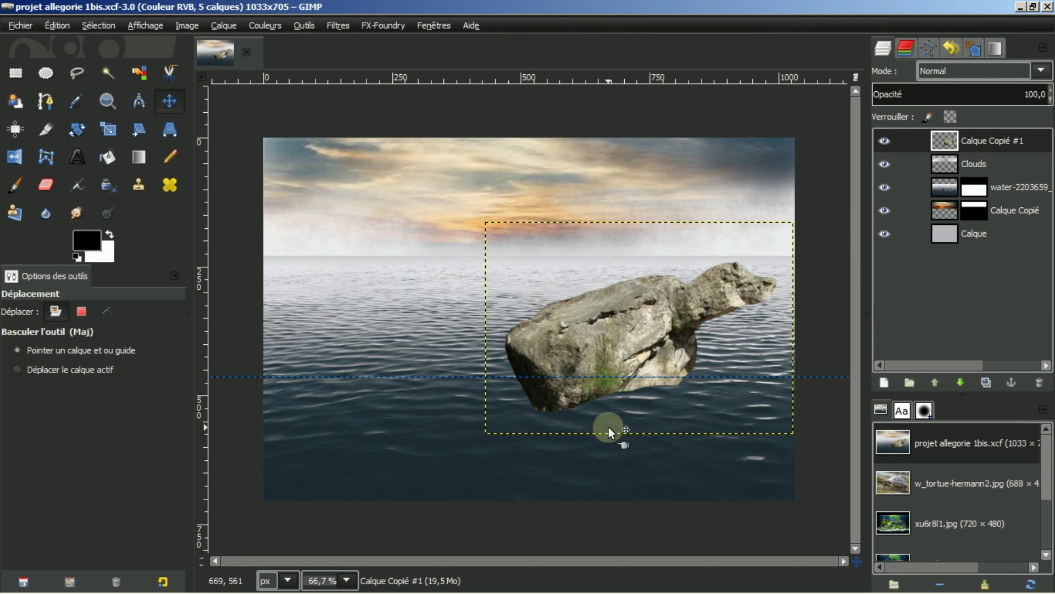
- Resize the rock layer Calque Copié #1 to the image dimensions
right_click(983, 138)
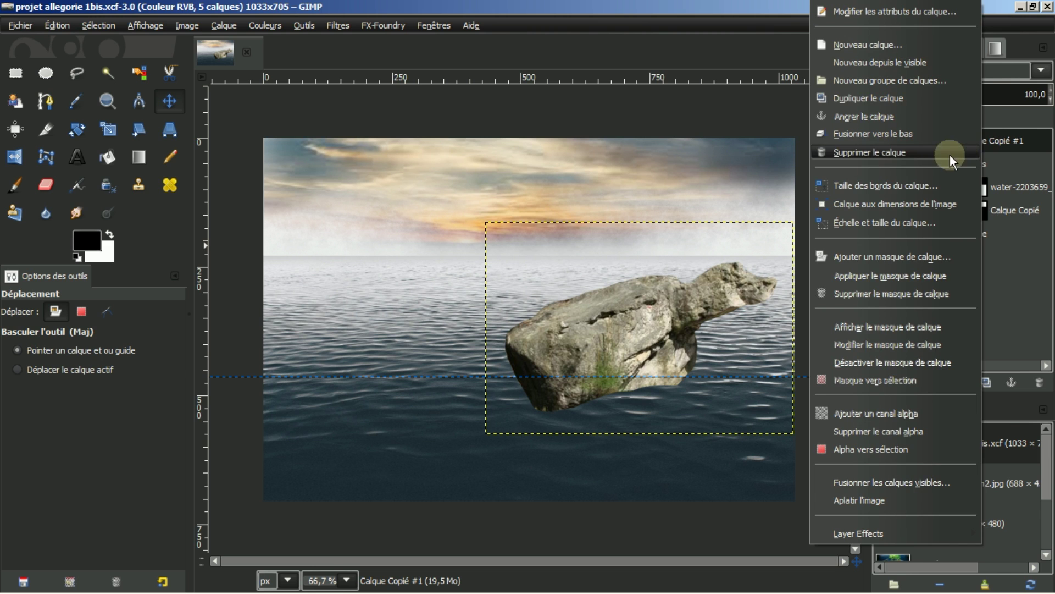
click(906, 203)
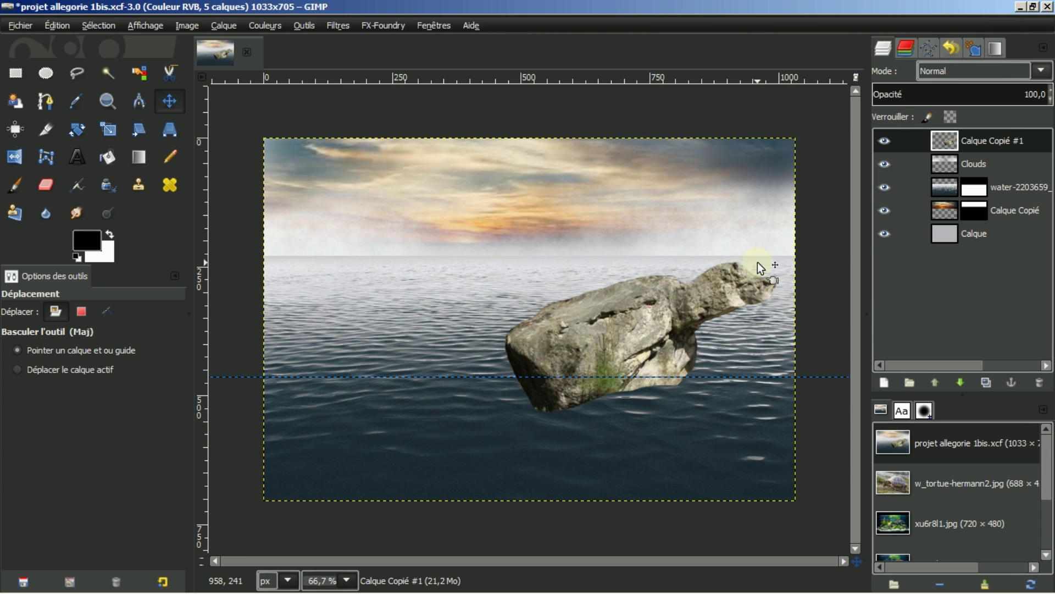
- Move the Clouds layer straight down about 12 px, with the Move tool set to move the active layer
click(982, 161)
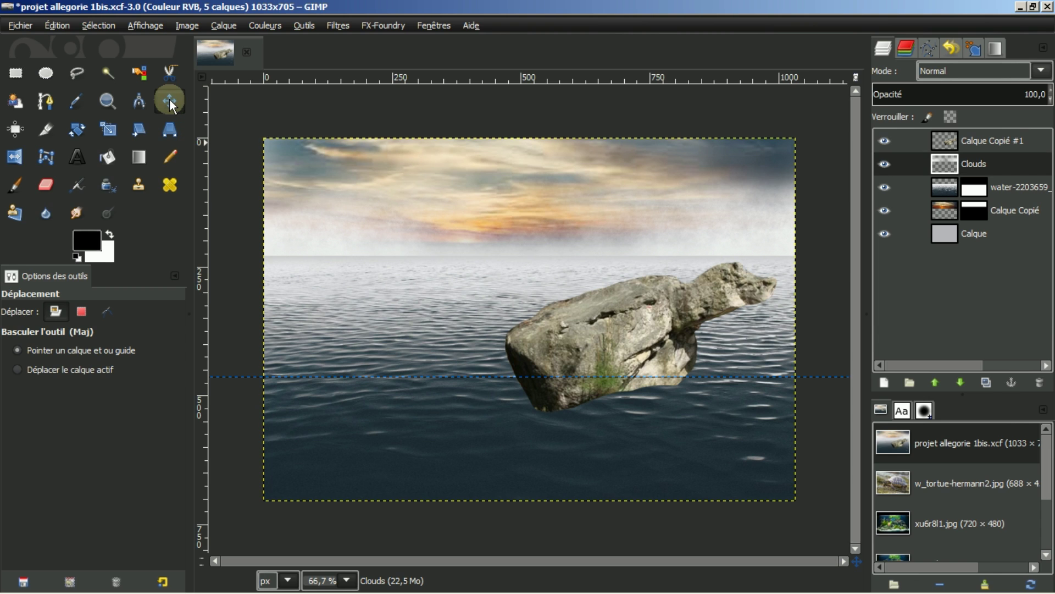
click(51, 371)
click(441, 235)
drag(442, 235, 442, 248)
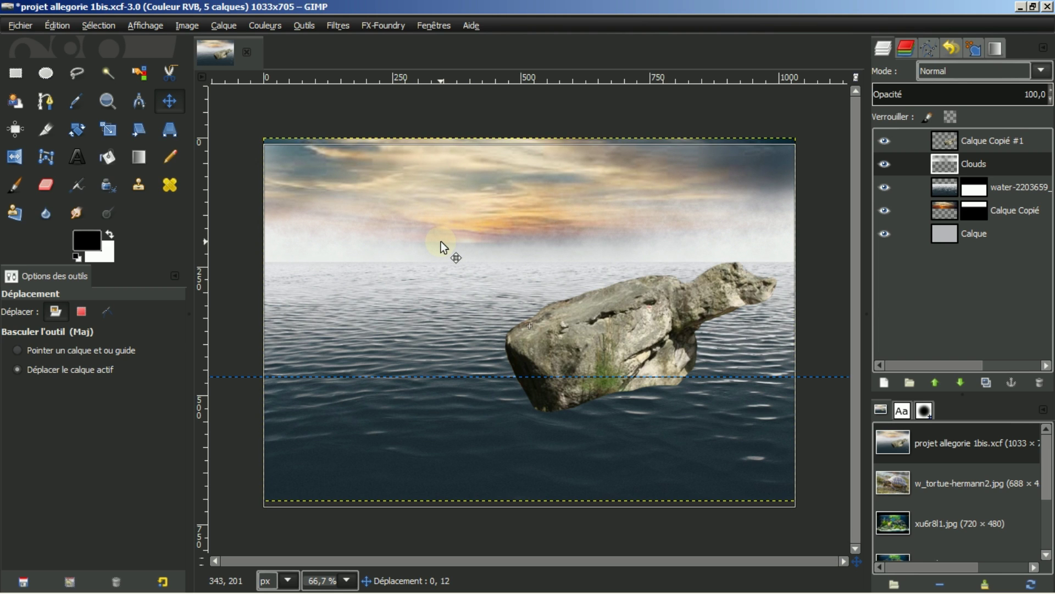
drag(441, 241, 440, 242)
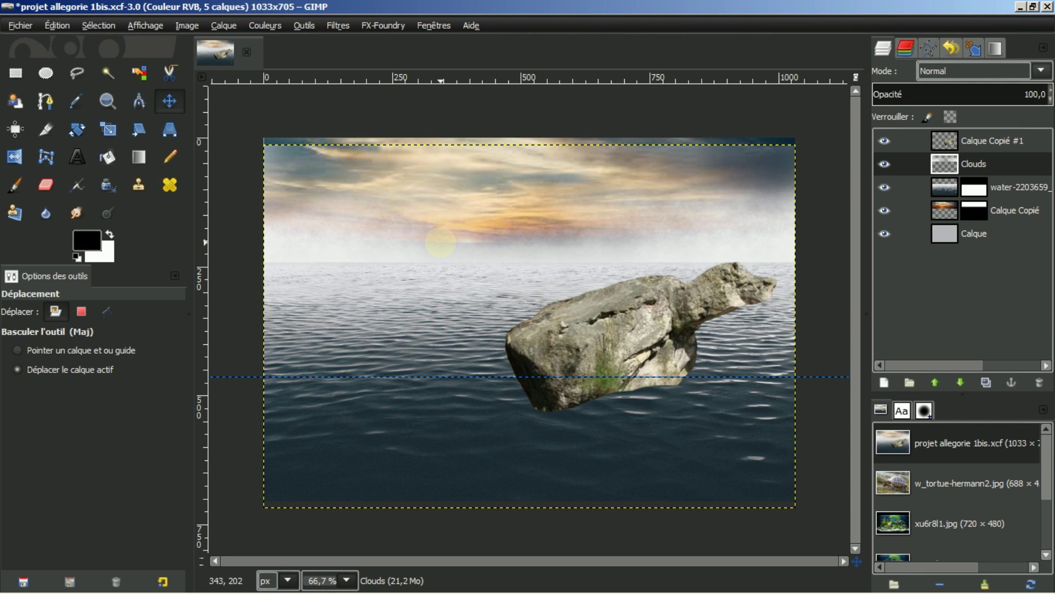
- Erase parts of the clouds lightly along the horizon and around the rock, using the Hardness 075 eraser brush
click(45, 185)
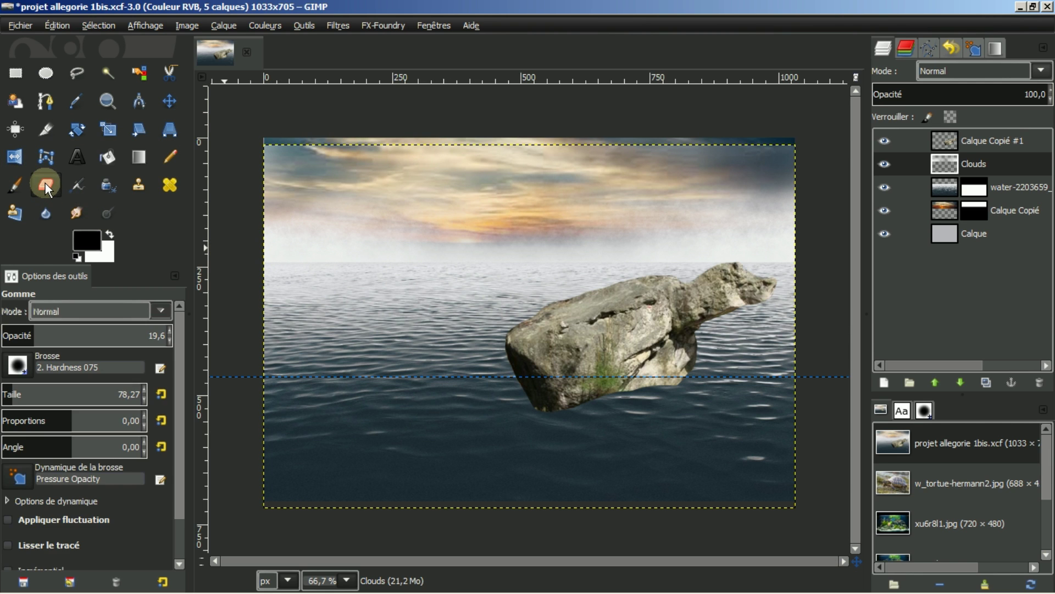
click(16, 364)
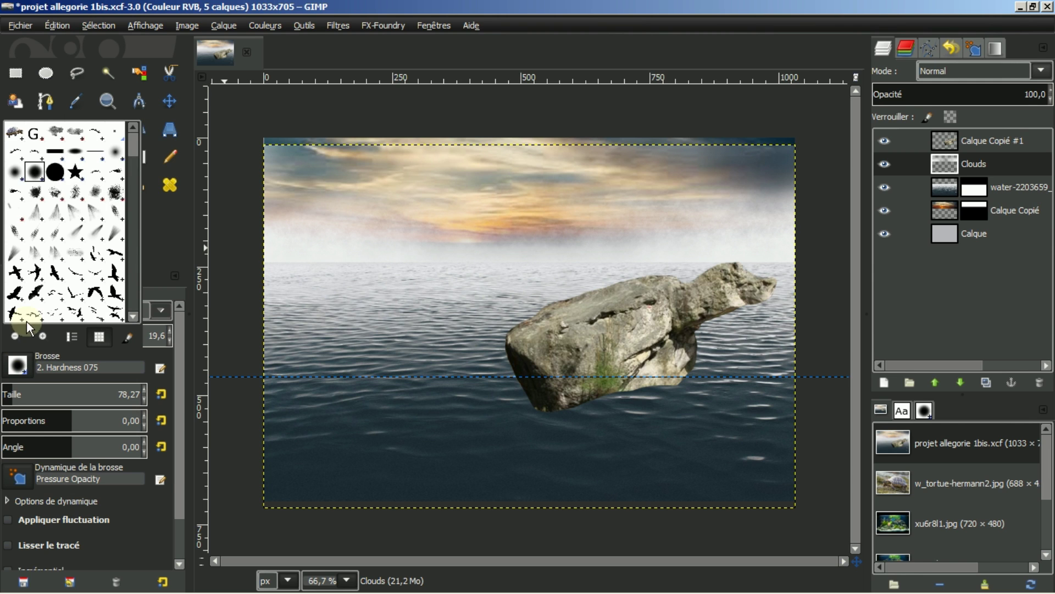
click(160, 244)
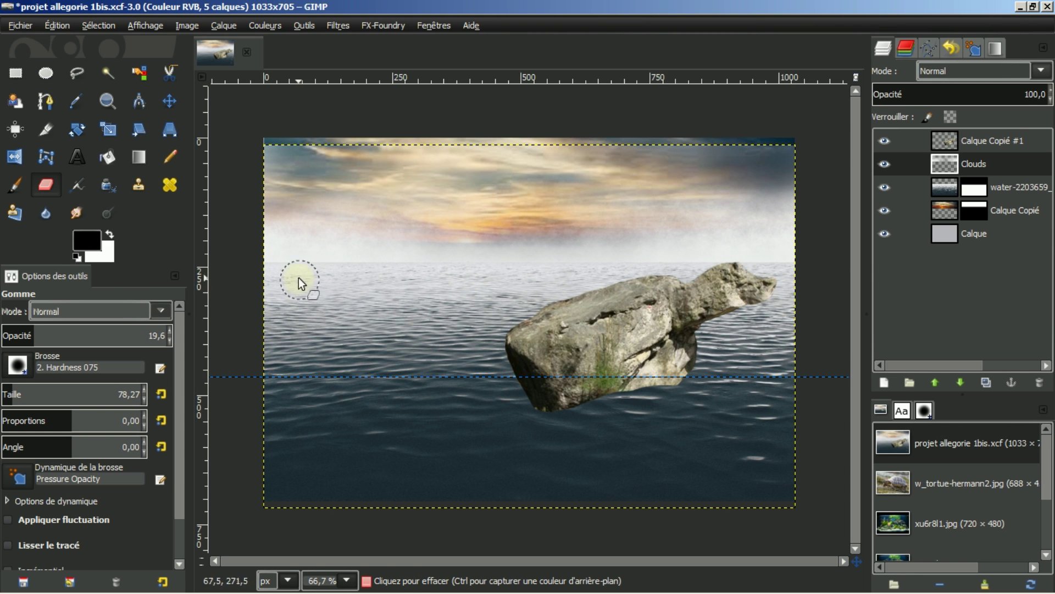
mouse_move(288, 270)
mouse_down()
mouse_move(402, 272)
mouse_move(300, 264)
mouse_up()
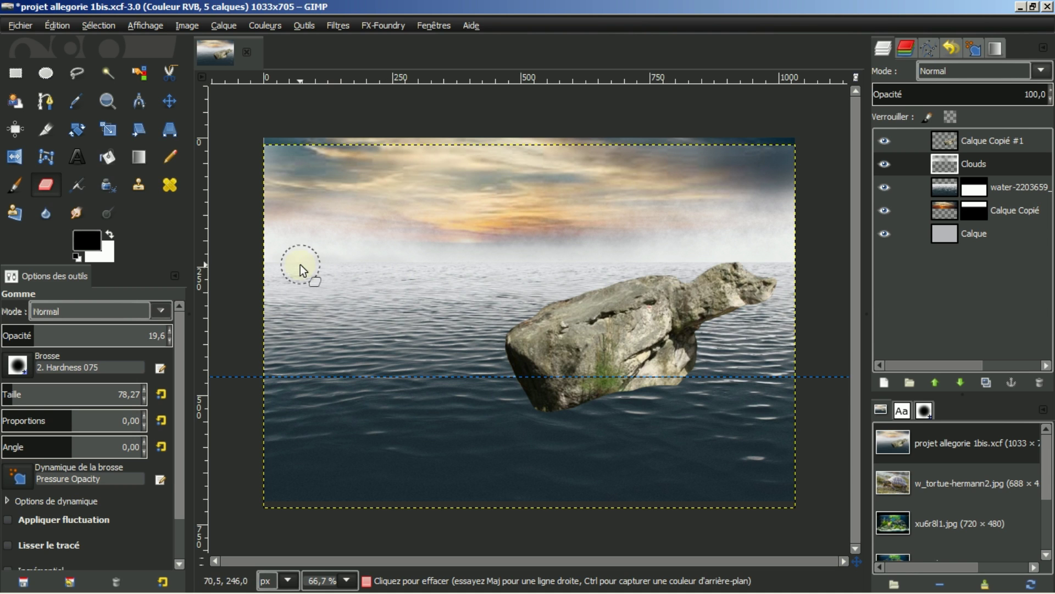
mouse_move(784, 276)
mouse_down()
mouse_move(758, 273)
mouse_move(787, 274)
mouse_move(593, 266)
mouse_move(696, 269)
mouse_up()
drag(773, 272, 736, 274)
mouse_move(547, 269)
mouse_down()
mouse_move(472, 267)
mouse_move(723, 302)
mouse_move(725, 333)
mouse_move(730, 324)
mouse_up()
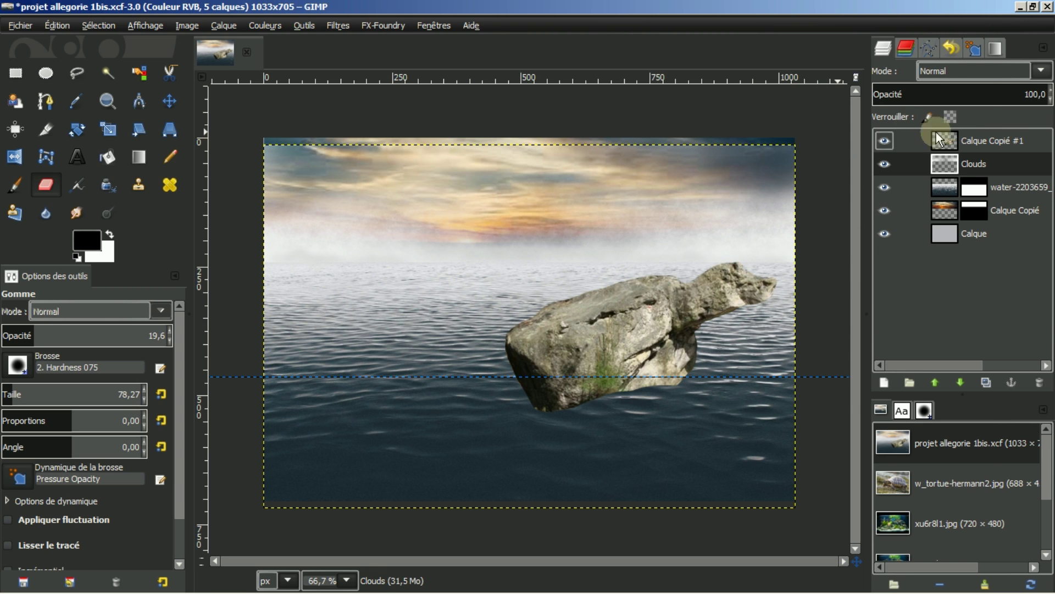
- Resize the Clouds layer to the image dimensions
right_click(995, 163)
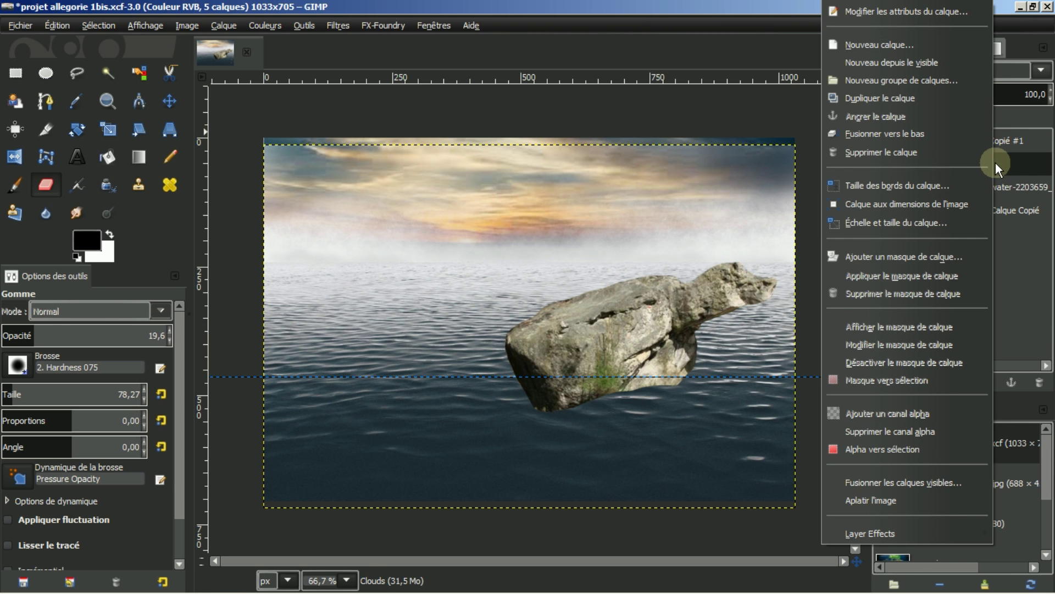
click(918, 204)
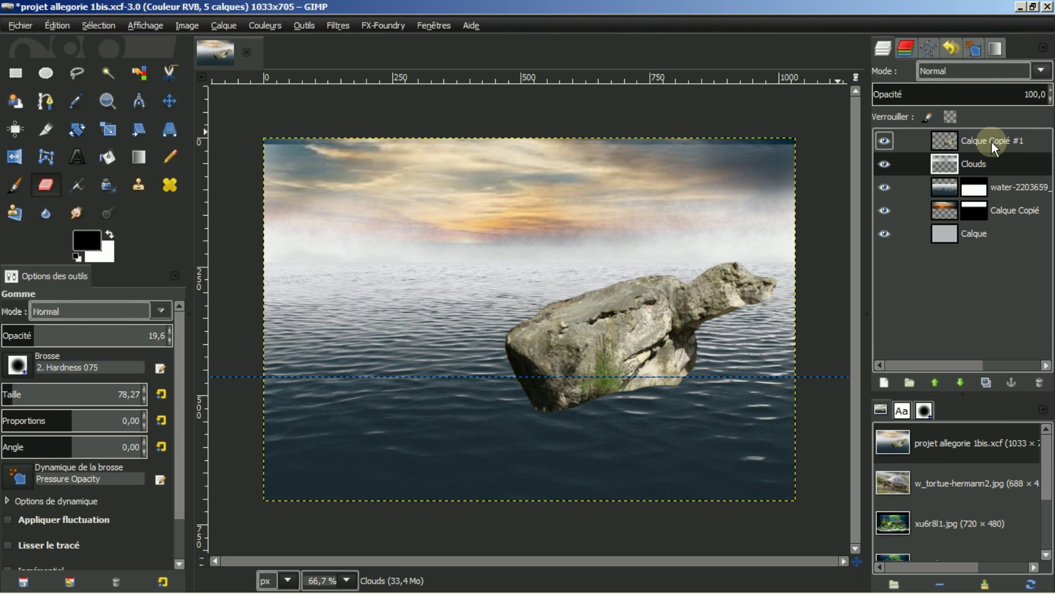
- Add a white (full opacity) layer mask to the rock layer Calque Copié #1
click(973, 140)
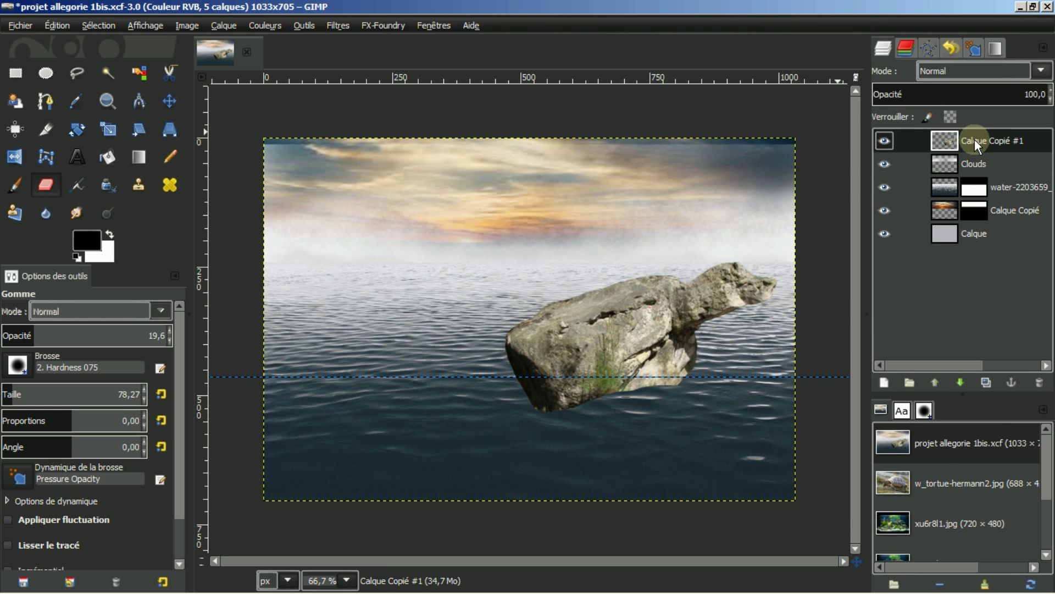
click(885, 140)
click(884, 141)
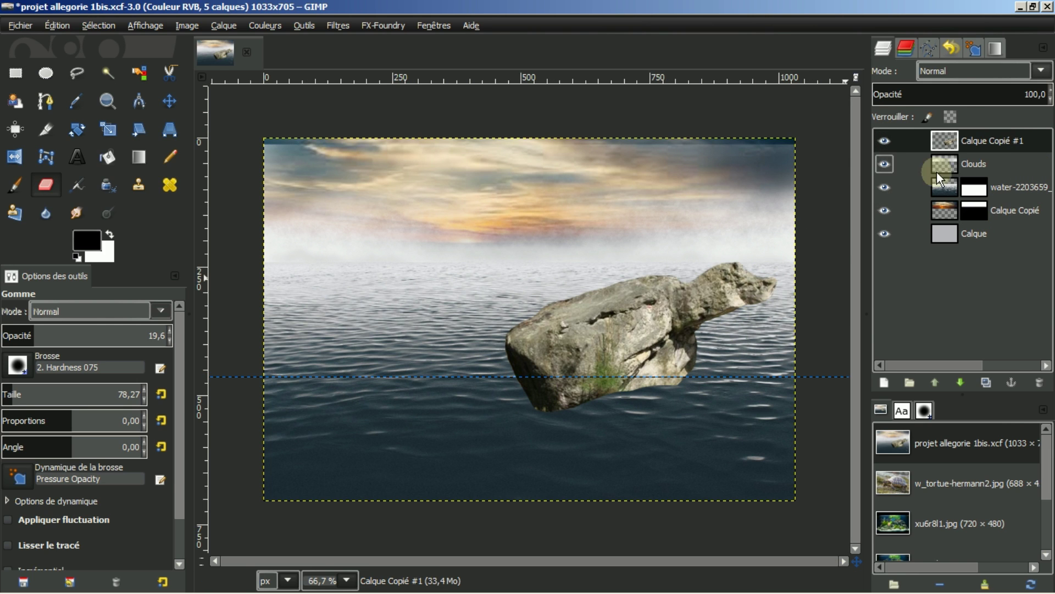
click(937, 192)
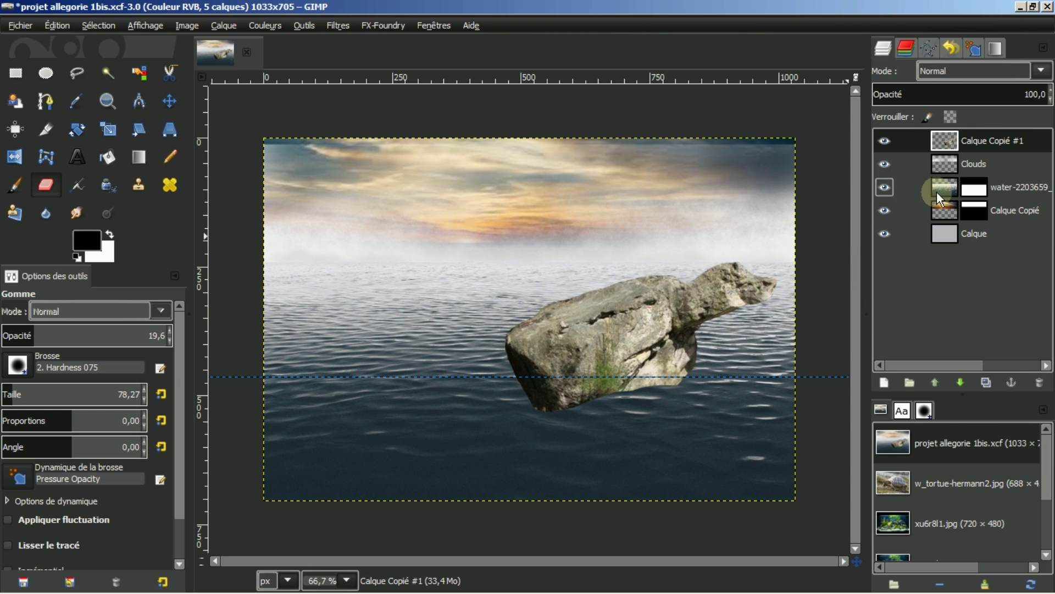
right_click(991, 135)
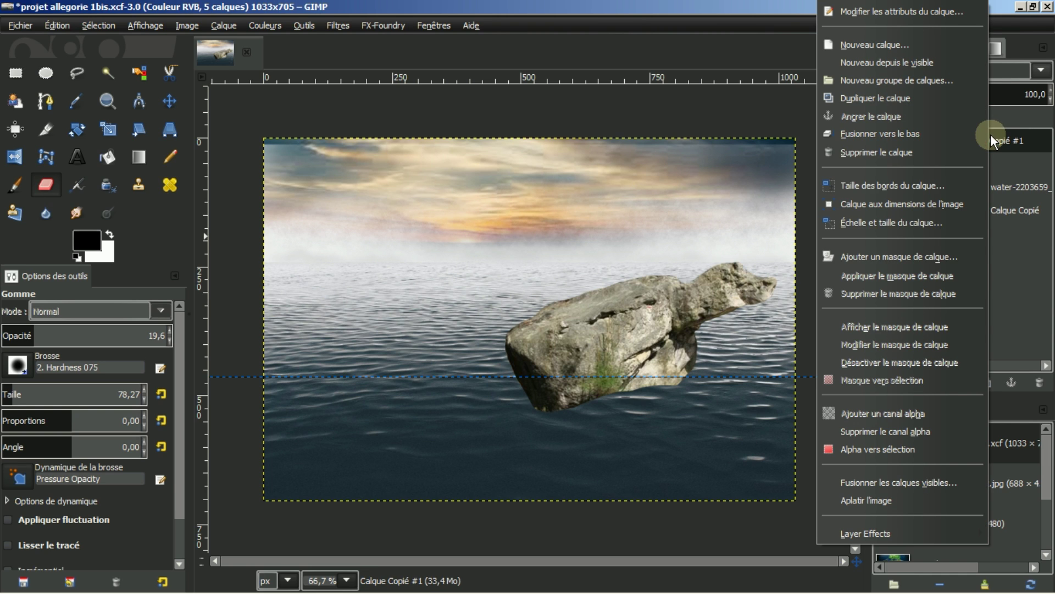
click(916, 258)
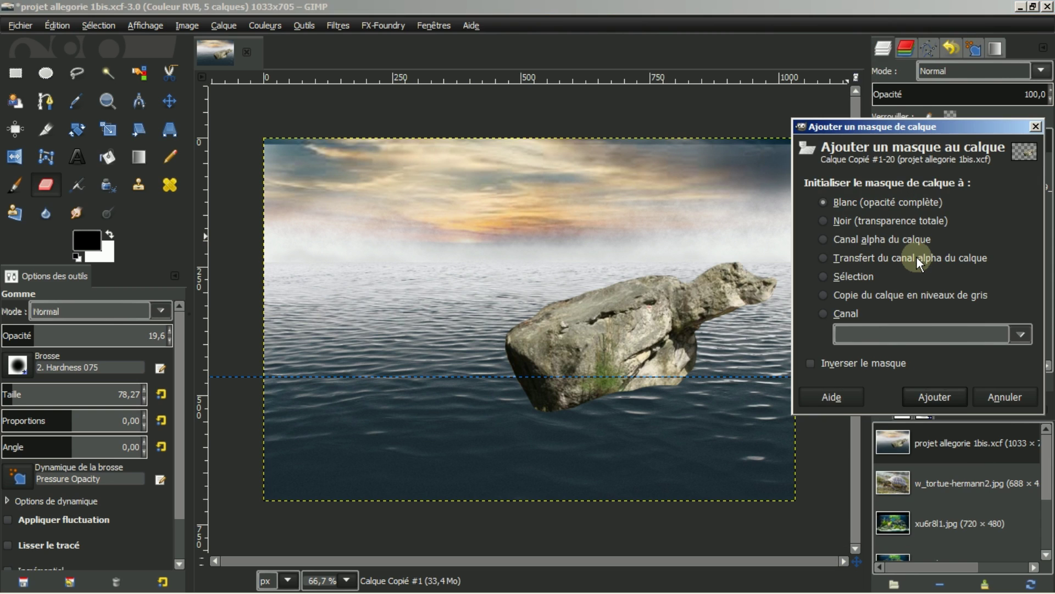
click(934, 397)
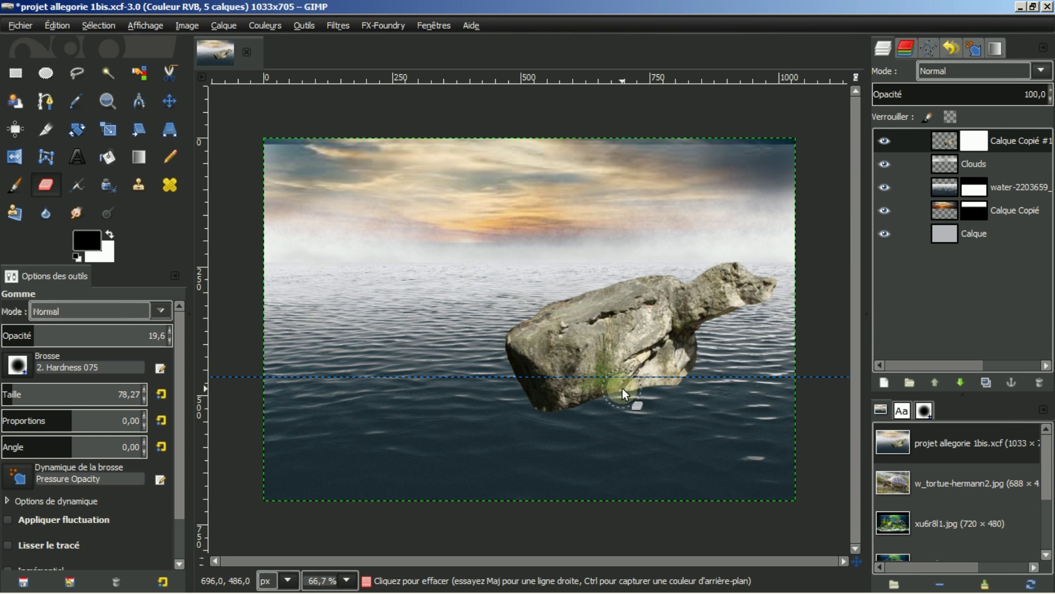
- Paint black on the rock layer's mask with the Paintbrush to hide the rock's base below the horizontal guide
click(971, 141)
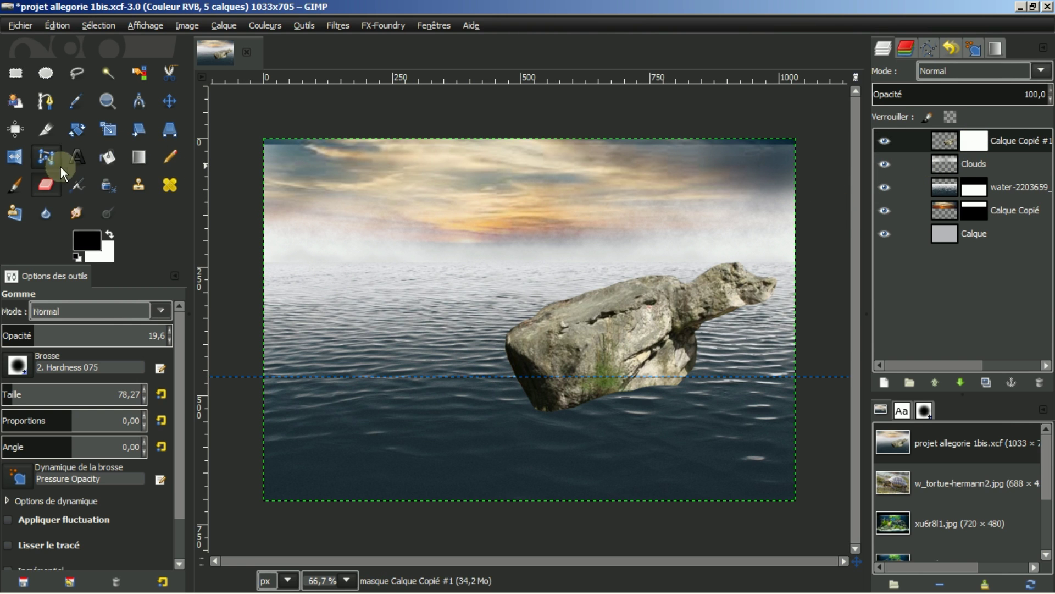
click(10, 187)
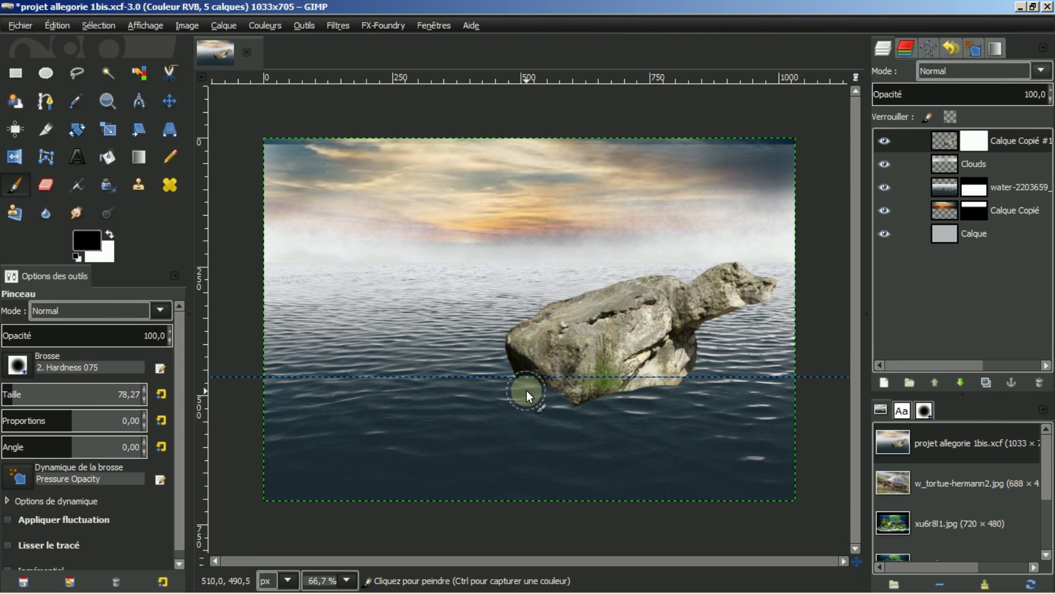
drag(560, 395, 682, 391)
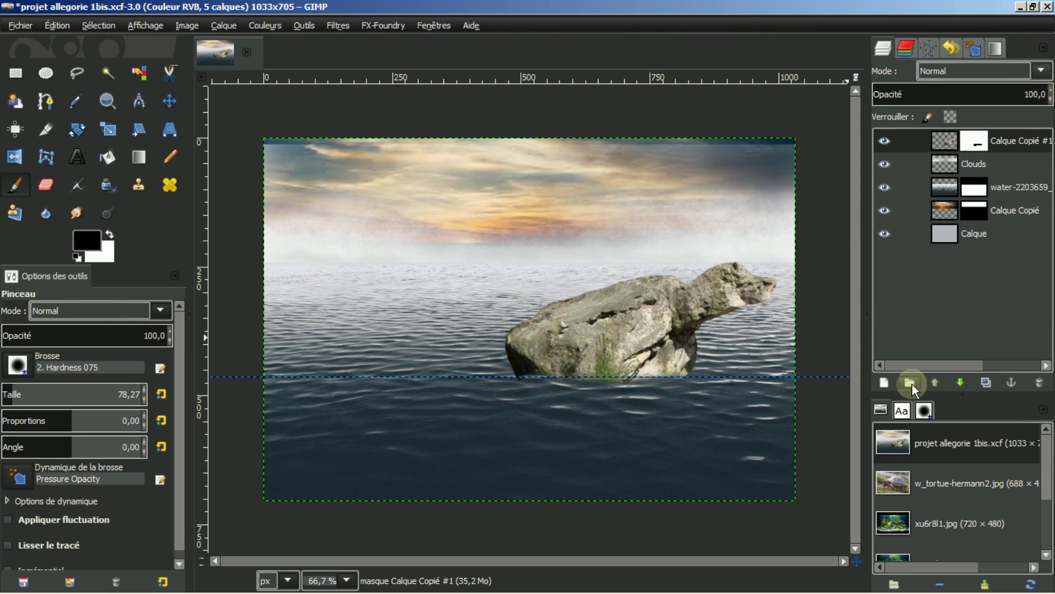
- Open the w_tortue-hermann2.jpg image and flip it horizontally
click(951, 481)
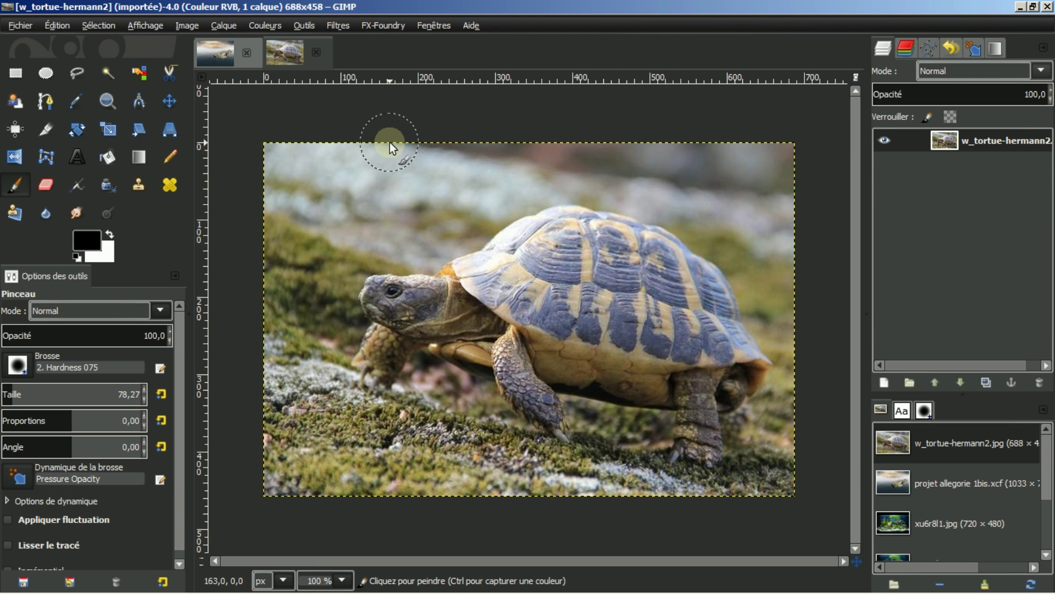
click(181, 24)
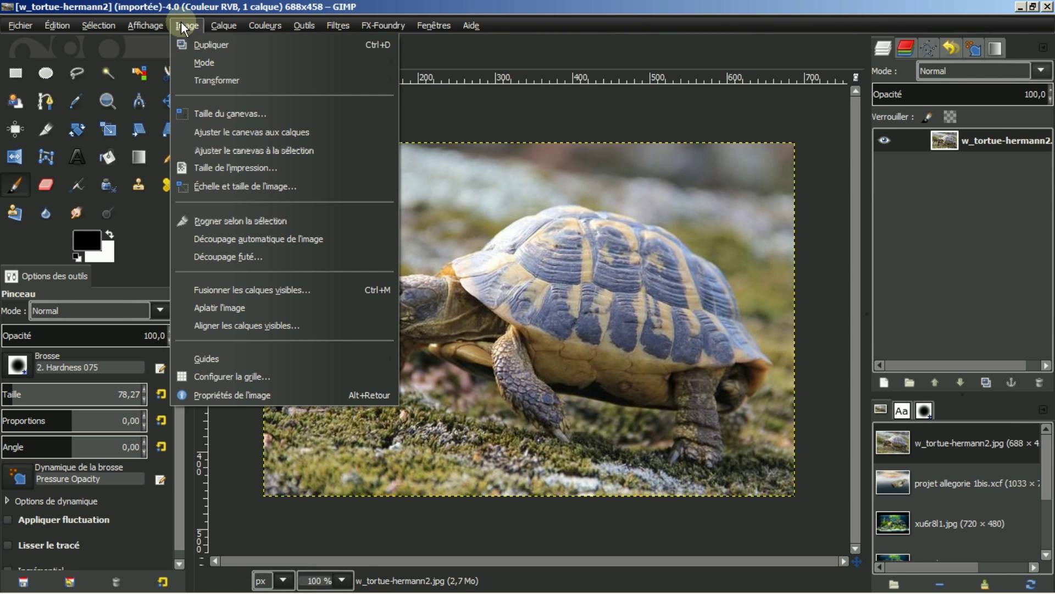
mouse_move(222, 85)
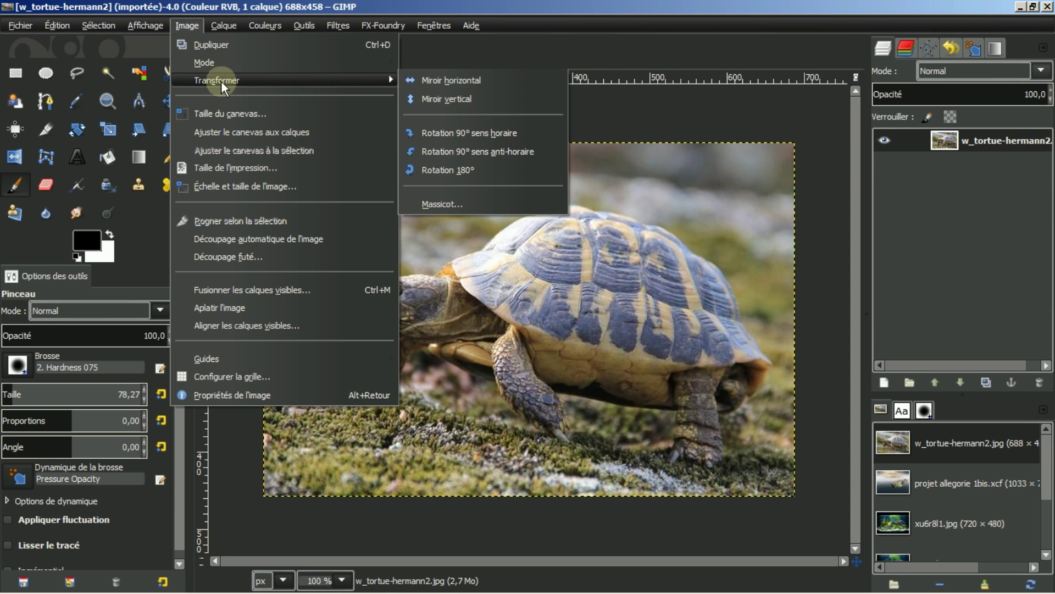
click(435, 80)
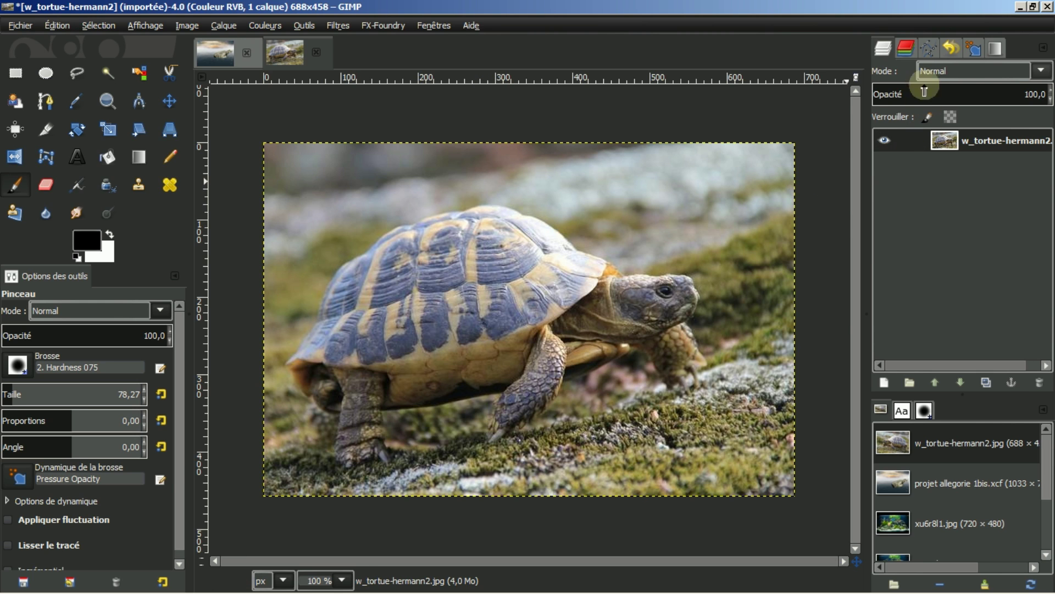
- Import the path tortue.svg into the turtle image and convert it to a selection
click(929, 50)
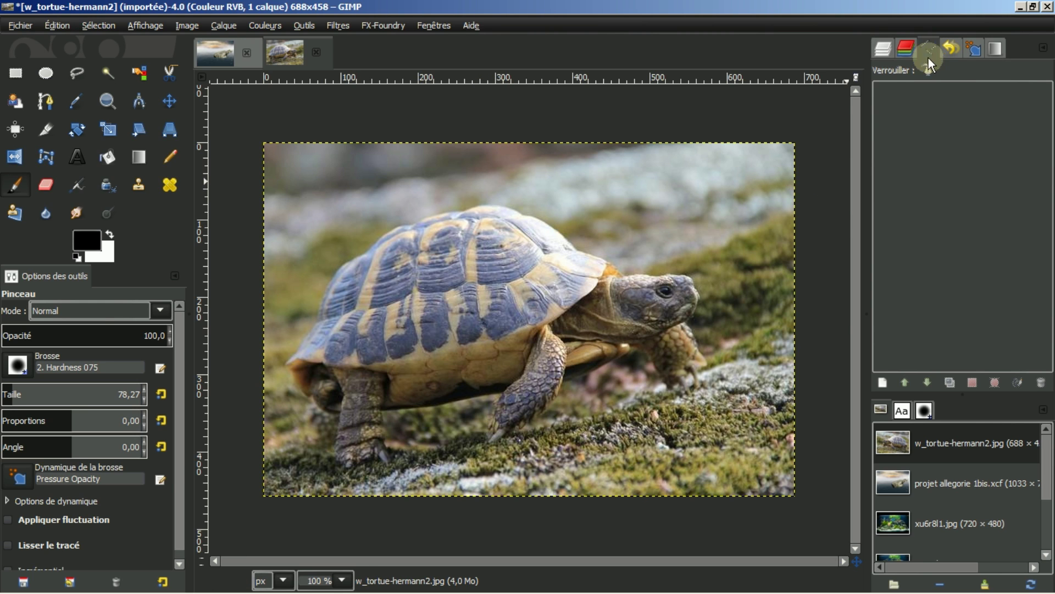
right_click(938, 178)
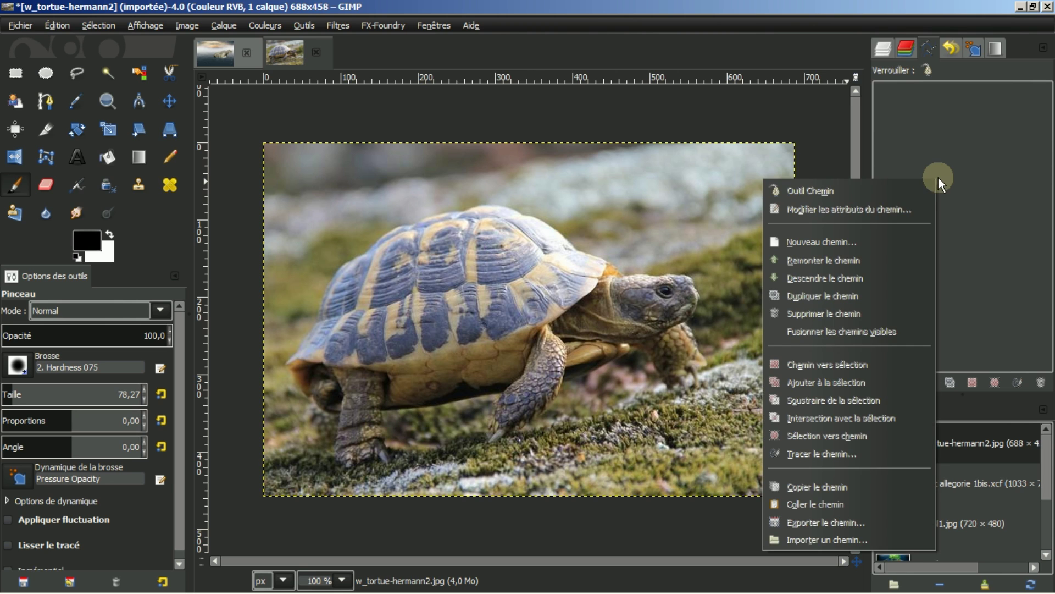
click(840, 539)
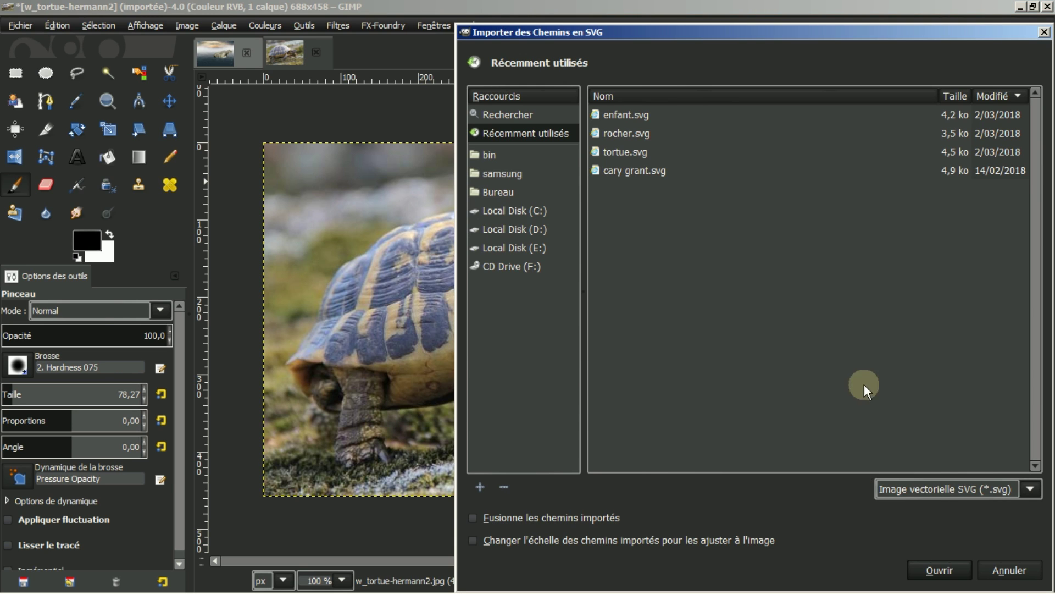
click(625, 152)
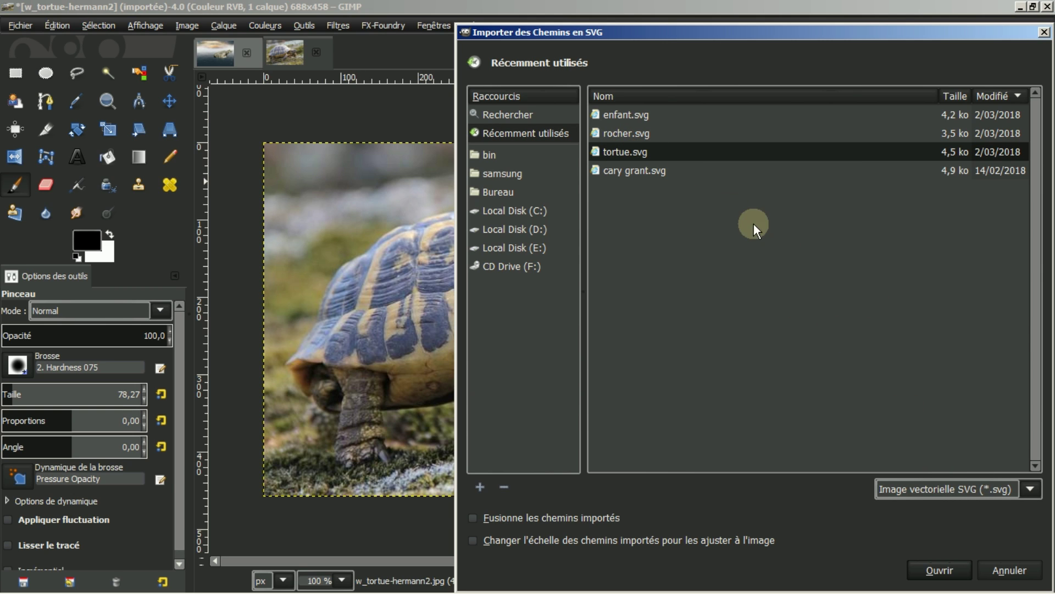
click(940, 571)
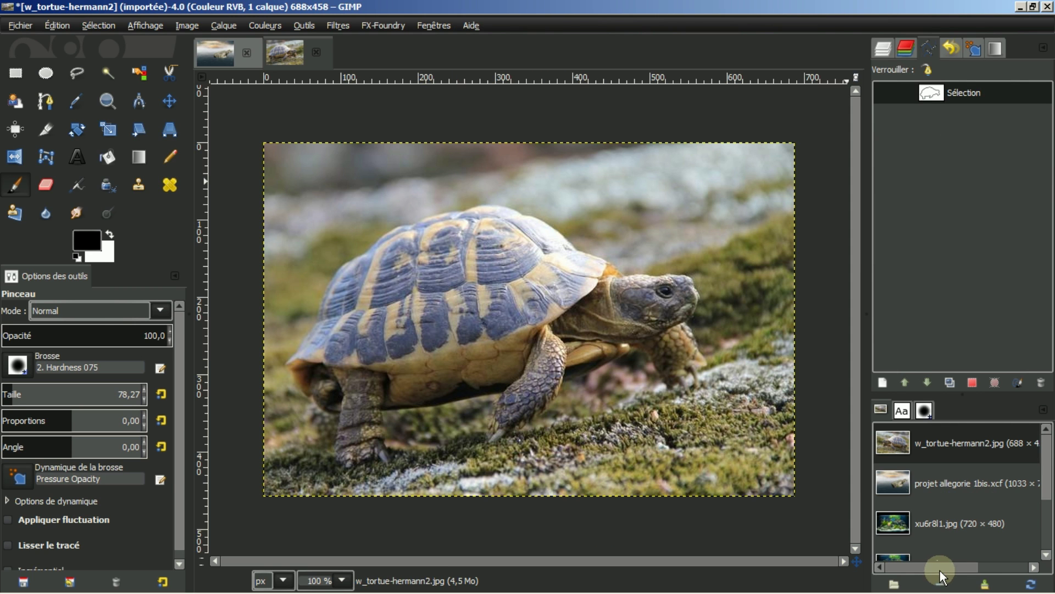
click(973, 381)
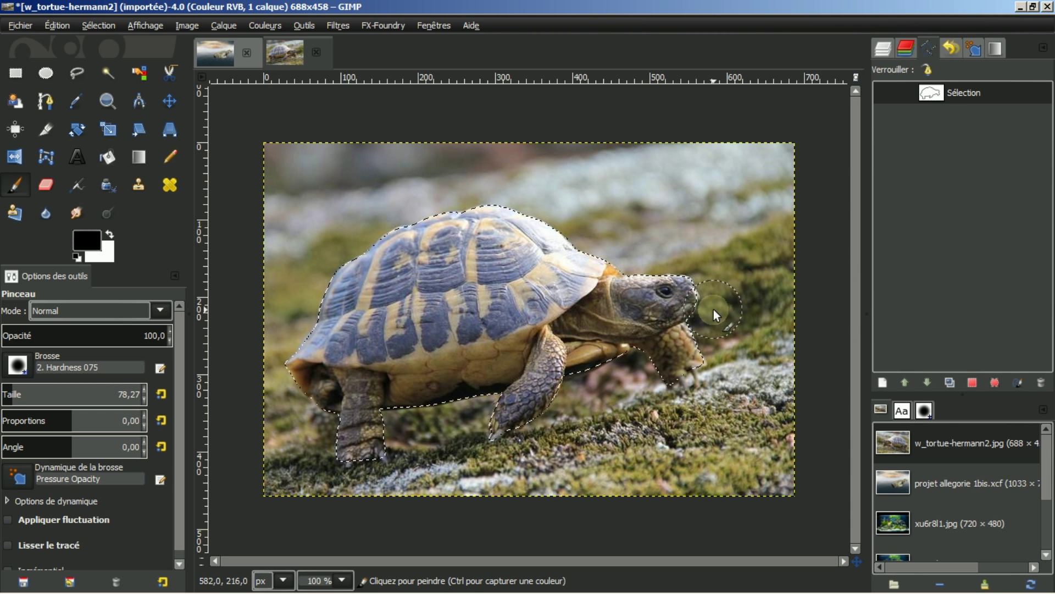
- Add an alpha channel to the turtle layer
click(885, 49)
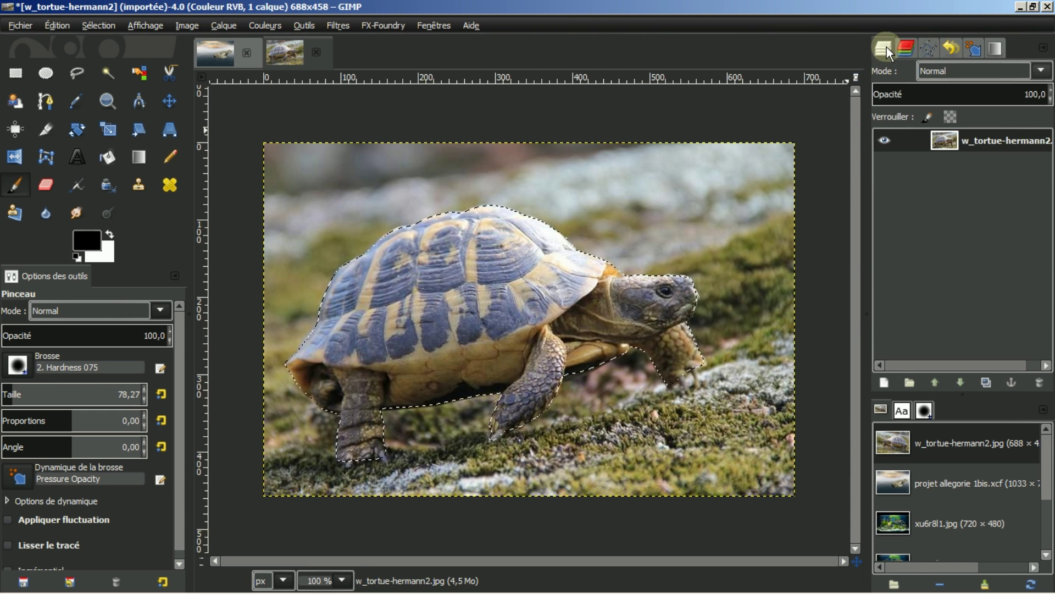
right_click(994, 136)
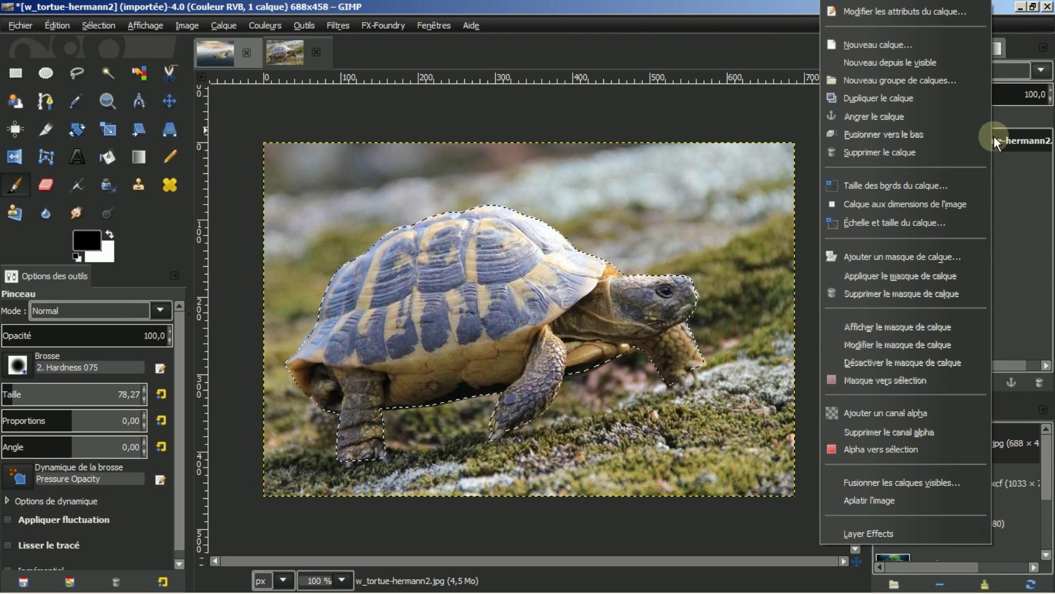
click(879, 412)
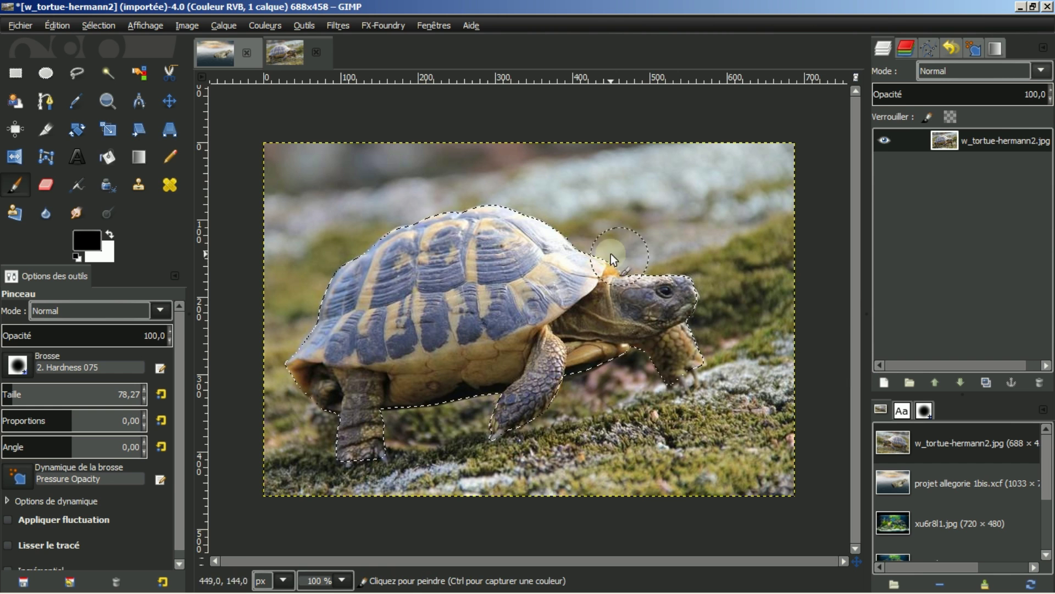
- Invert the turtle selection, delete the background around the turtle to transparency, and clear the selection
click(97, 27)
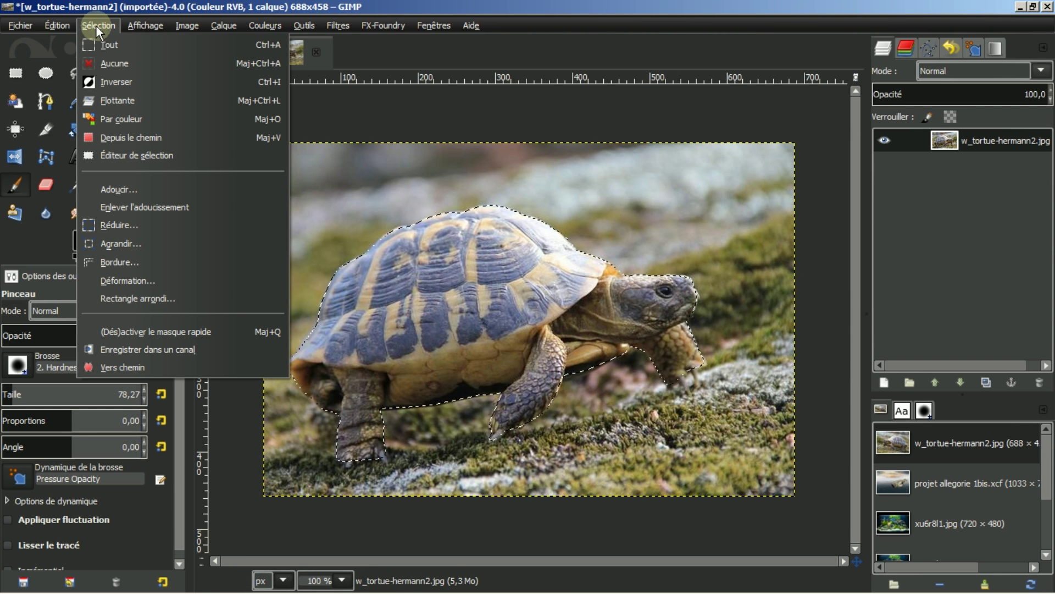
click(114, 84)
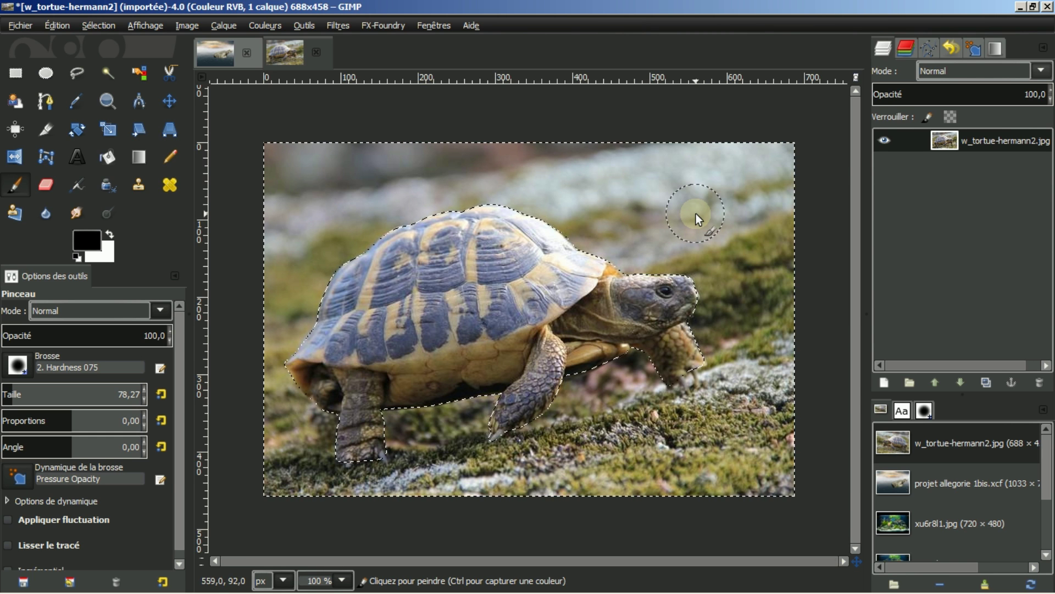
key(Delete)
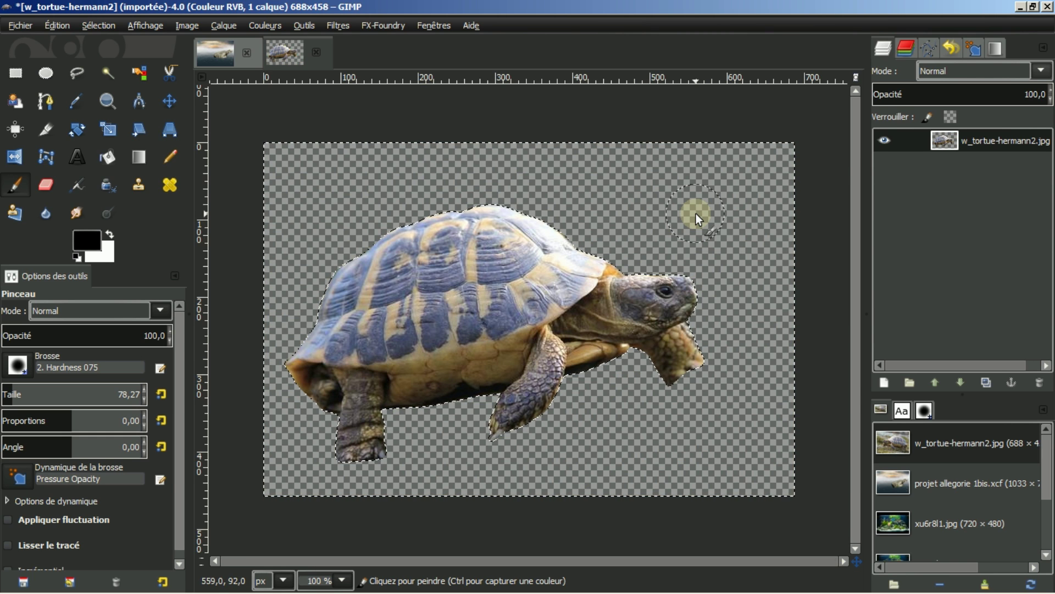
click(90, 27)
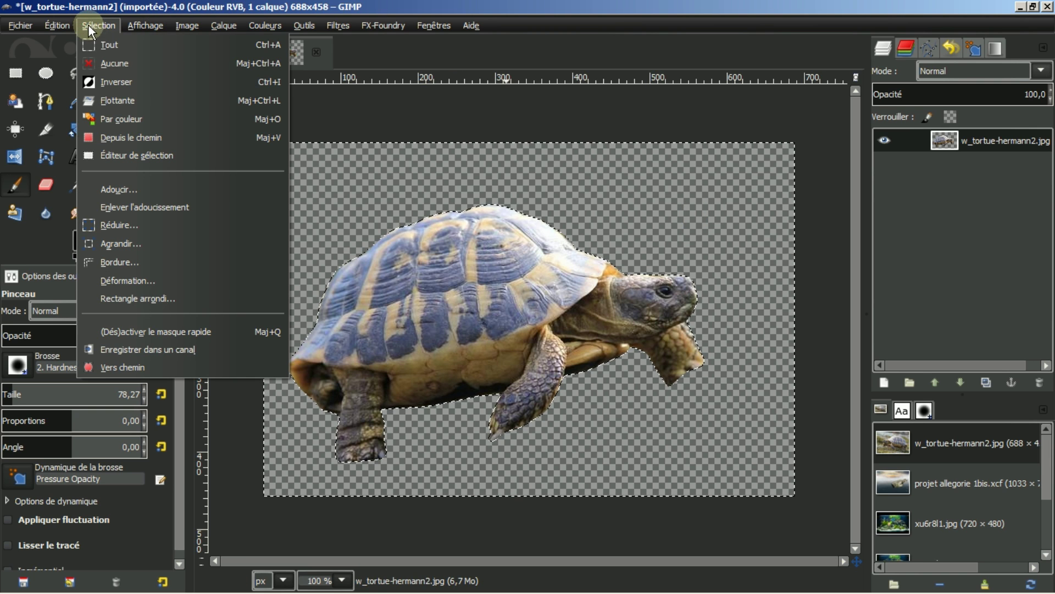
click(104, 64)
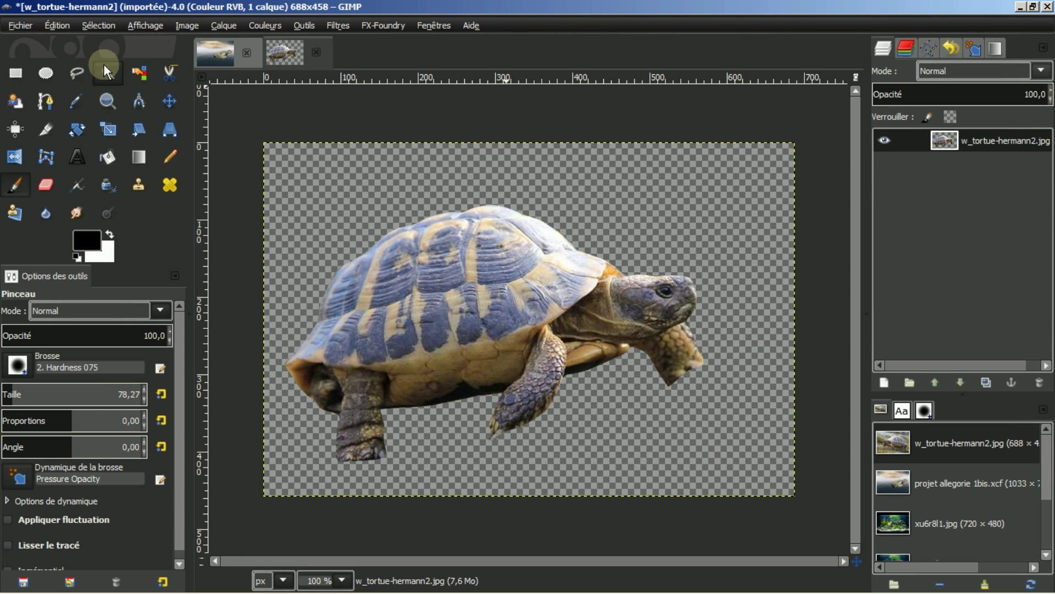
- Crop the turtle image closely around the cut-out turtle to about 565 × 408 px
click(46, 128)
drag(279, 160, 719, 479)
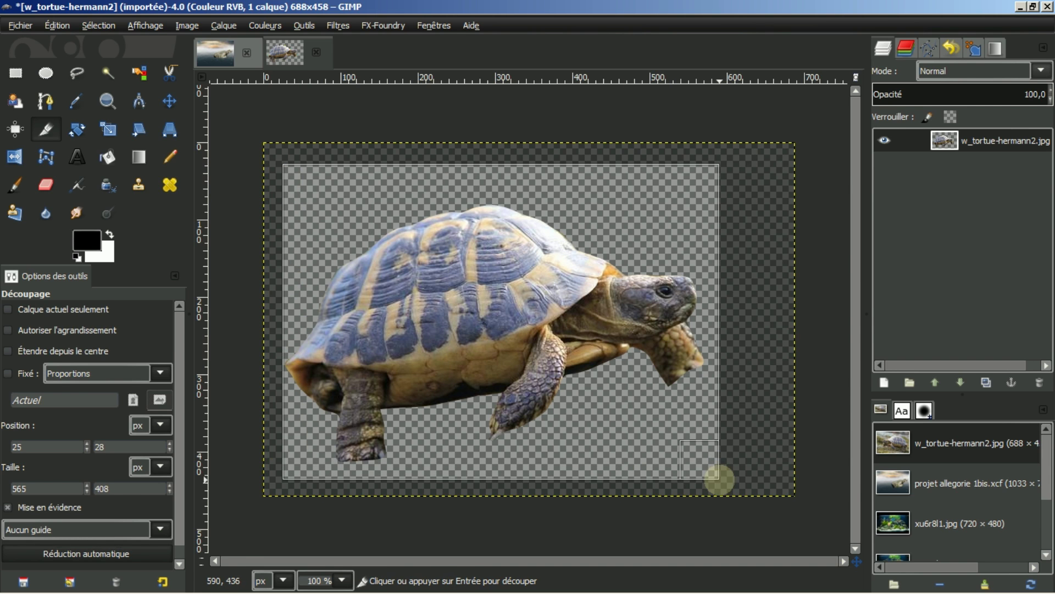
click(520, 323)
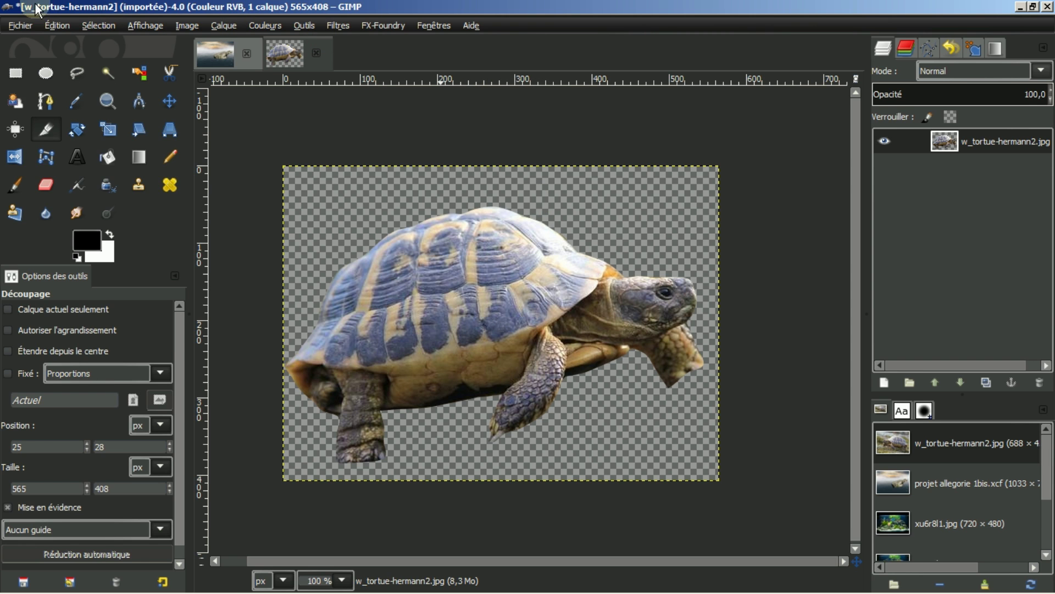
- Copy the cut-out turtle and paste it into projet allegorie 1bis.xcf as a new layer above the rock layer
click(55, 22)
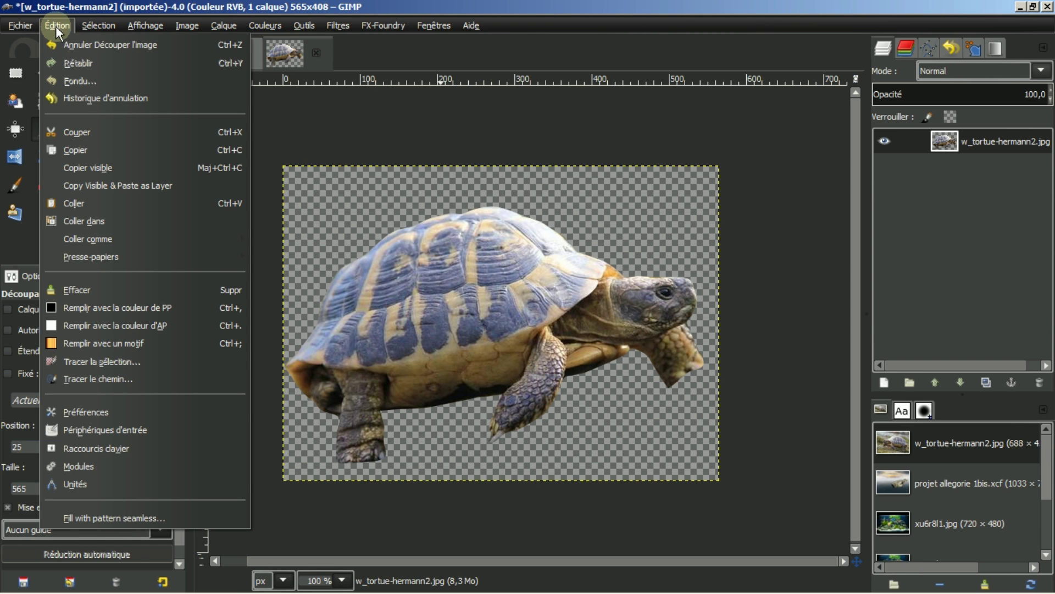
click(76, 149)
click(211, 53)
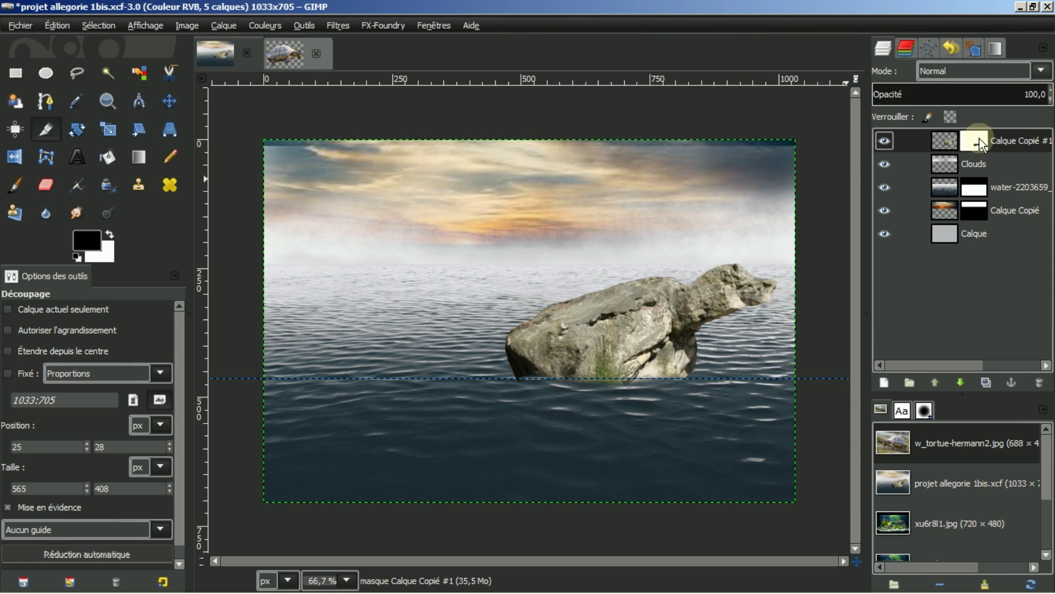
click(944, 144)
click(940, 137)
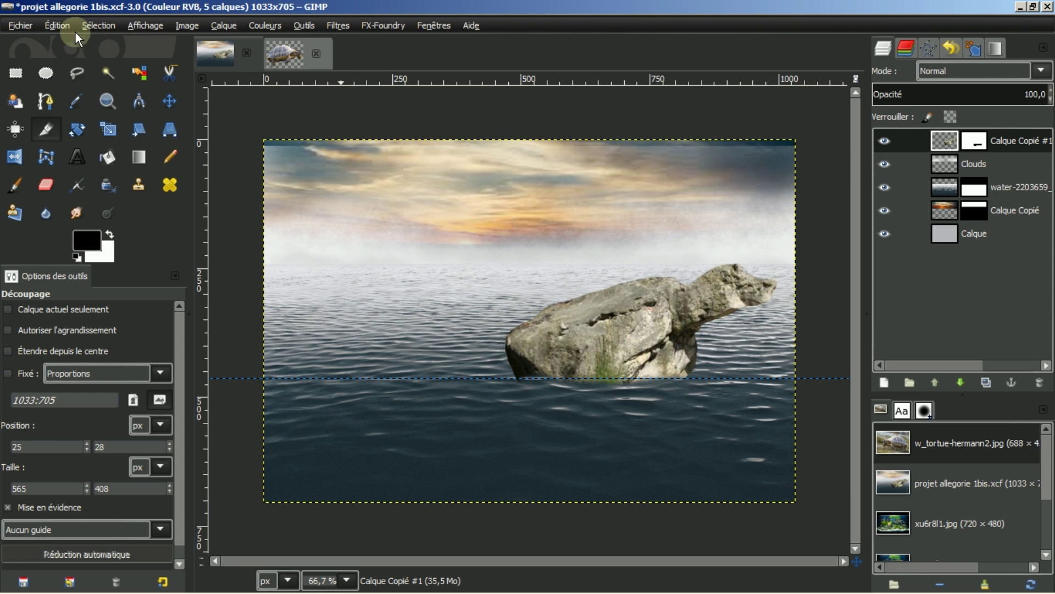
click(57, 26)
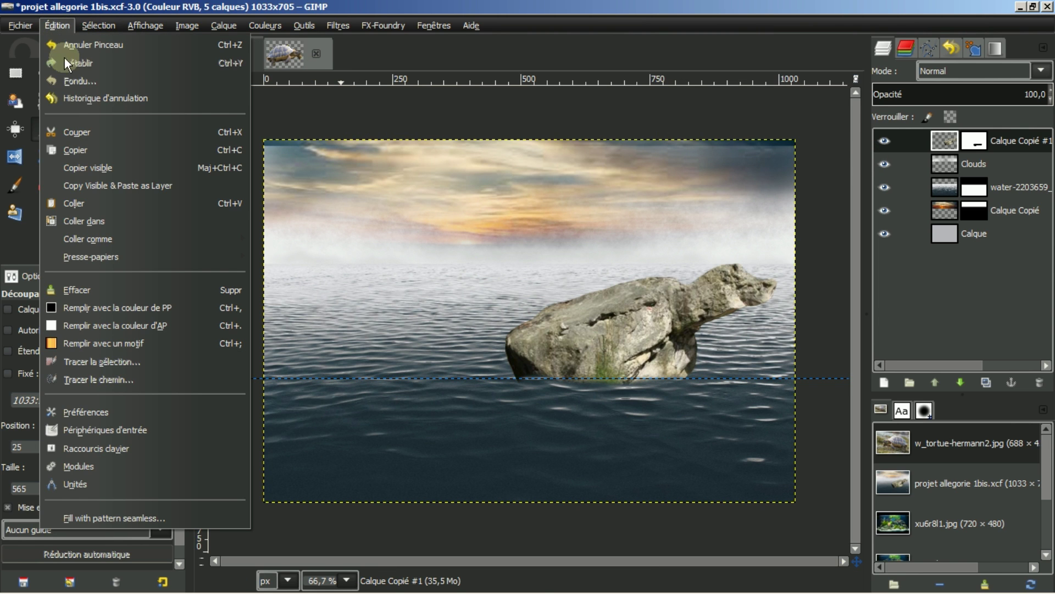
click(72, 204)
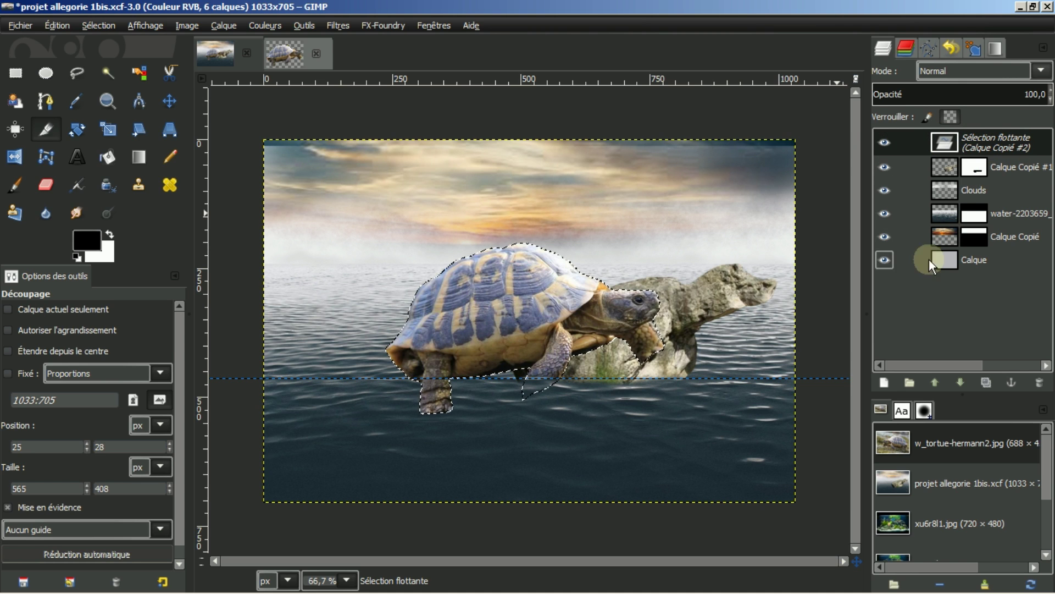
click(881, 385)
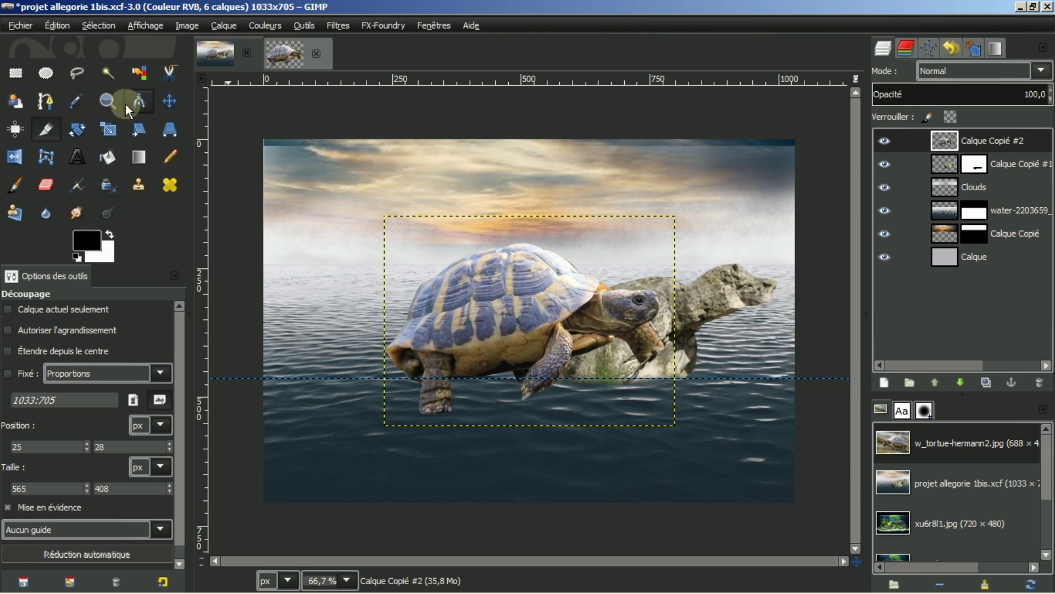
- Move the turtle to the left of the rock and rotate its layer by about -18.82° to raise the head
click(170, 102)
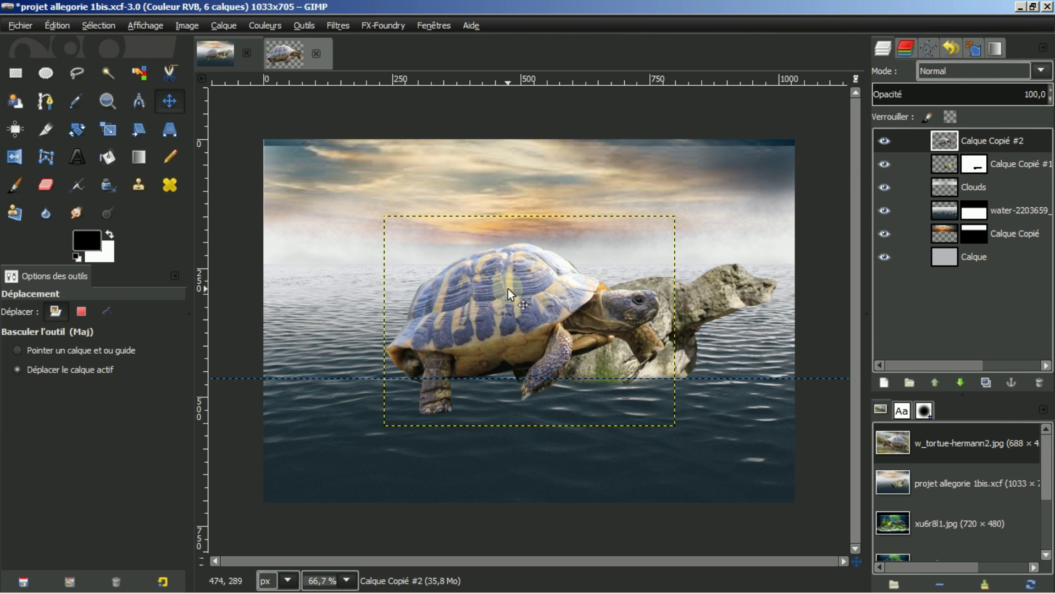
drag(507, 297, 413, 296)
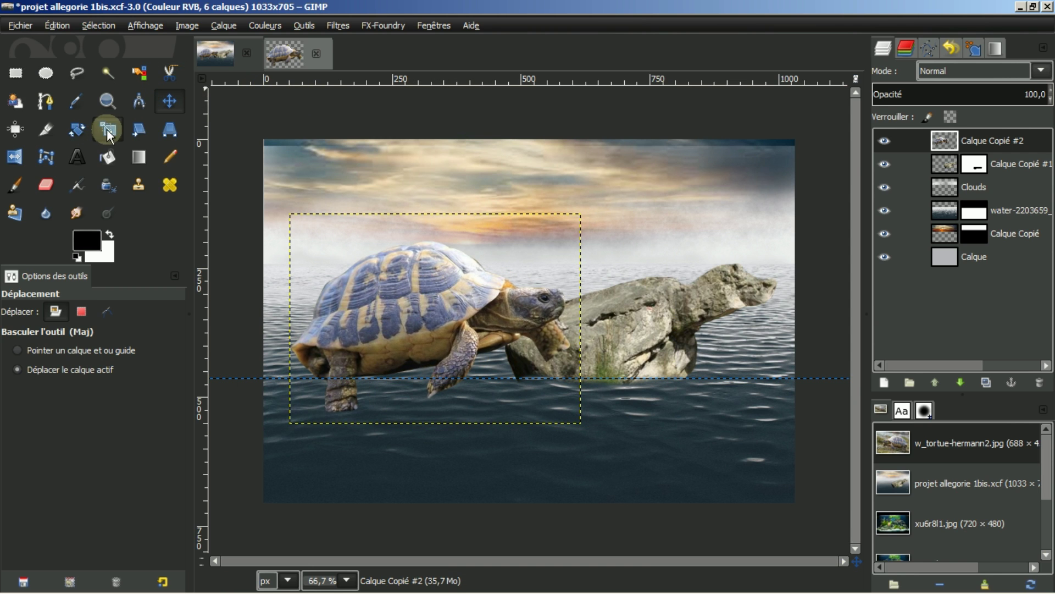
click(76, 128)
click(456, 284)
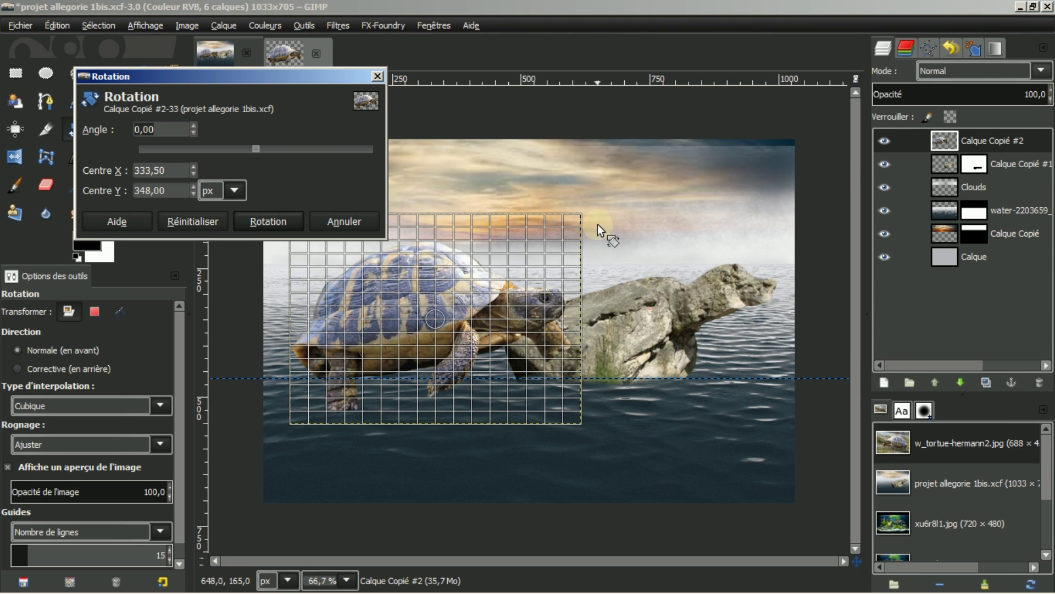
drag(574, 219, 540, 179)
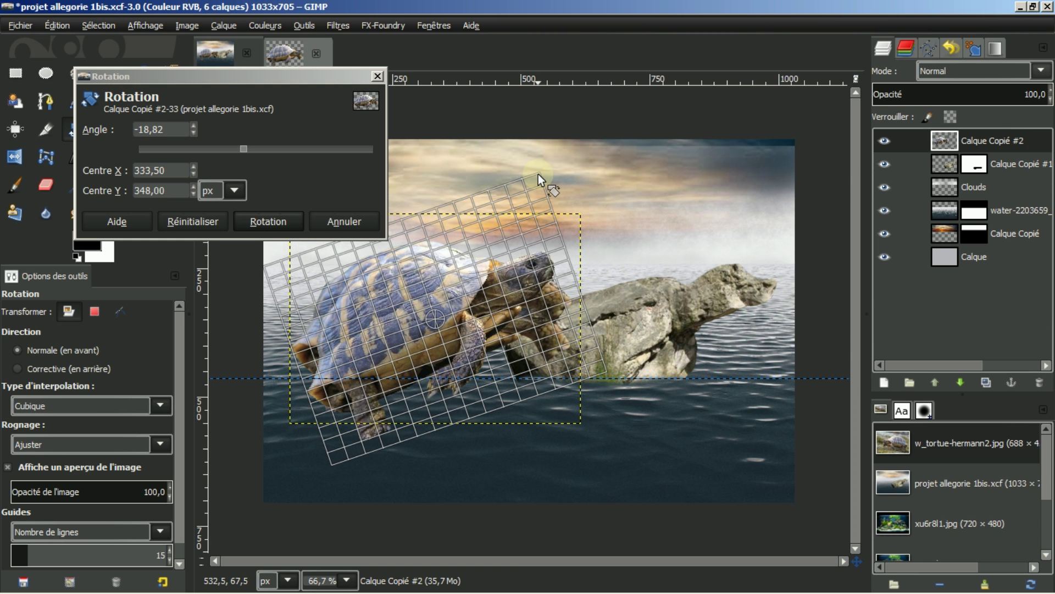
click(256, 221)
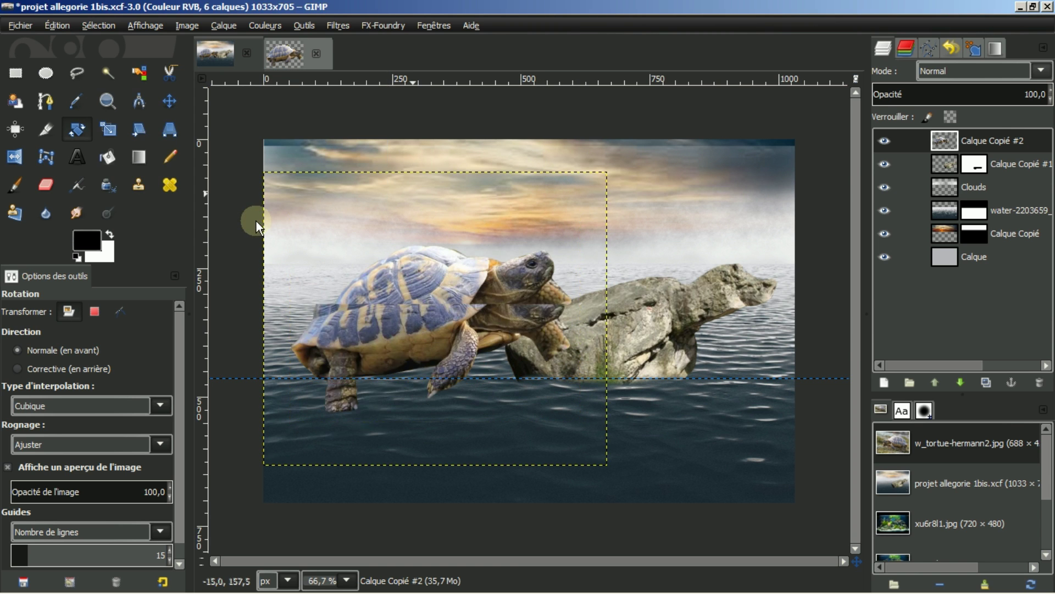
- Nudge the rotated turtle slightly upward so its front leg rests on the rock's edge
click(169, 103)
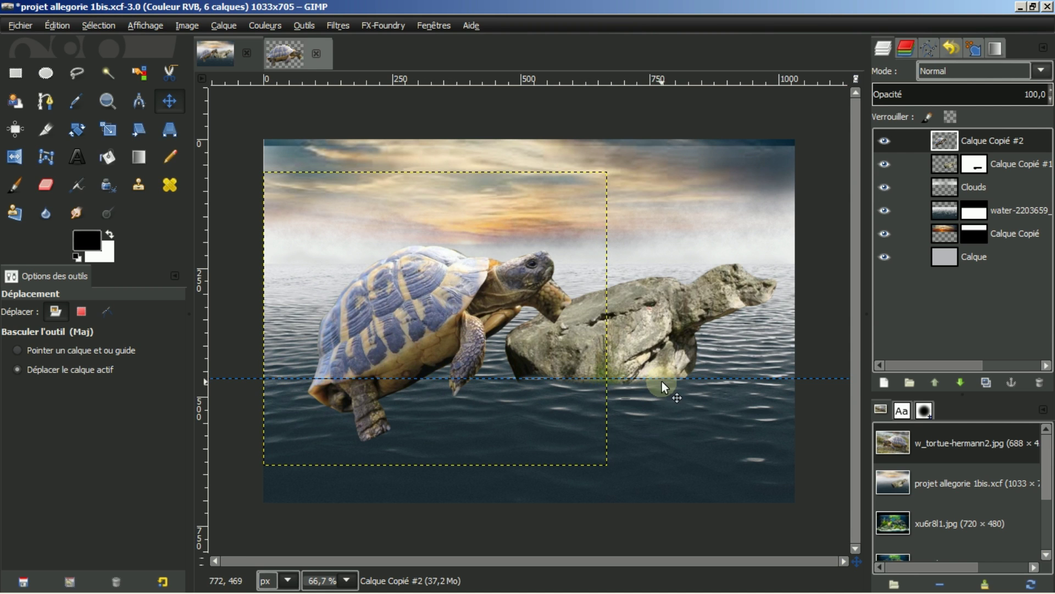
drag(427, 316, 430, 307)
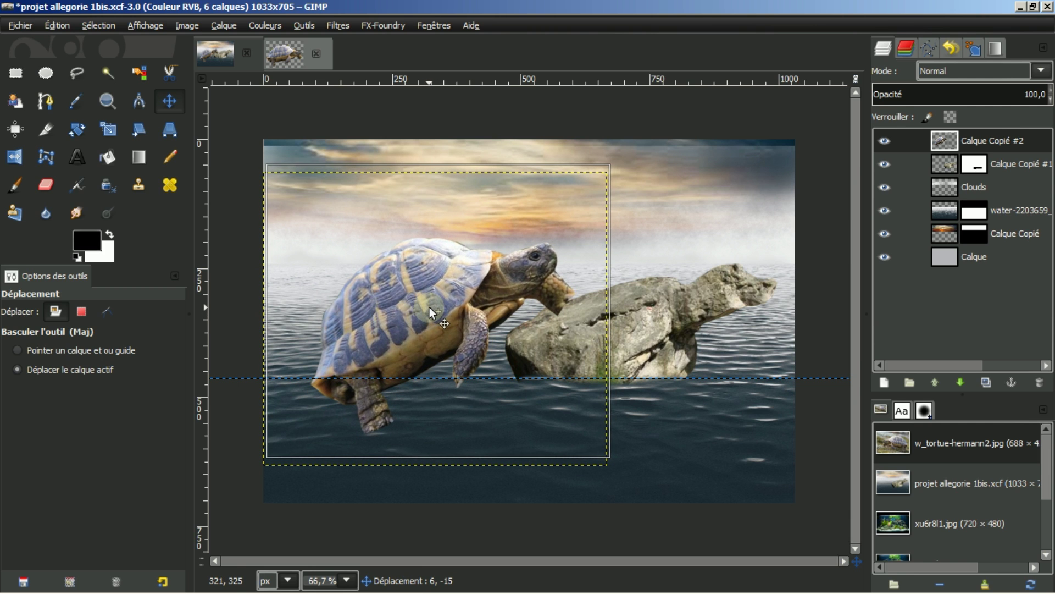
drag(430, 308, 428, 311)
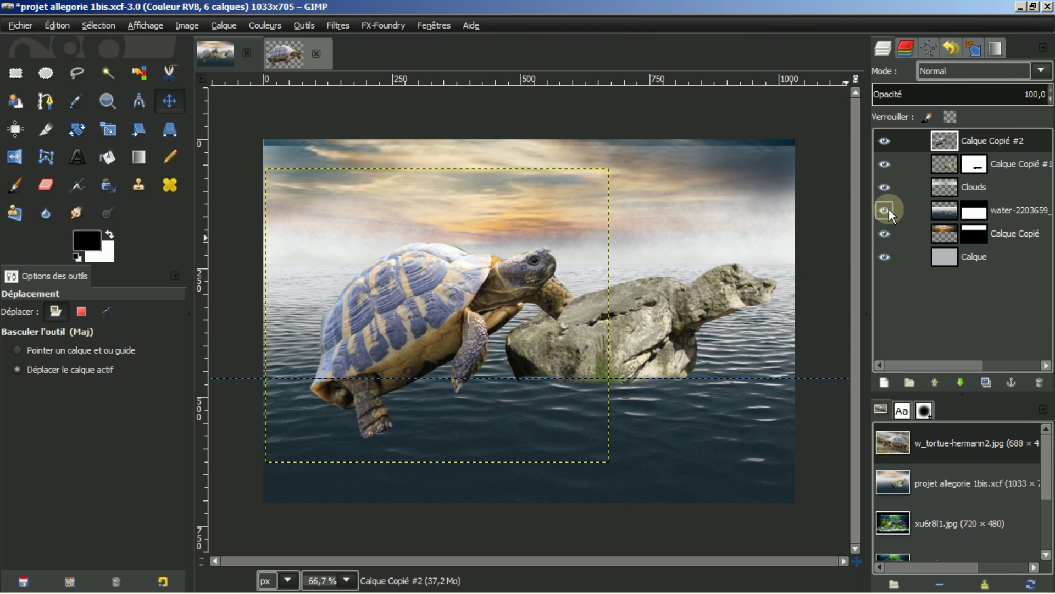
- Fit the turtle layer to the image size and add a white, full-opacity layer mask to it
right_click(982, 138)
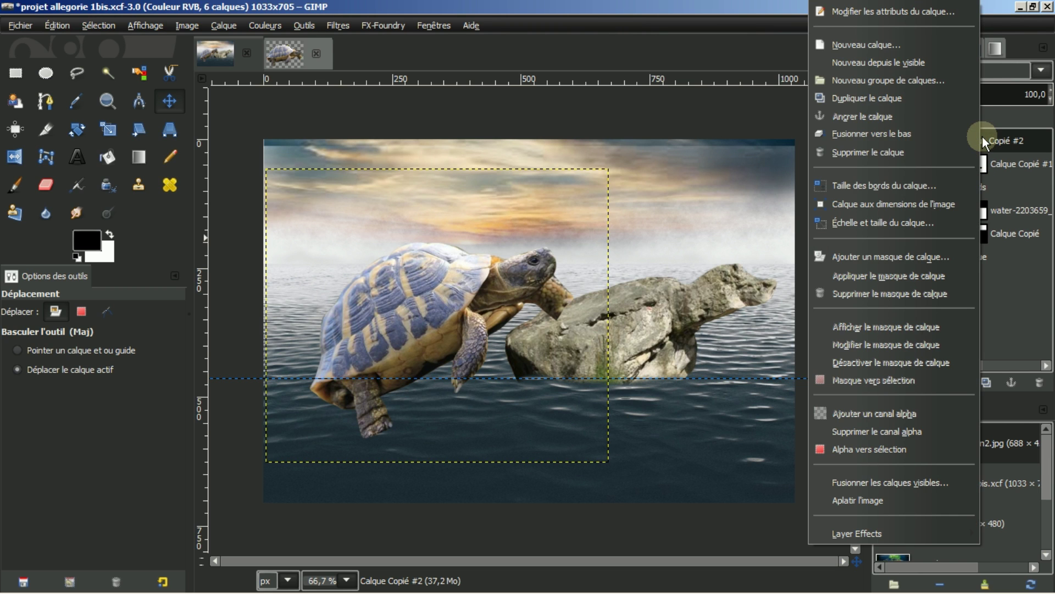
click(914, 205)
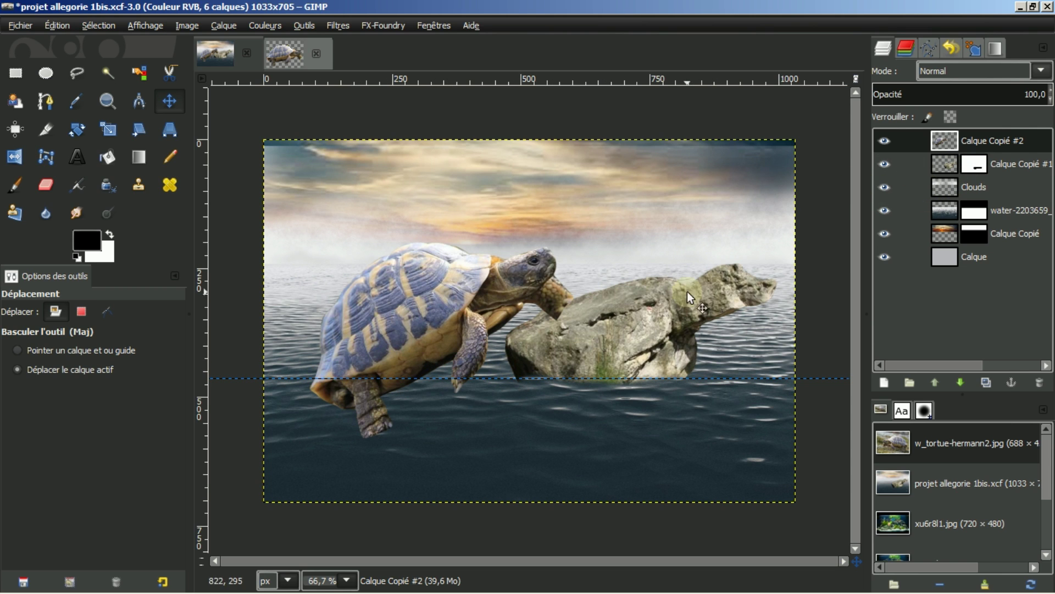
right_click(992, 136)
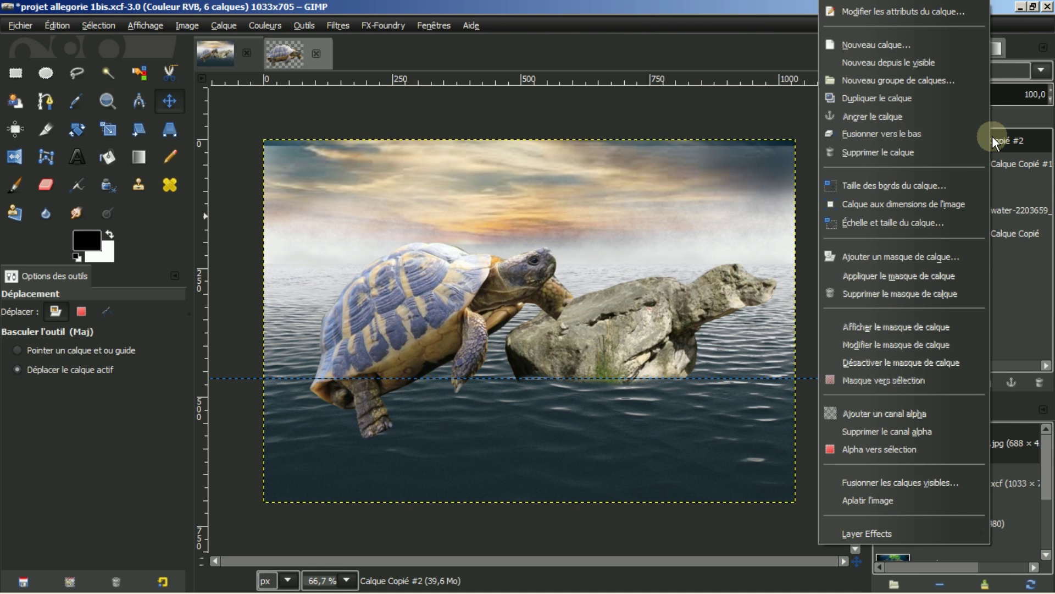
click(916, 256)
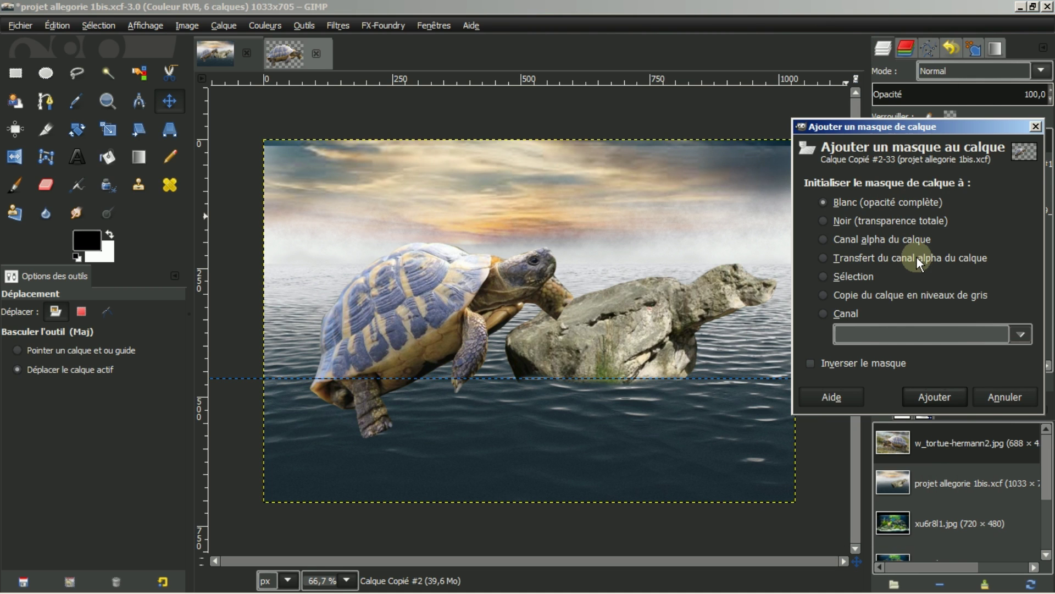
click(927, 398)
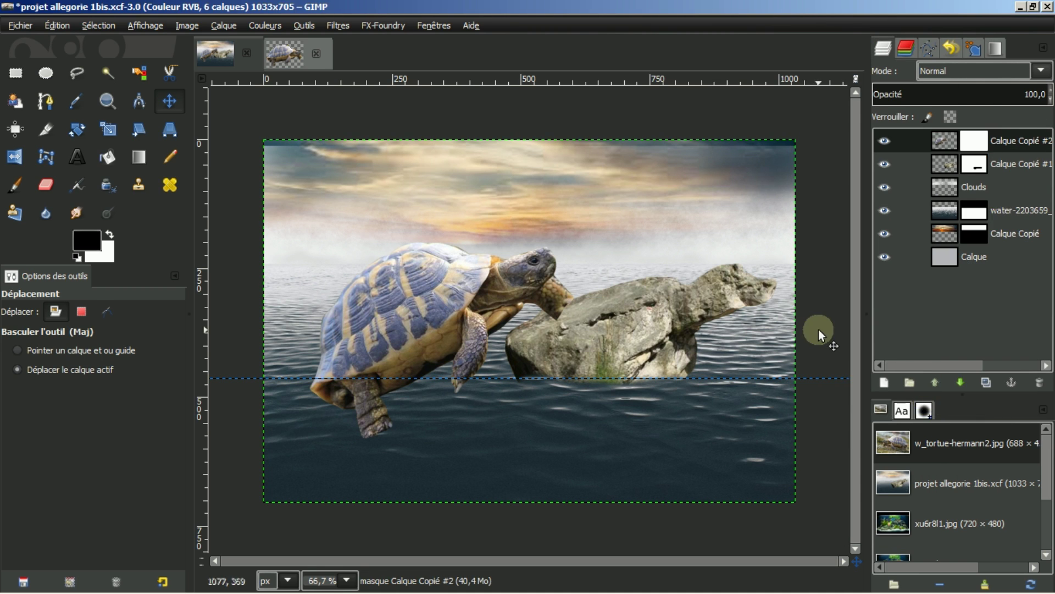
- Paint black on the turtle's mask with the Paintbrush to hide its parts below the horizontal guide, undoing the last stray stroke
click(19, 183)
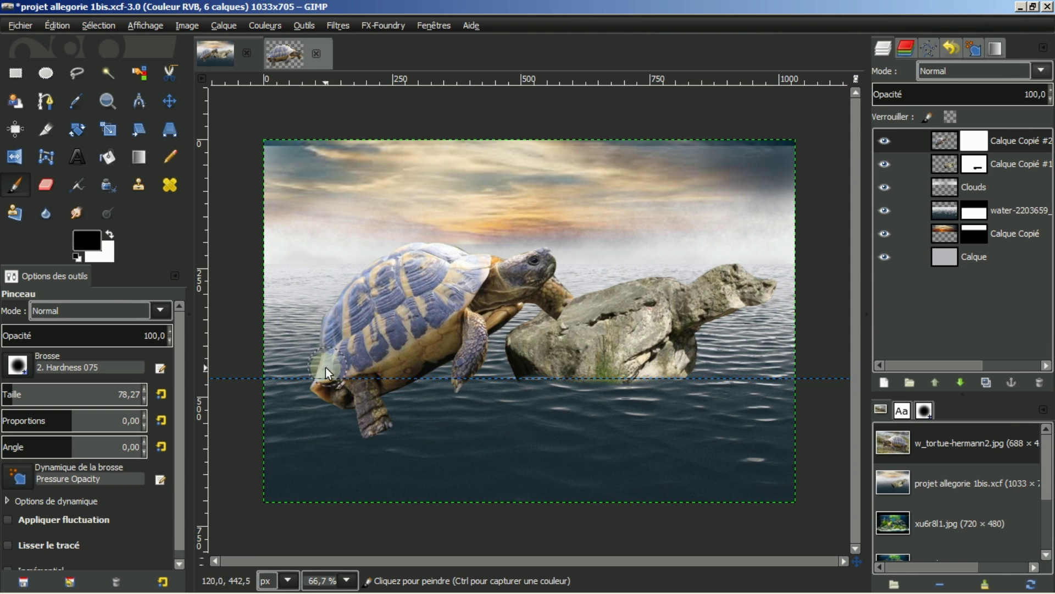
mouse_move(315, 396)
mouse_down()
mouse_move(424, 399)
mouse_move(461, 387)
mouse_up()
drag(376, 413, 375, 431)
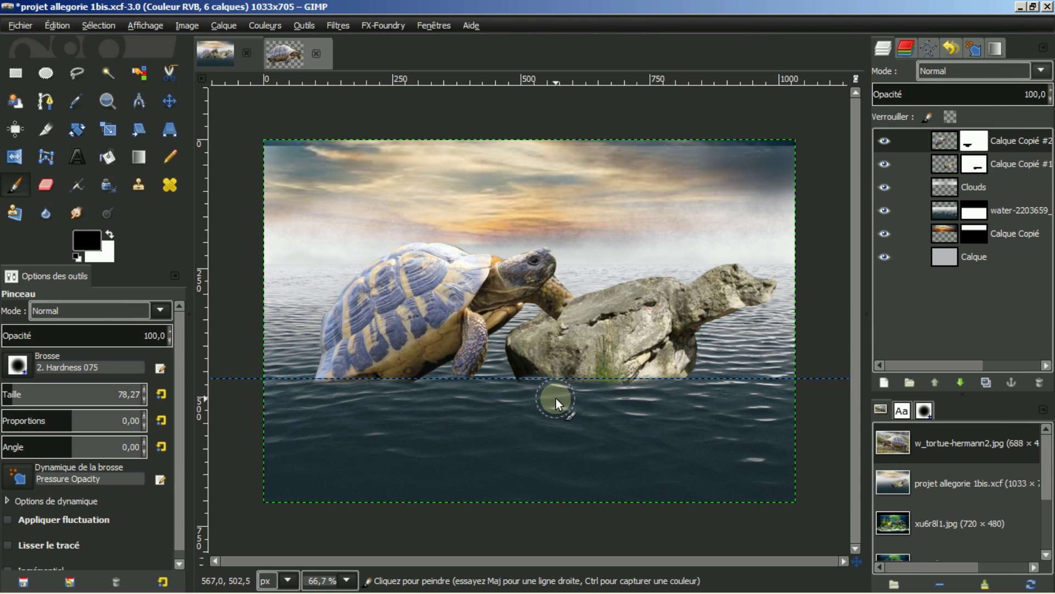
key(ctrl+z)
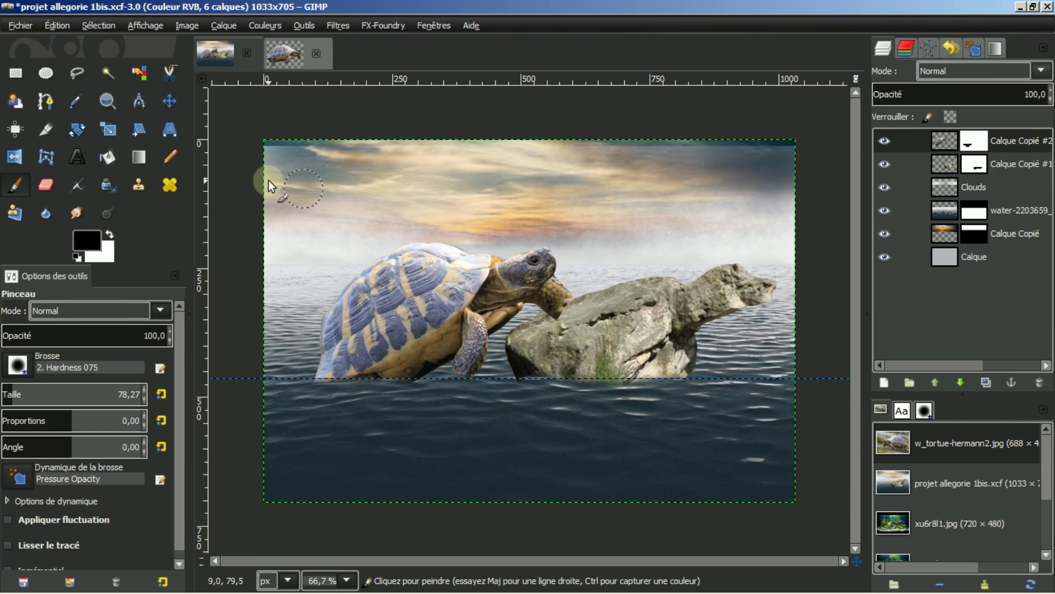
- Remove the horizontal guide from the image and create a new transparent 1033 × 705 px layer above the turtle layer
click(169, 102)
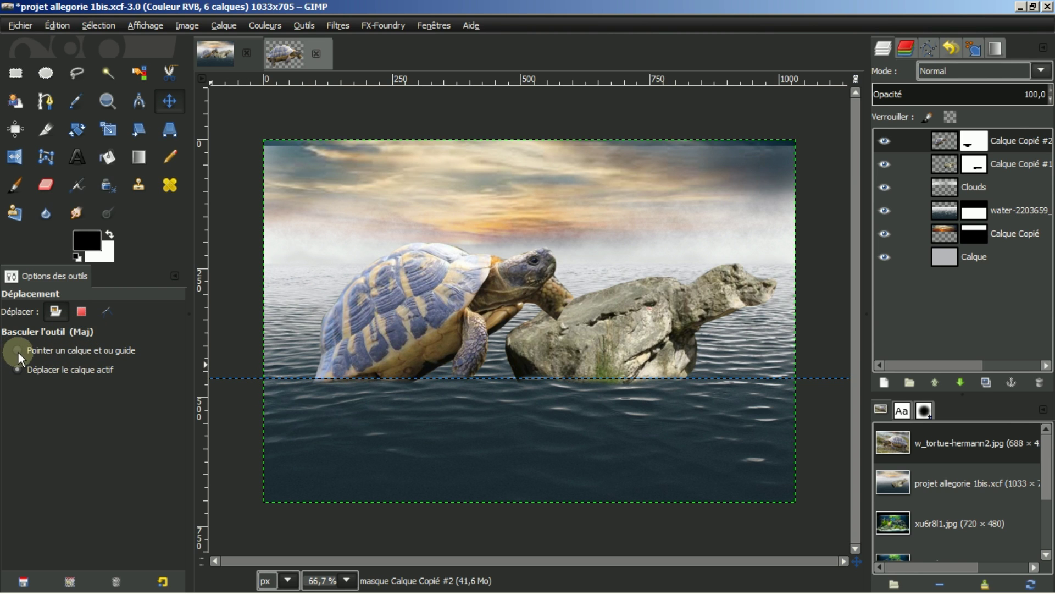
drag(226, 378, 292, 82)
click(882, 380)
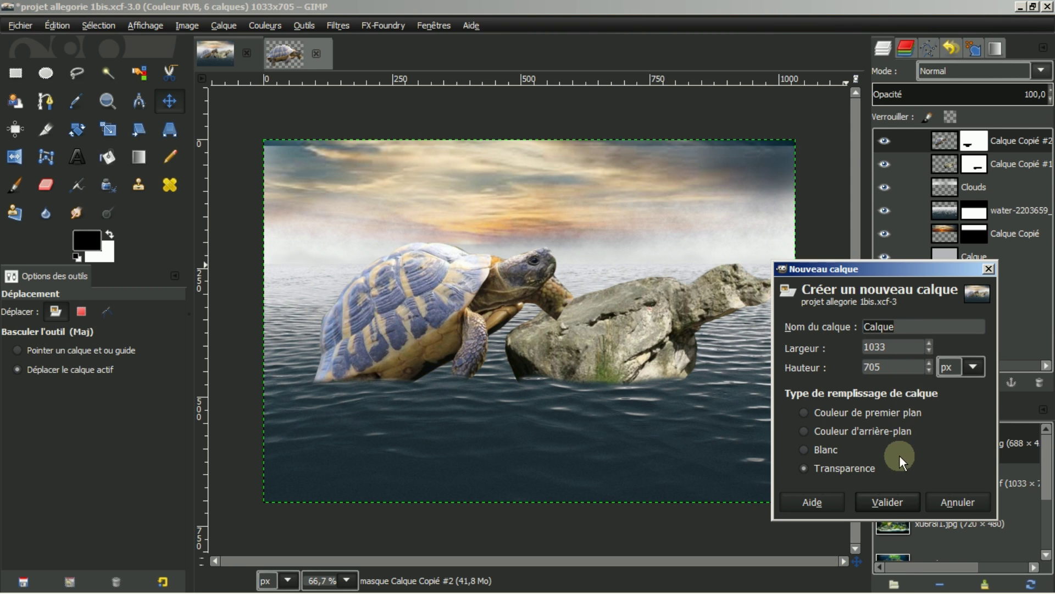
click(889, 500)
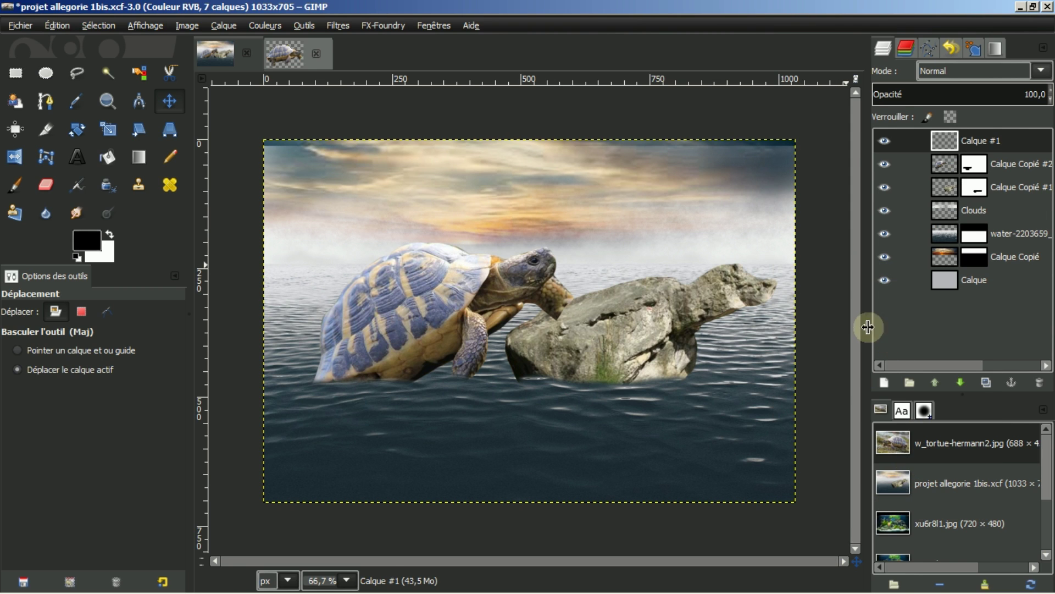
- Find the thin, wispy Clouds_22 brush in the brush collection and make it the active brush
click(923, 410)
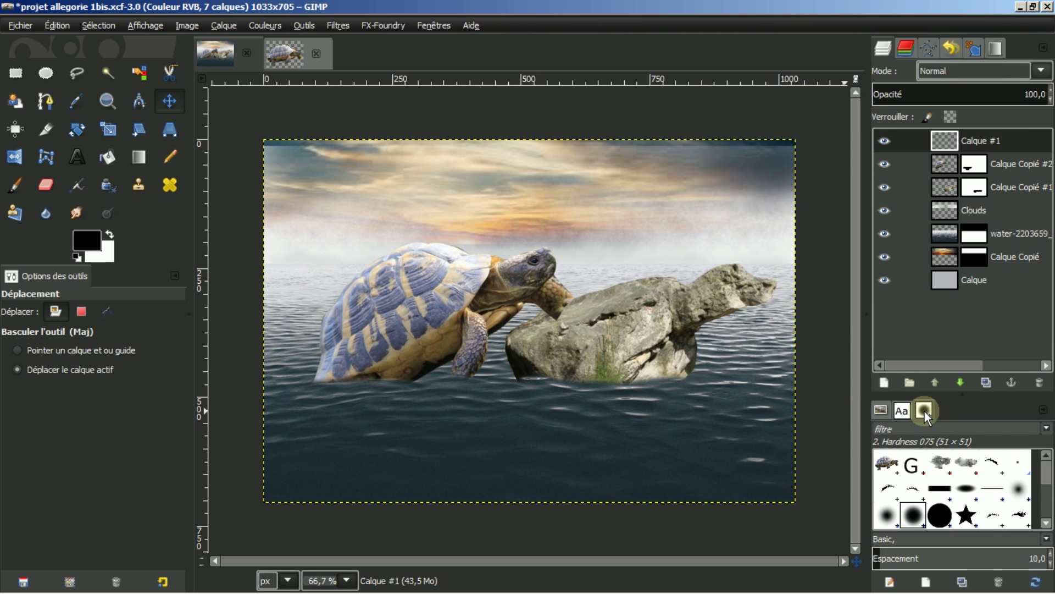
scroll(1012, 490, down, 5)
scroll(1013, 489, down, 5)
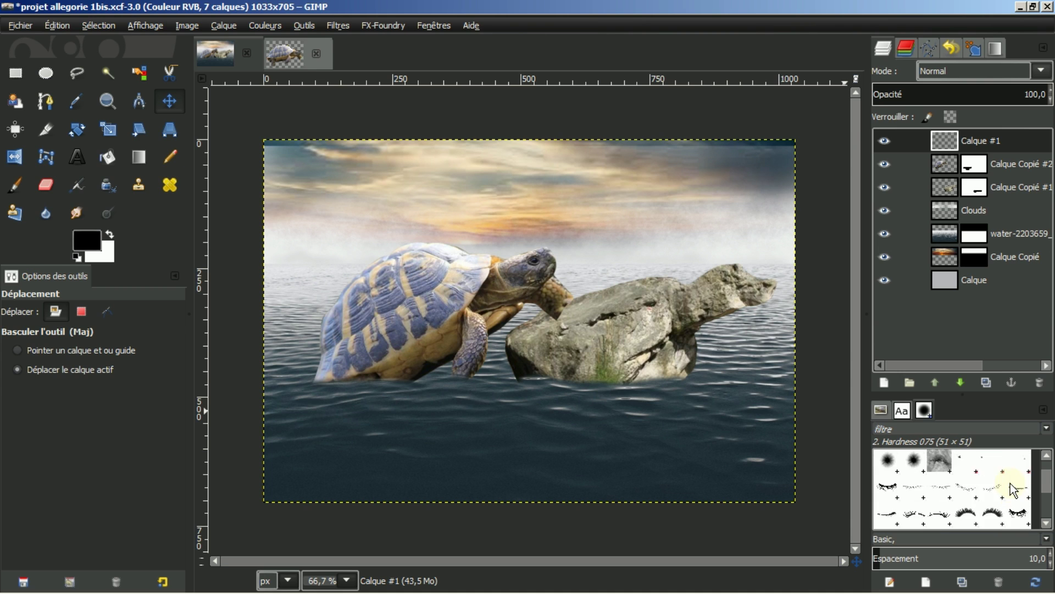
scroll(1014, 489, down, 5)
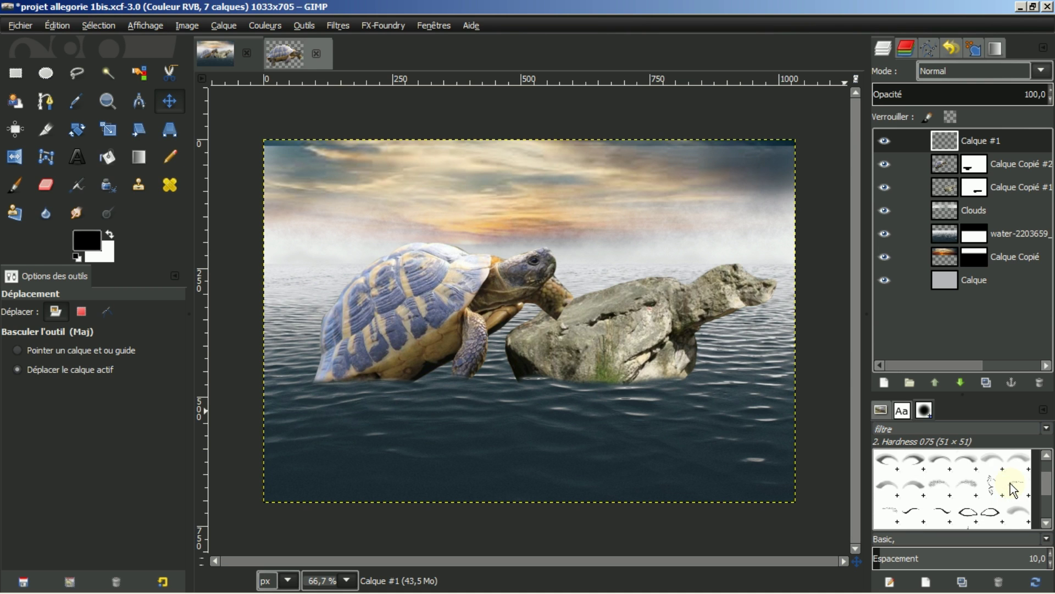
scroll(1014, 489, down, 5)
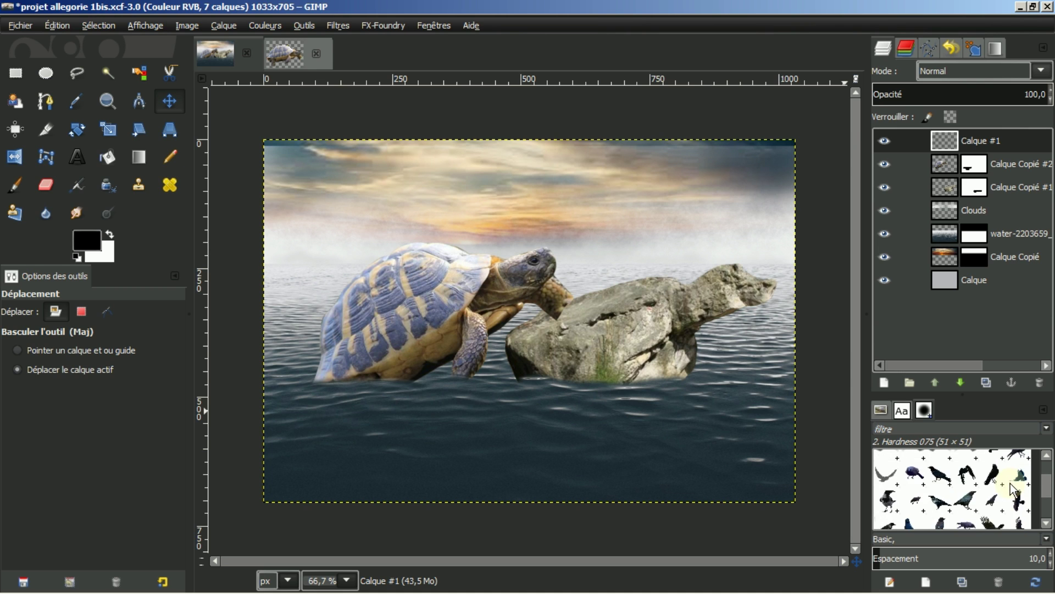
scroll(1014, 488, up, 10)
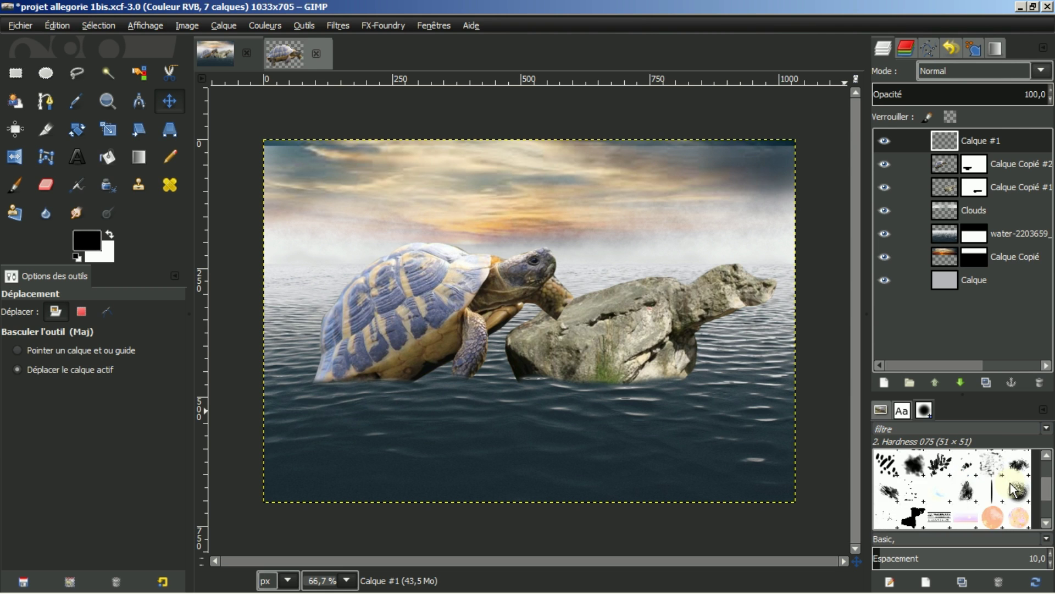
drag(1046, 489, 1048, 469)
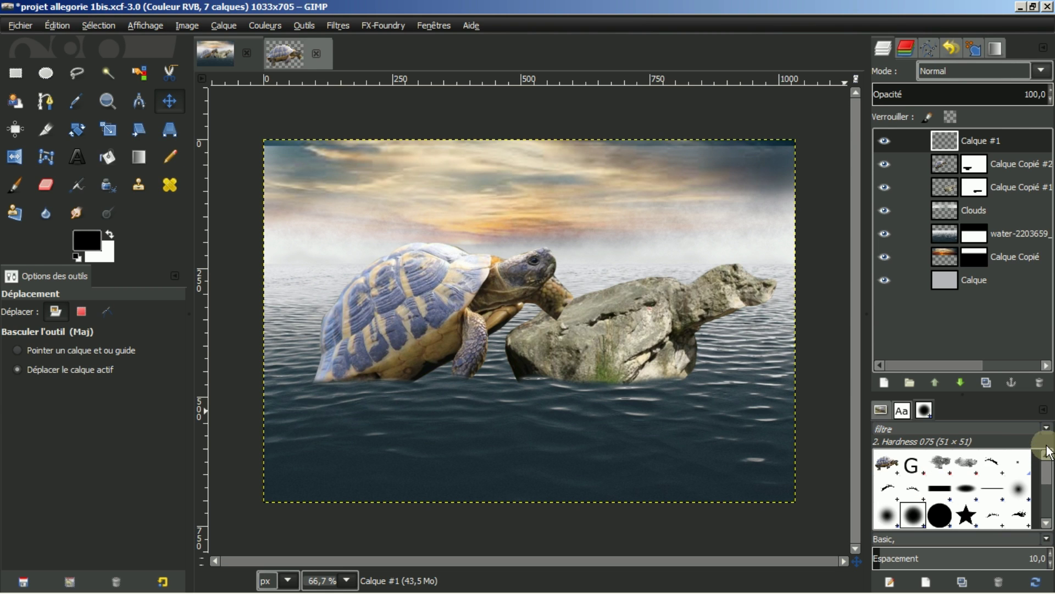
scroll(977, 483, down, 3)
scroll(976, 483, down, 5)
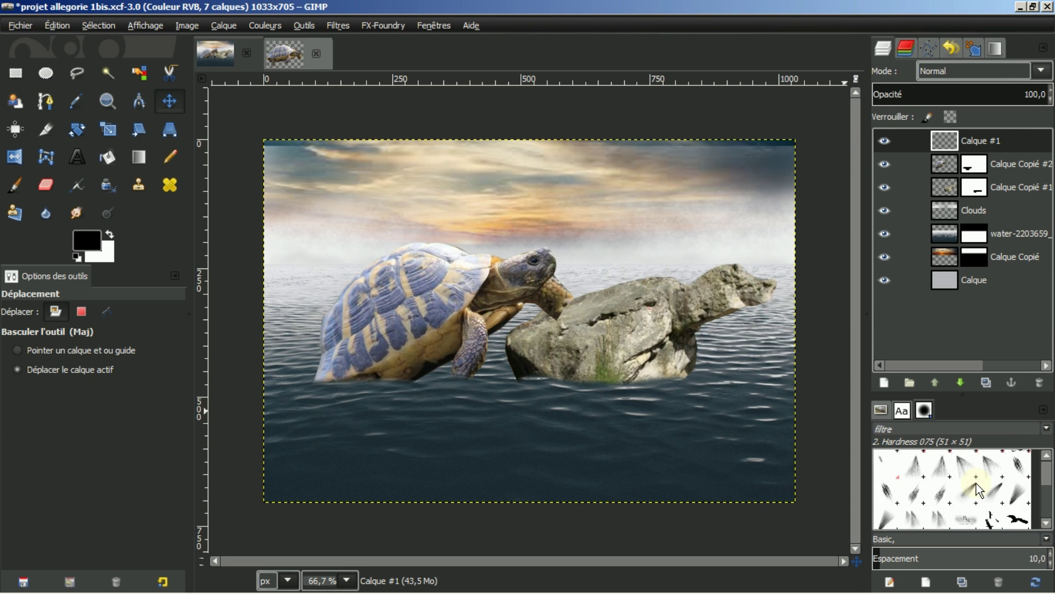
scroll(976, 483, down, 2)
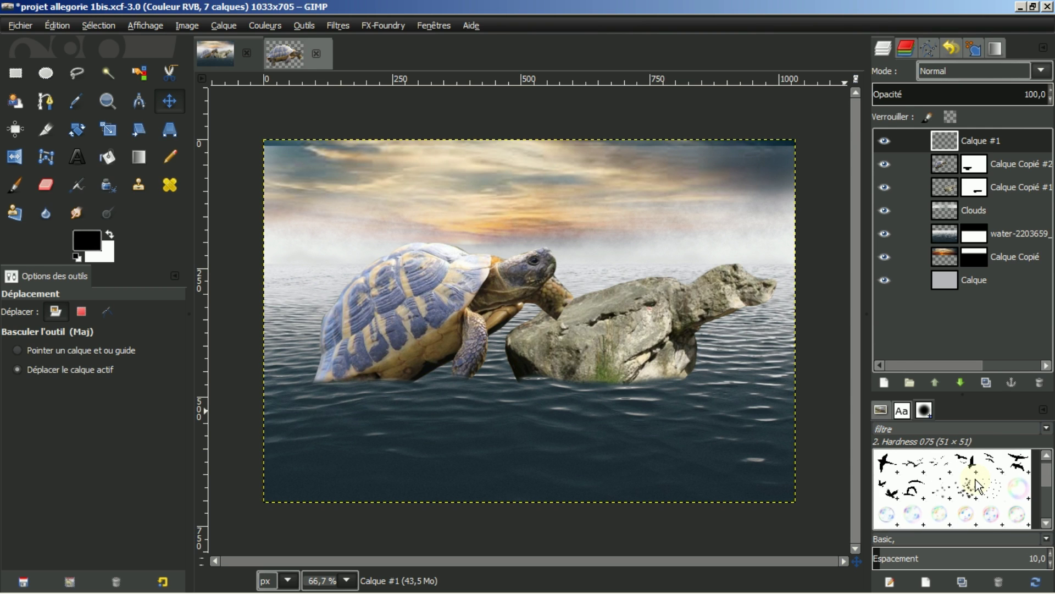
scroll(976, 484, down, 2)
scroll(977, 484, down, 6)
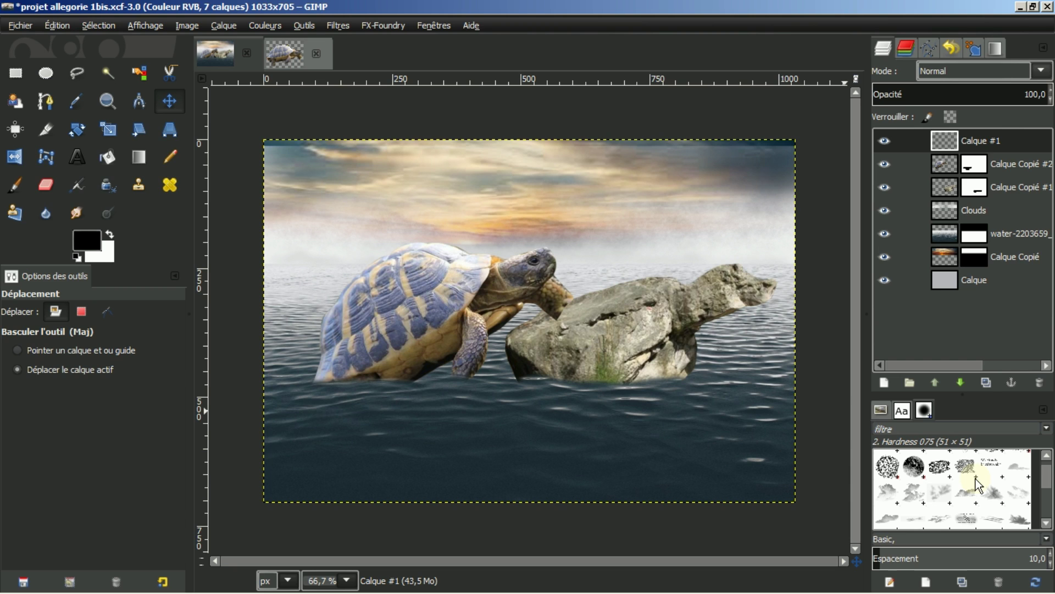
scroll(1002, 476, down, 1)
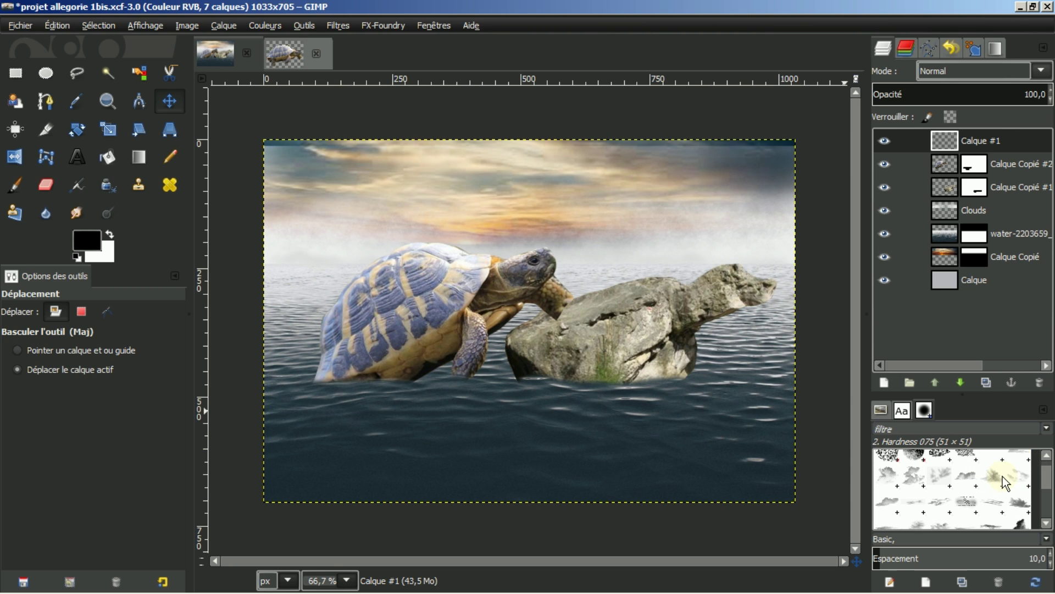
scroll(1003, 476, down, 1)
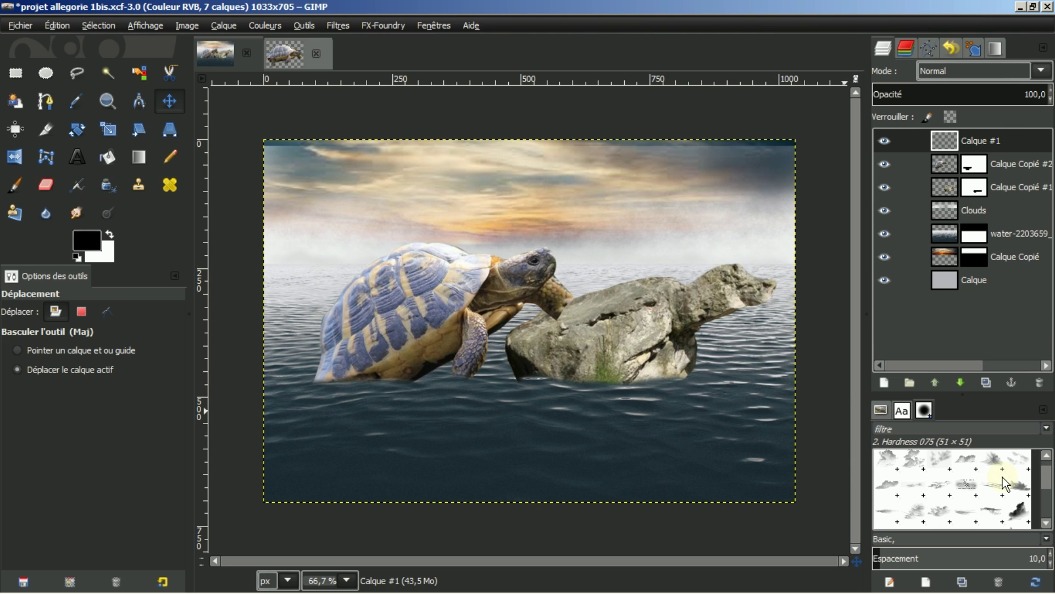
click(884, 512)
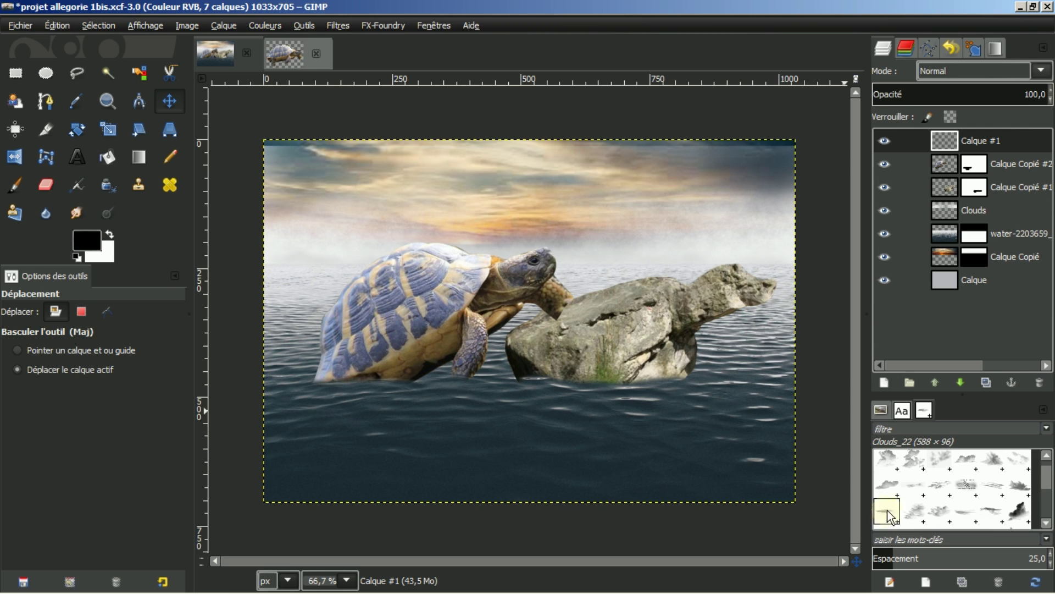
- With the Paintbrush at size 155.54 and white foreground, paint foam along the waterline beneath the rock and the turtle
click(15, 184)
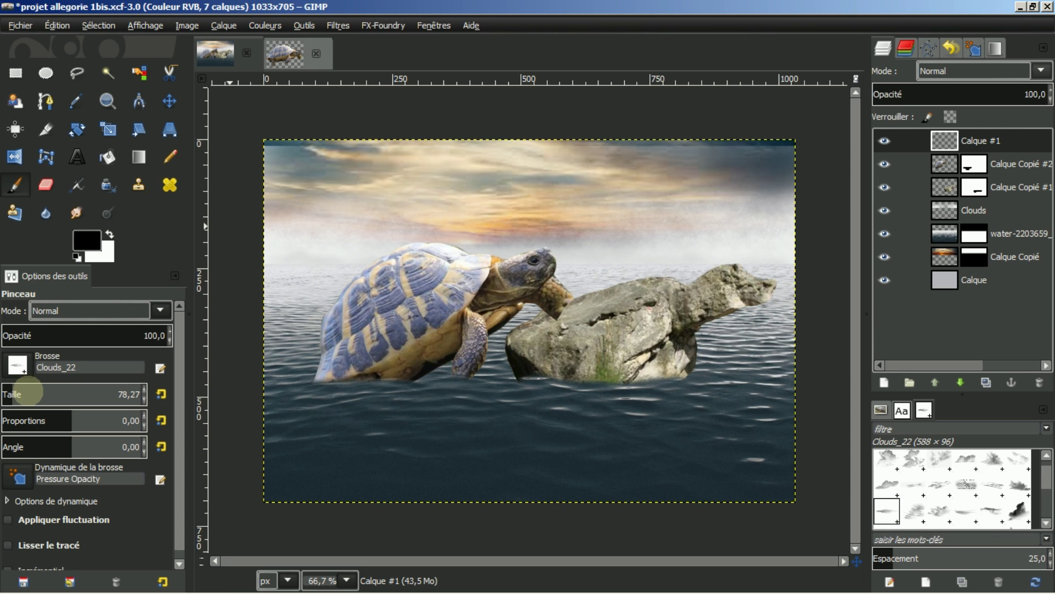
scroll(30, 393, up, 5)
scroll(31, 393, down, 2)
click(108, 234)
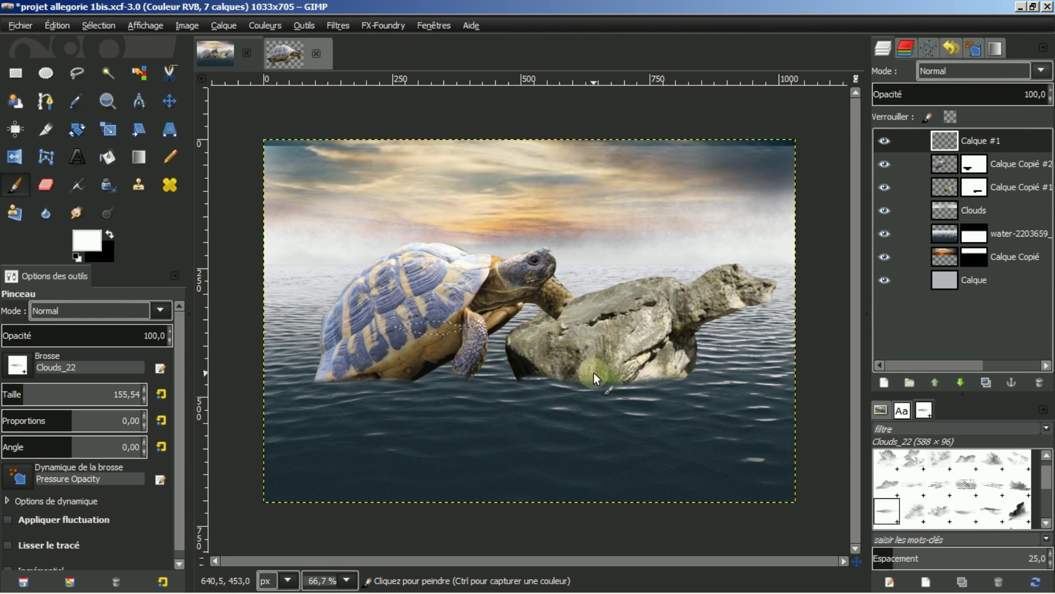
click(535, 385)
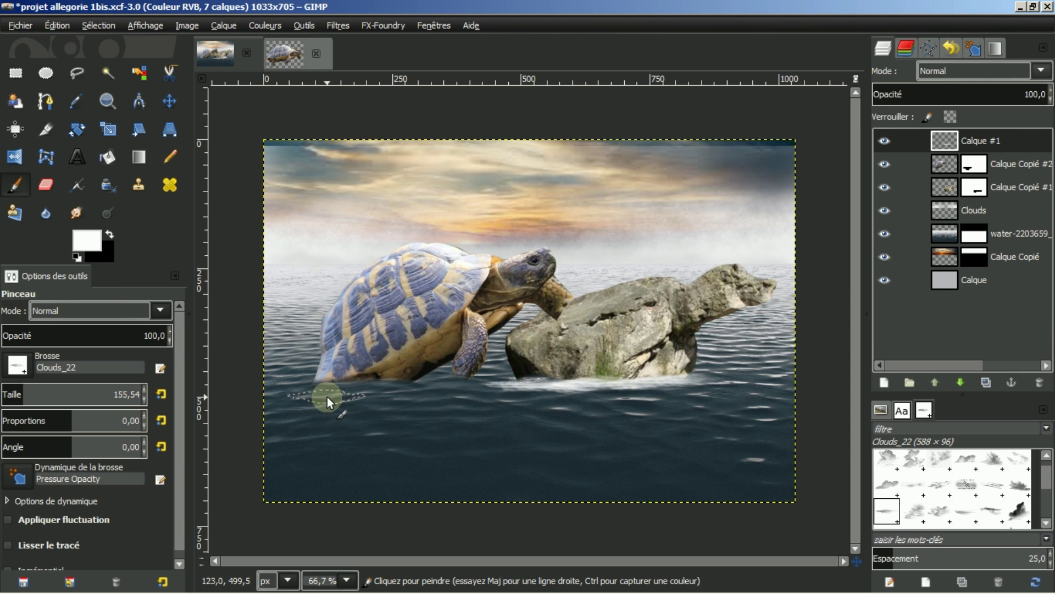
drag(336, 385, 457, 379)
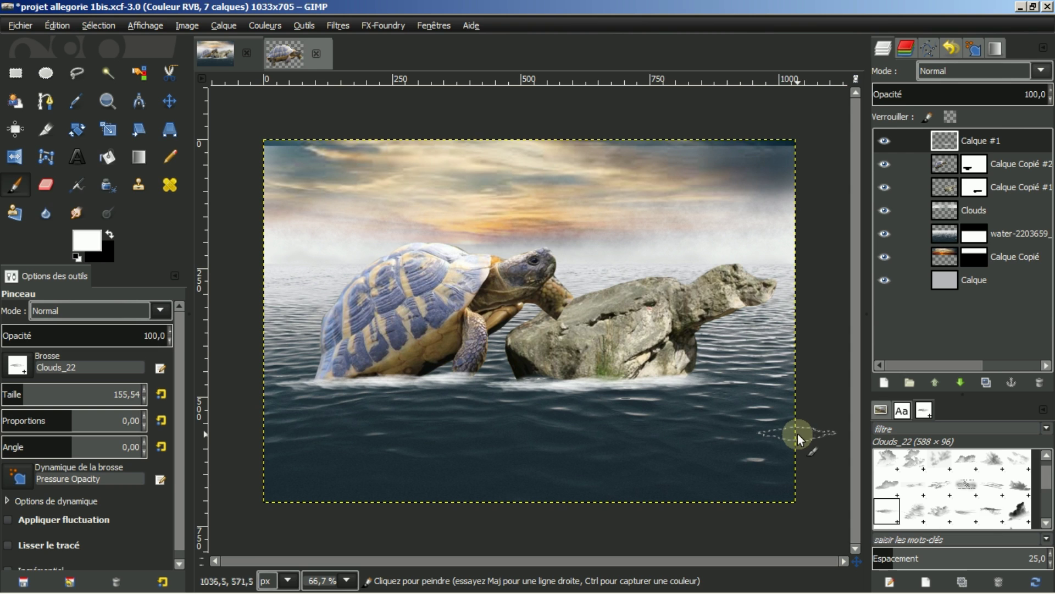
- Stamp white splashes with the Clouds_15 brush at both ends of the rock, the turtle's rear and its front leg
click(994, 461)
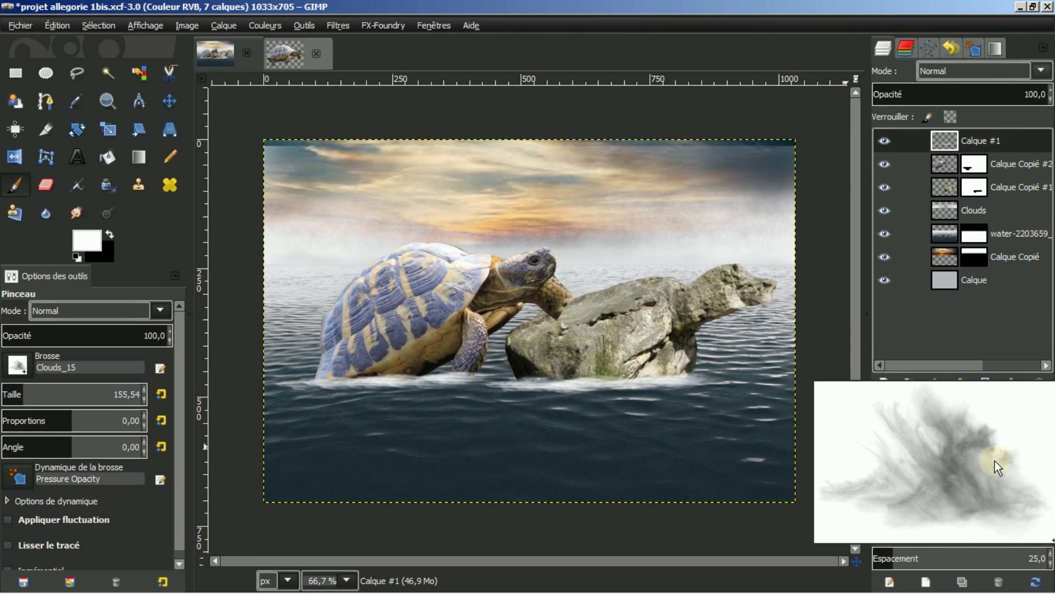
click(515, 364)
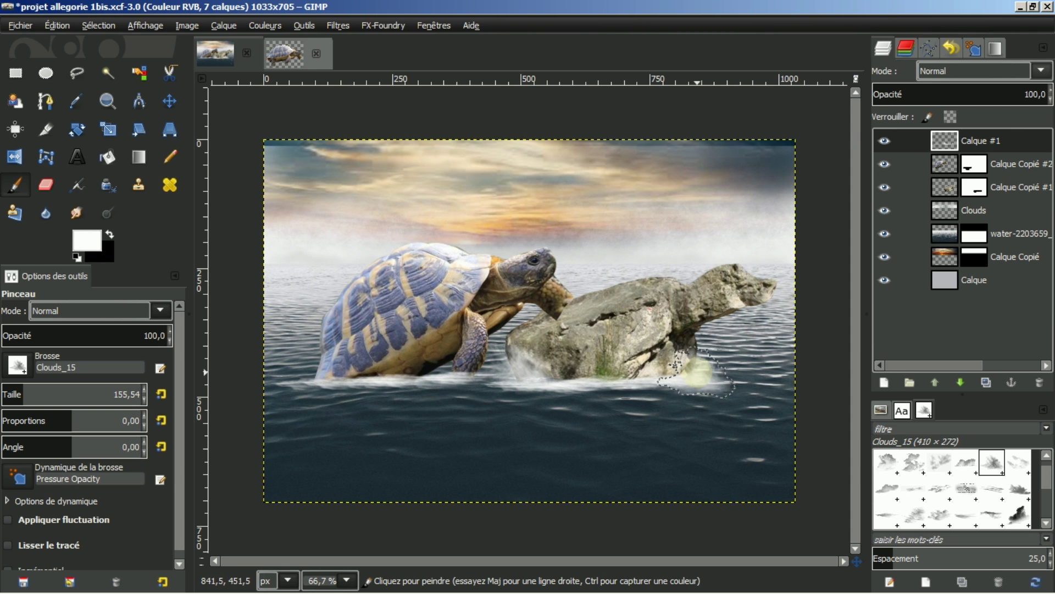
click(315, 371)
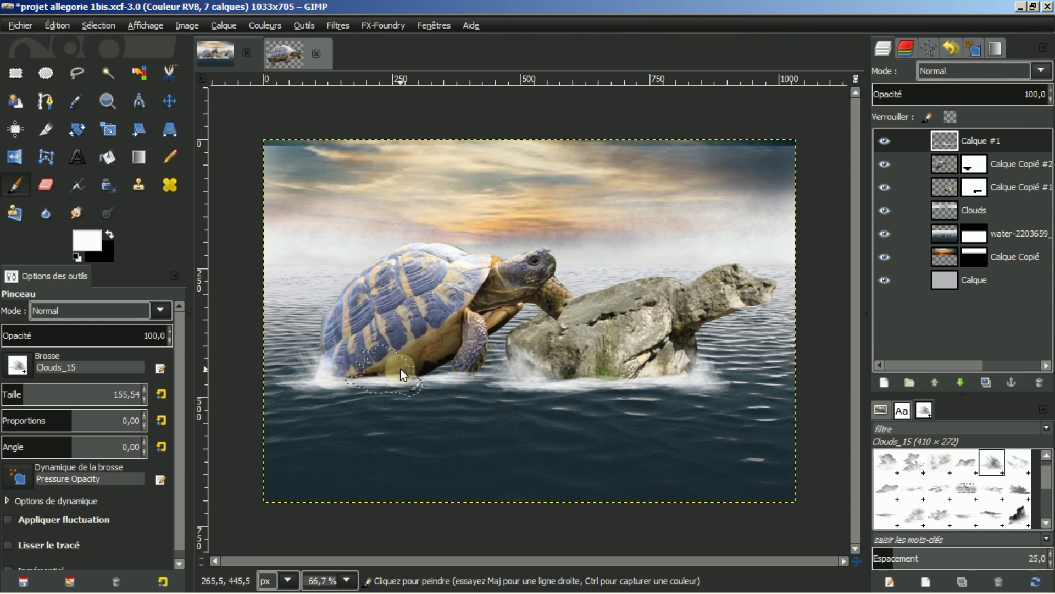
click(476, 365)
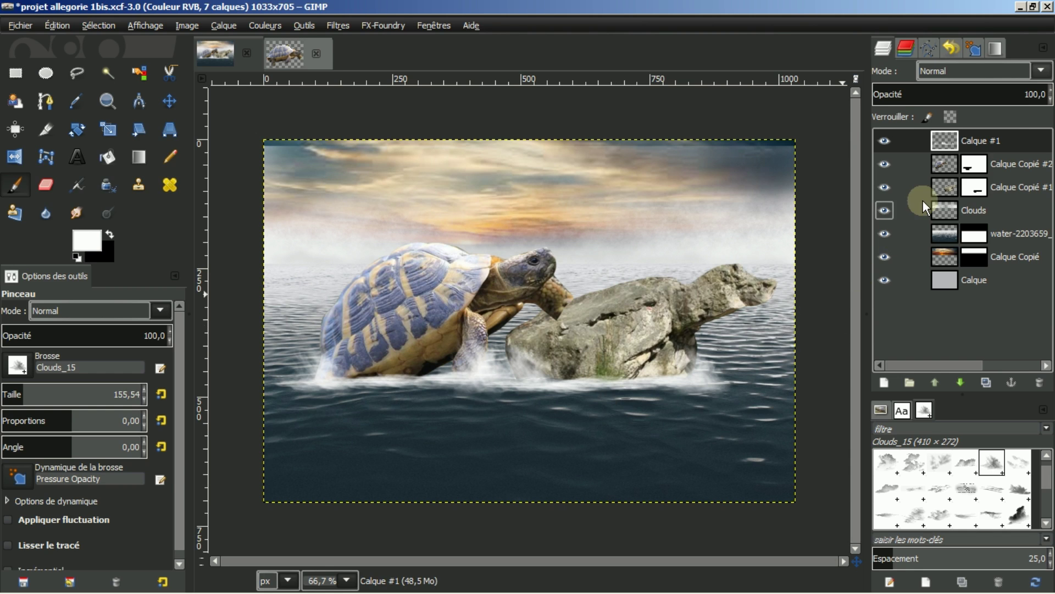
- Adjust the turtle layer Calque Copié #2 with Brightness-Contrast, setting brightness to -39 and contrast to 12
click(883, 164)
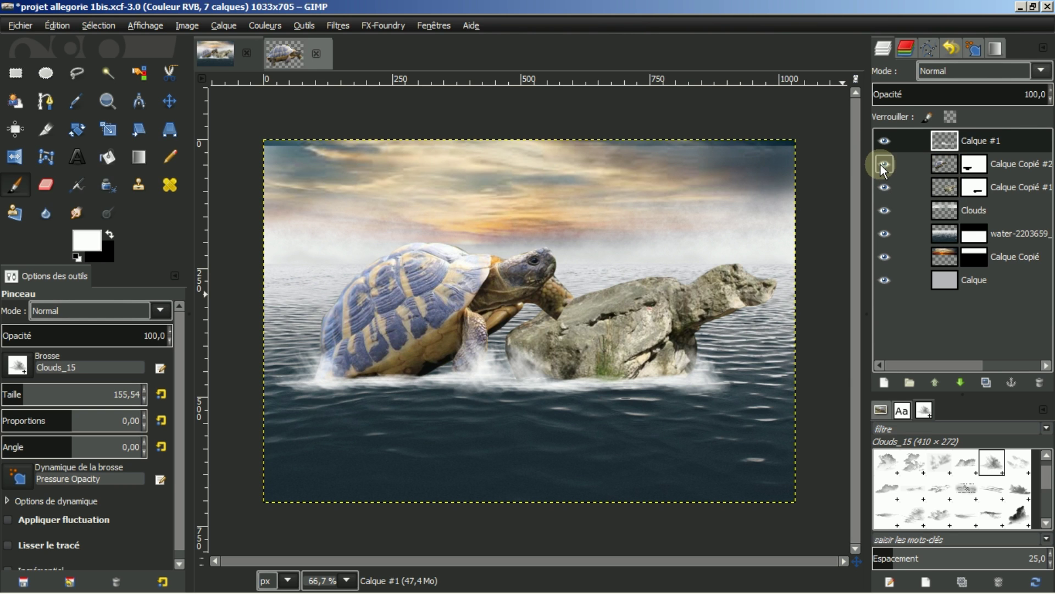
click(883, 165)
click(946, 167)
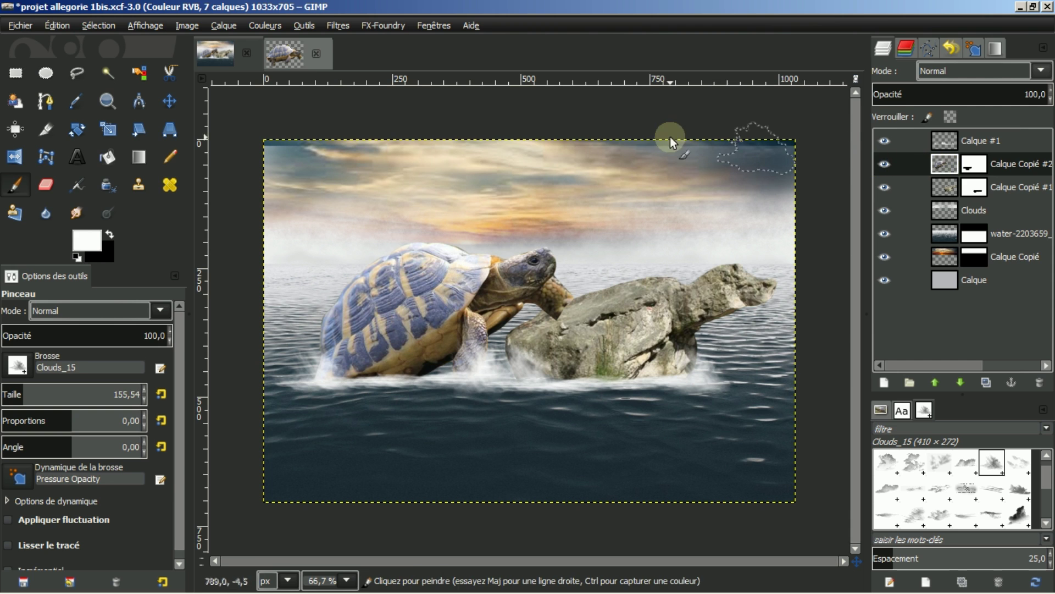
click(264, 23)
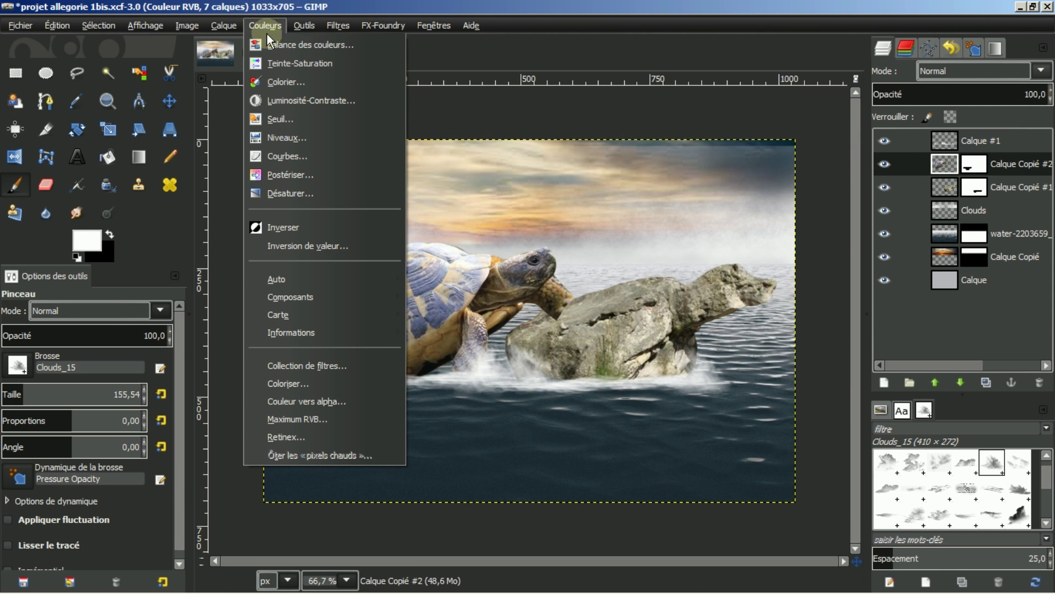
click(282, 101)
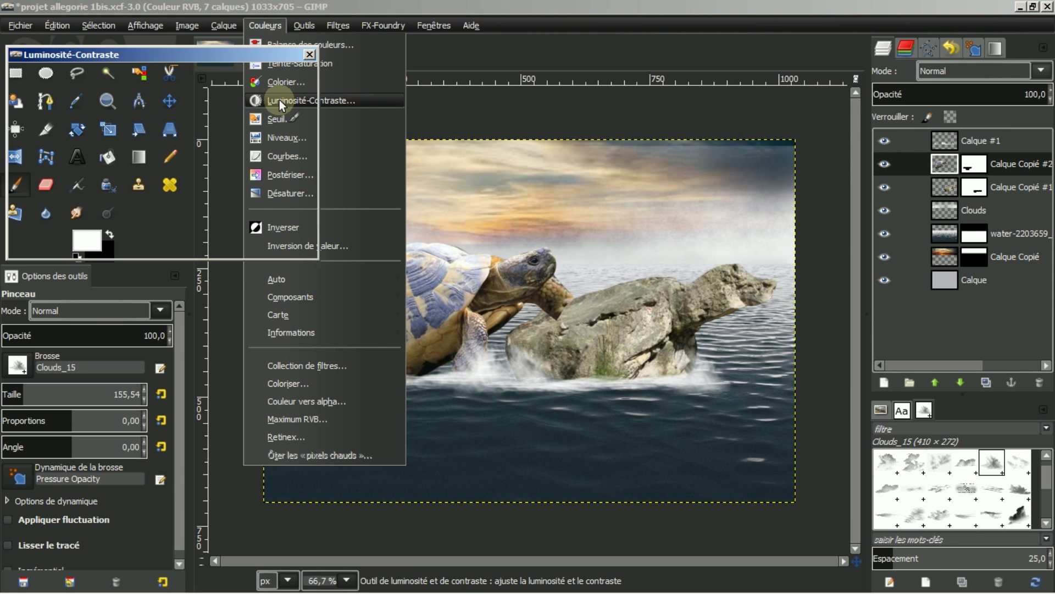
mouse_move(181, 159)
mouse_down()
mouse_move(168, 136)
mouse_move(145, 142)
mouse_move(182, 156)
mouse_up()
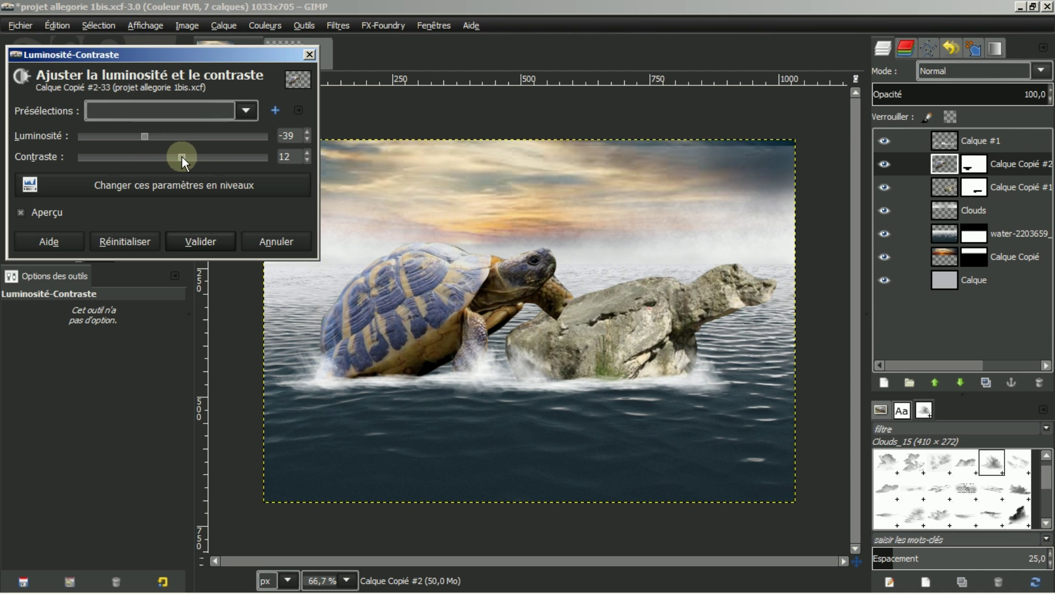
click(201, 241)
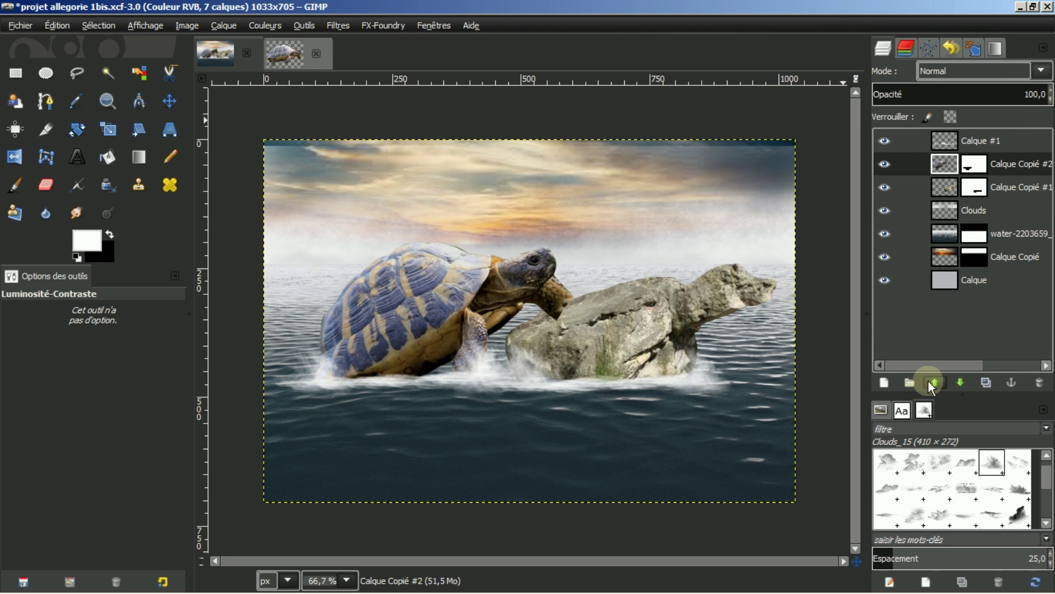
- Open the recent images xu6r8l1.jpg and xu6r8l1 - Copy - Copy - Copy.jpg, compare them, and return to xu6r8l1.jpg
click(881, 410)
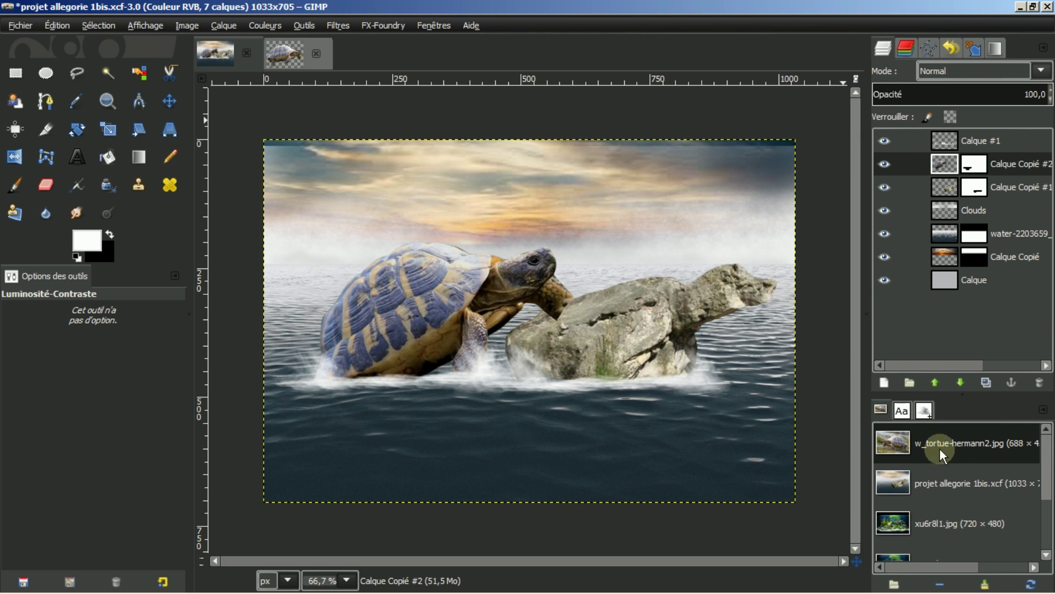
double_click(940, 525)
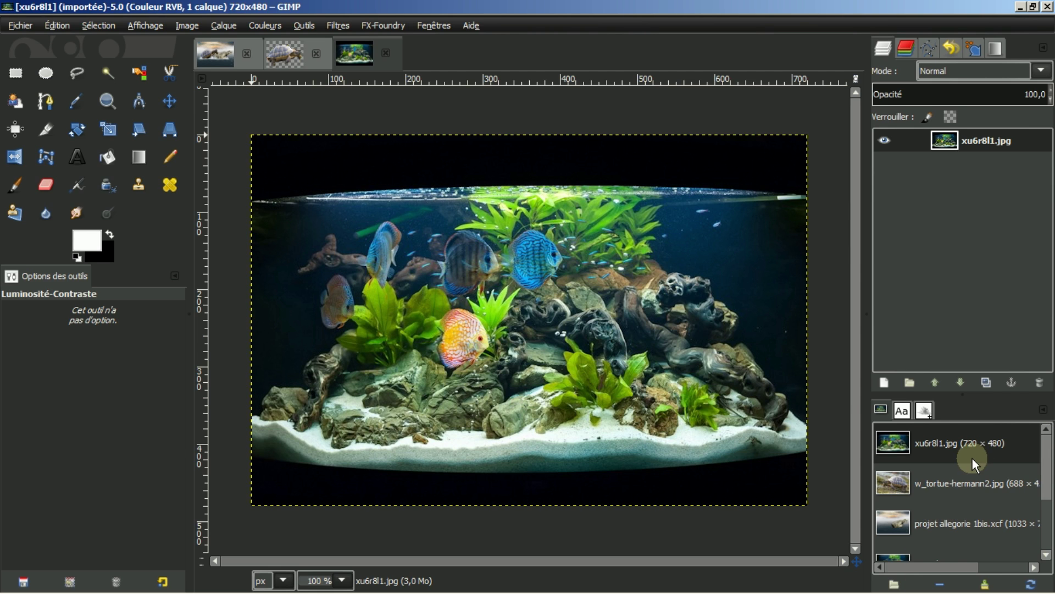
scroll(972, 459, down, 1)
double_click(959, 537)
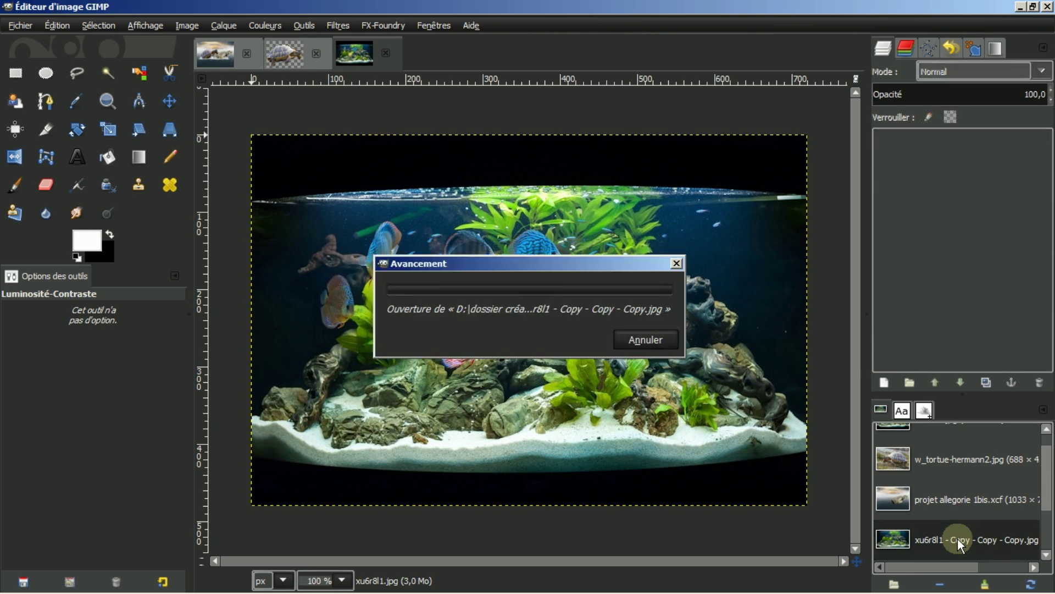
click(350, 50)
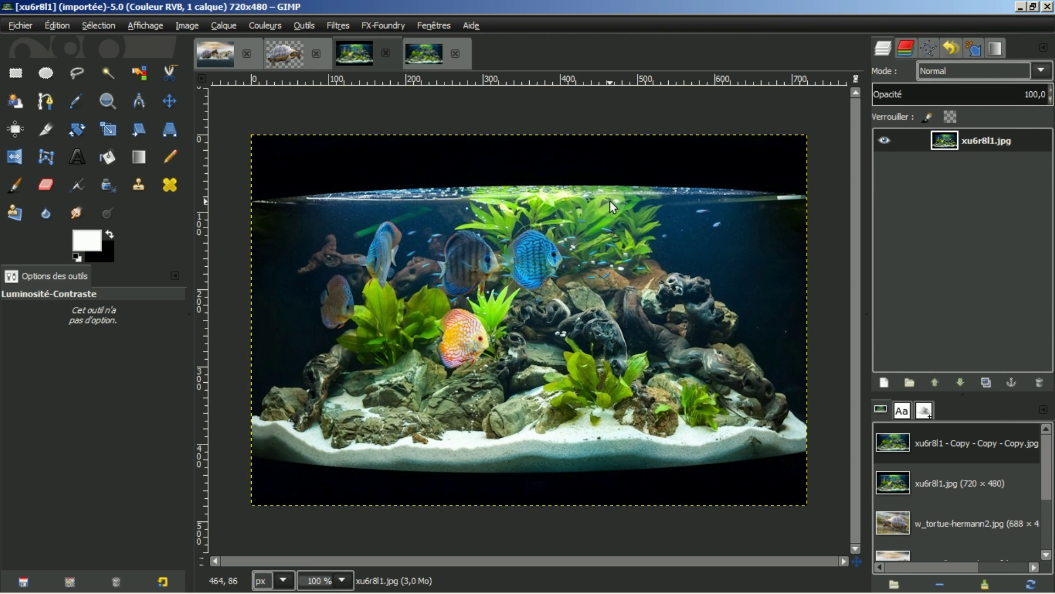
click(491, 115)
click(424, 57)
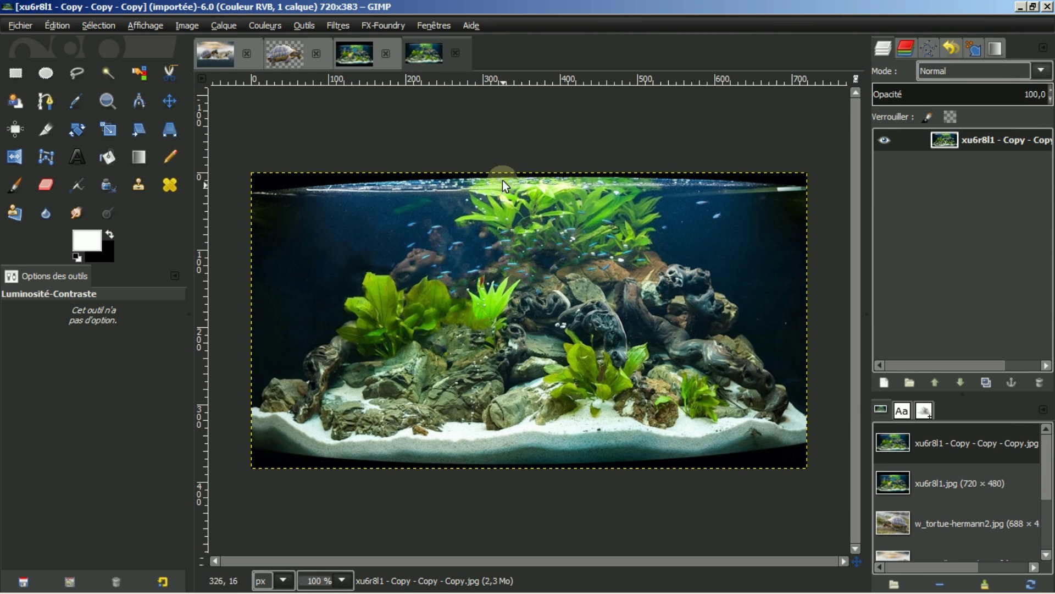
click(353, 52)
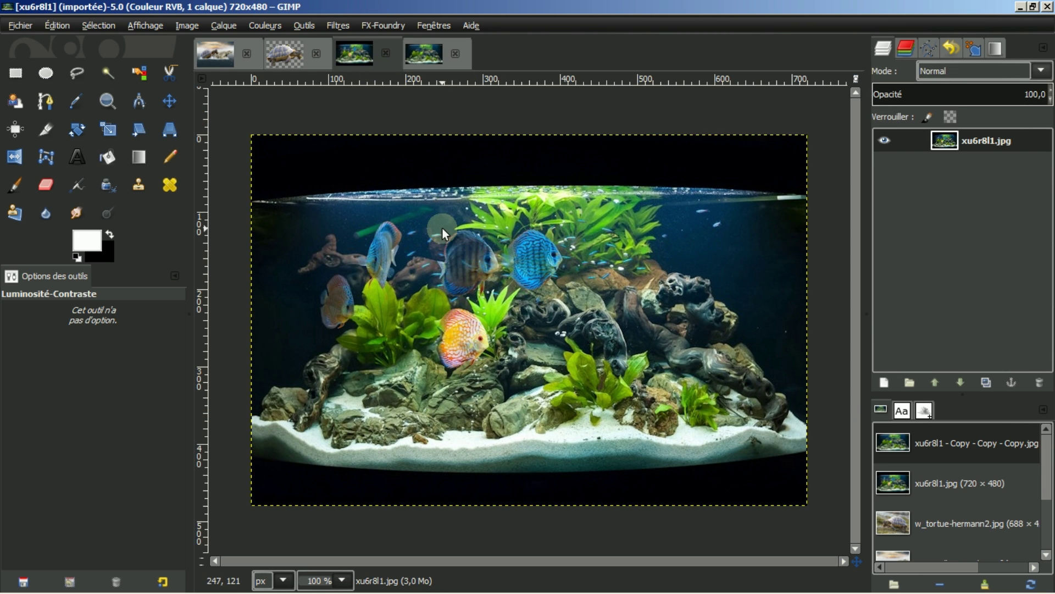
- Draw an elliptical selection of about 112 × 103 px around the orange fish, starting at position 217, 217
click(43, 73)
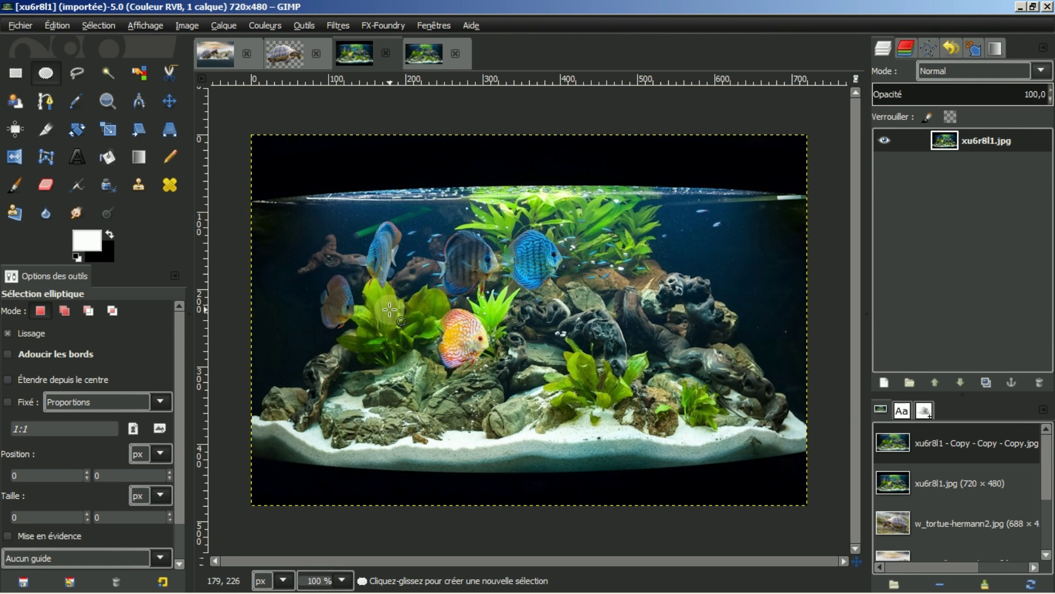
drag(429, 301, 505, 380)
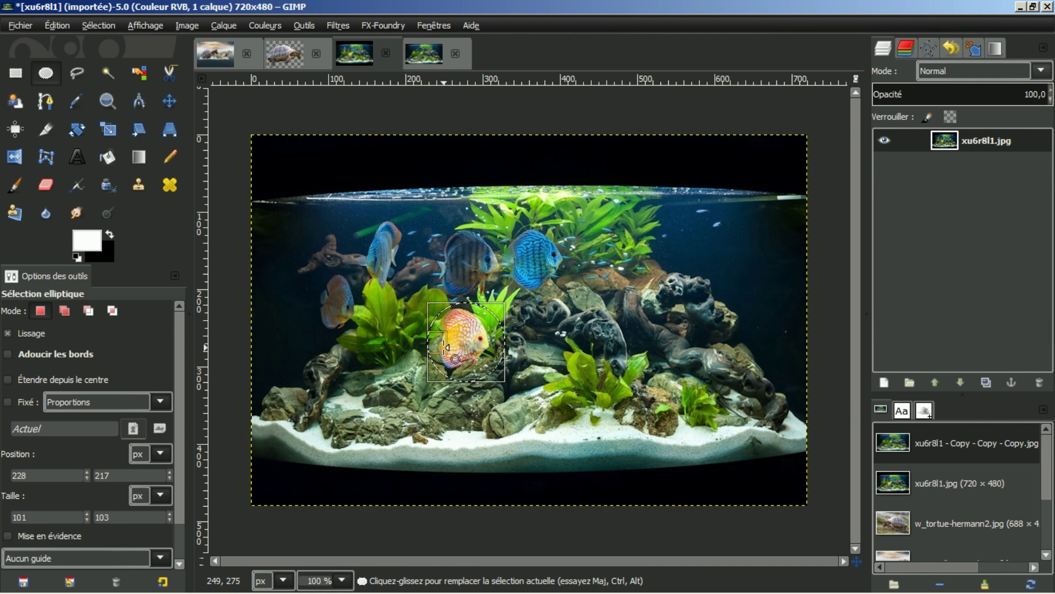
drag(435, 344, 430, 345)
key(Return)
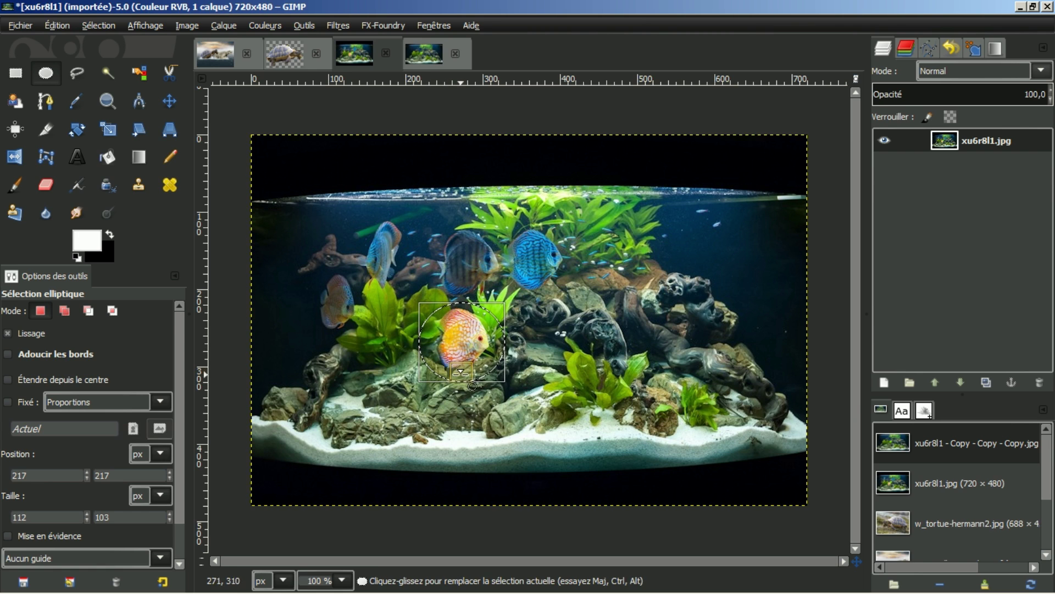
- Remove the selected orange fish with Heal Selection, using a 50-pixel sampling width, All around and Random order, and clear the selection
click(337, 24)
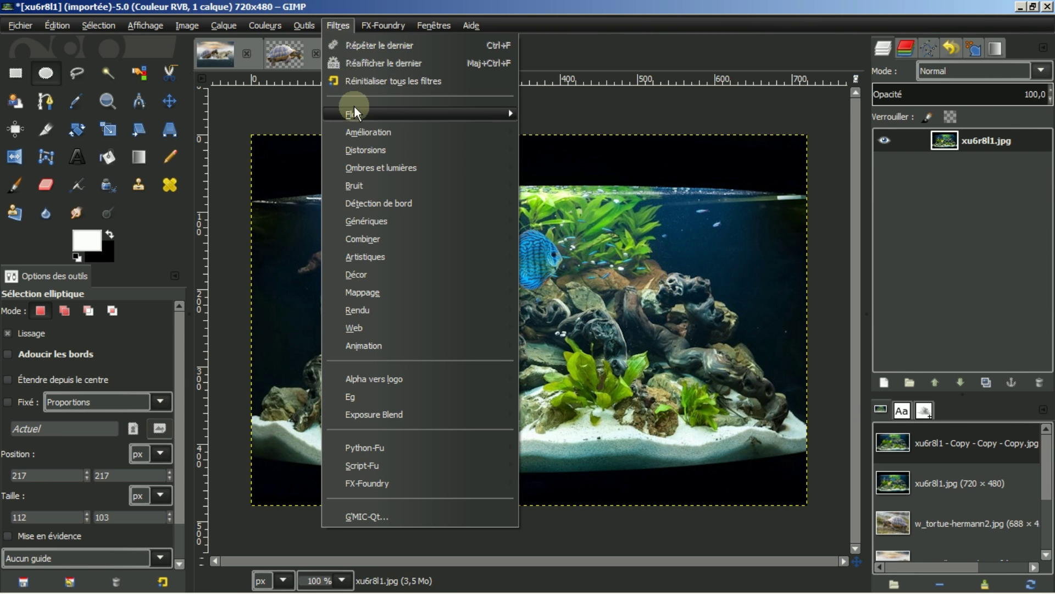
mouse_move(363, 134)
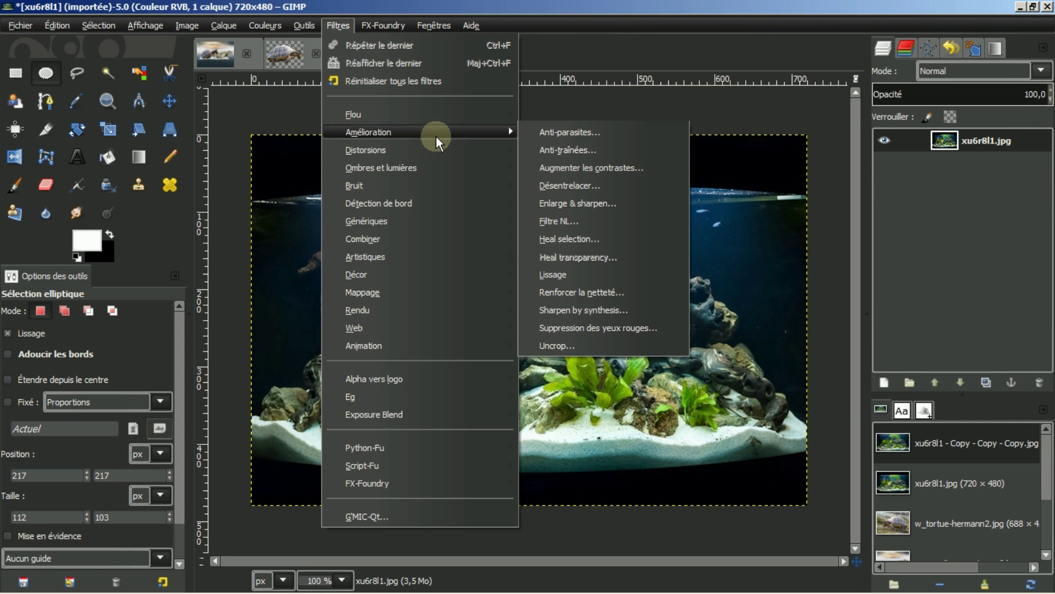
click(566, 241)
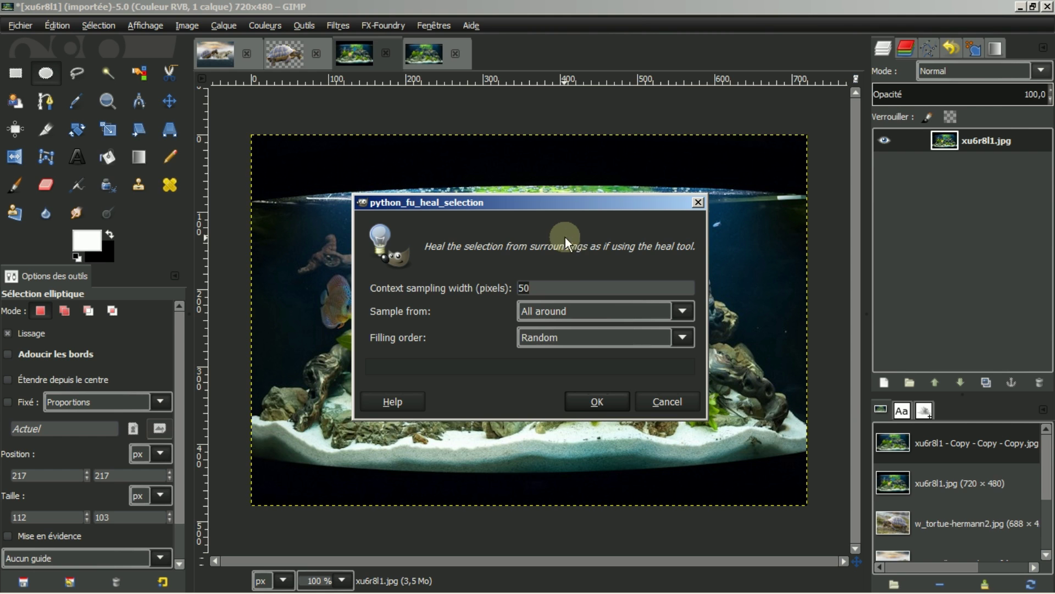
click(602, 403)
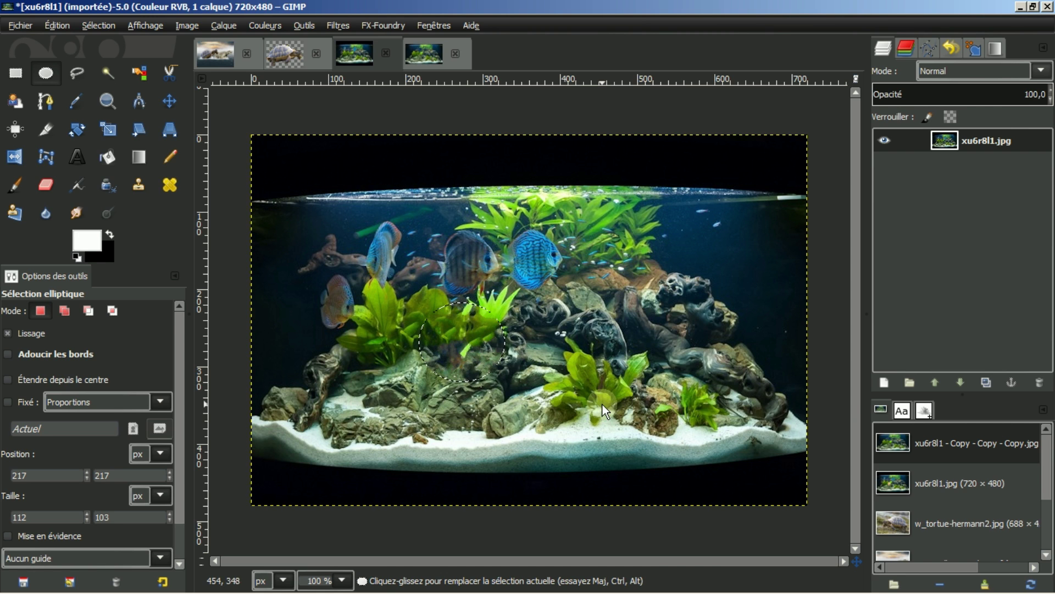
click(97, 25)
click(105, 65)
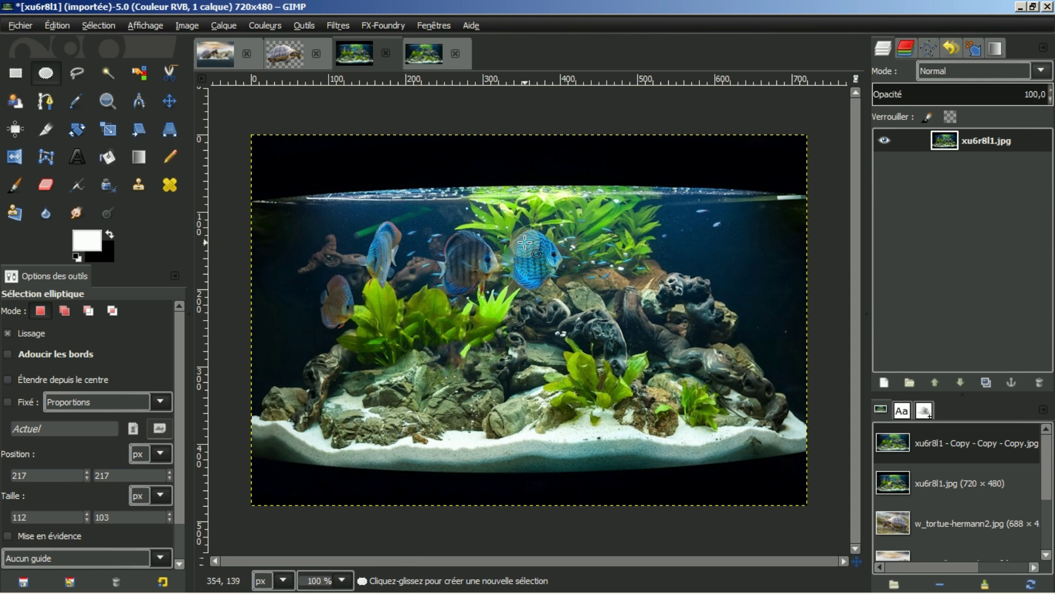
- Compare the healed aquarium with its fish-free copy, and close the xu6r8l1 and w_tortue-hermann2 images, discarding their changes
click(427, 50)
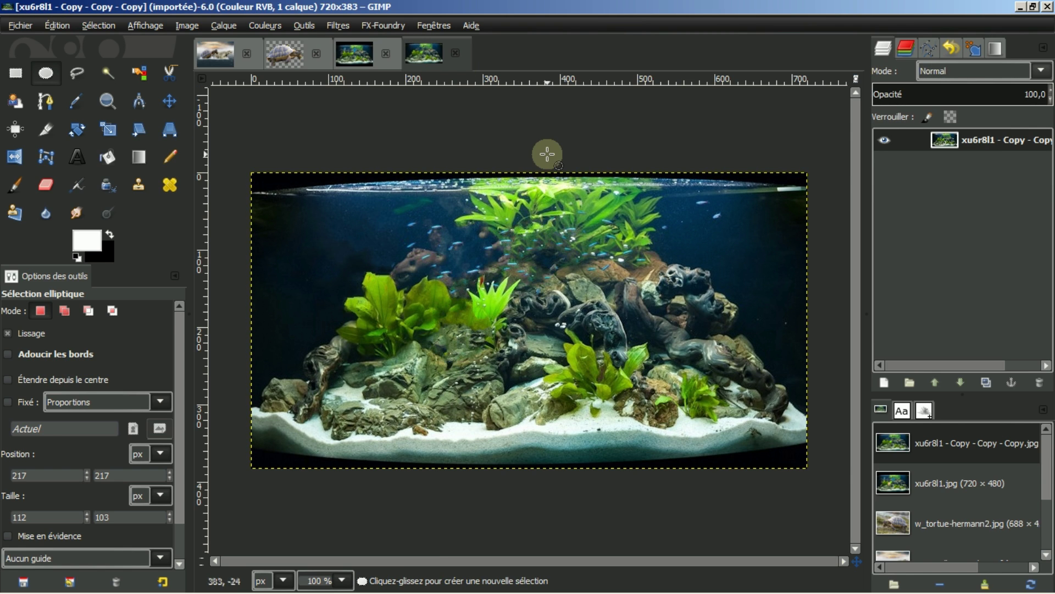
click(365, 63)
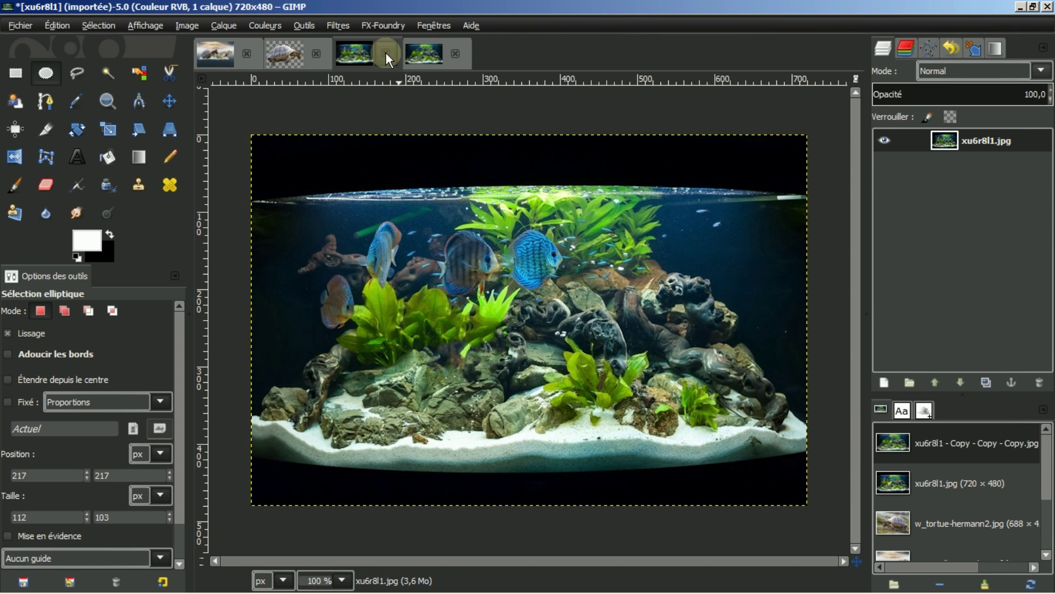
click(386, 54)
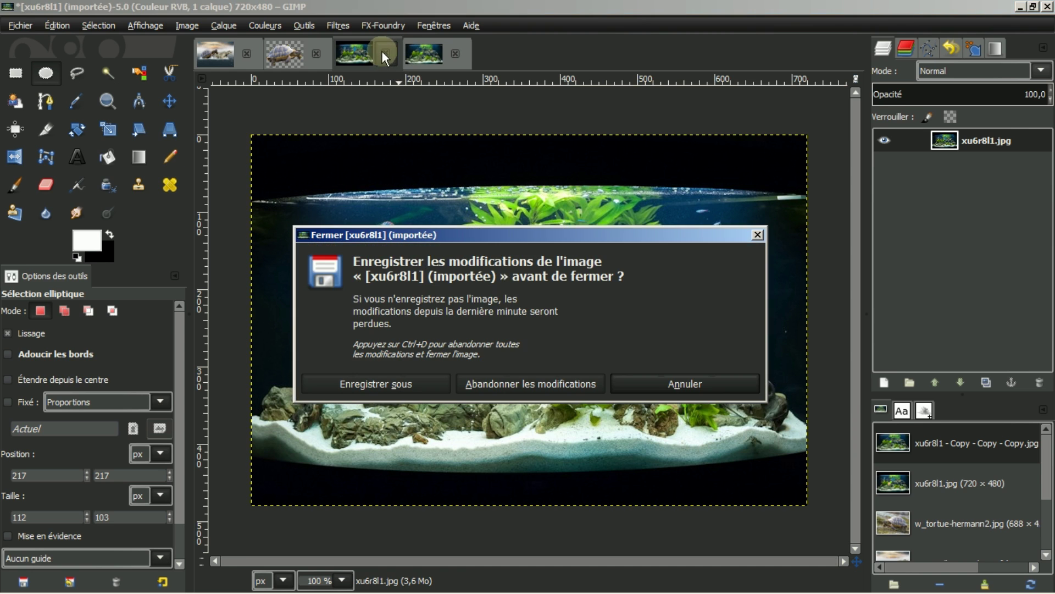
click(526, 384)
click(292, 52)
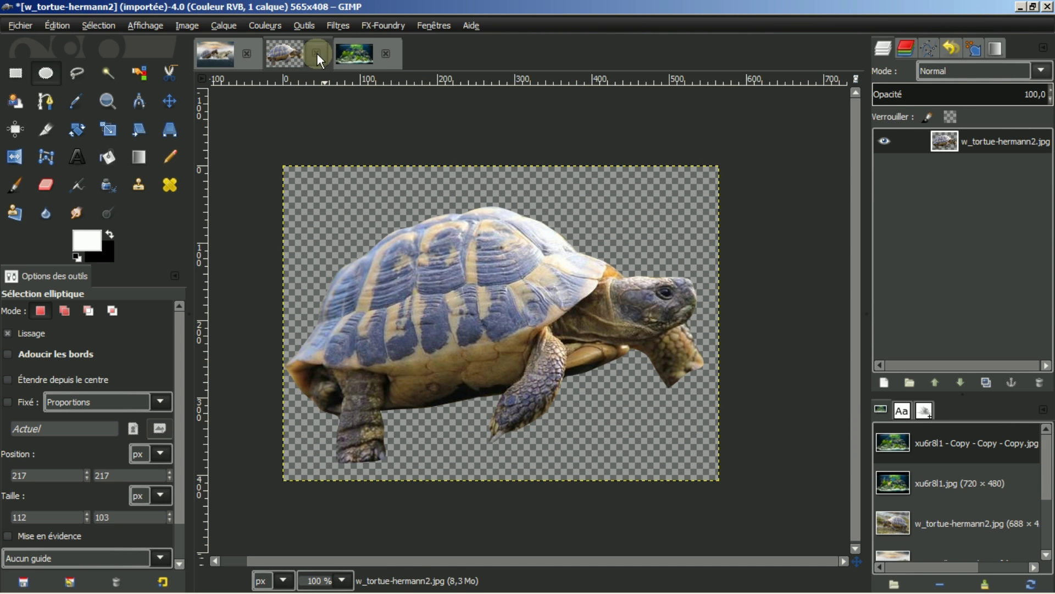
click(317, 53)
click(521, 398)
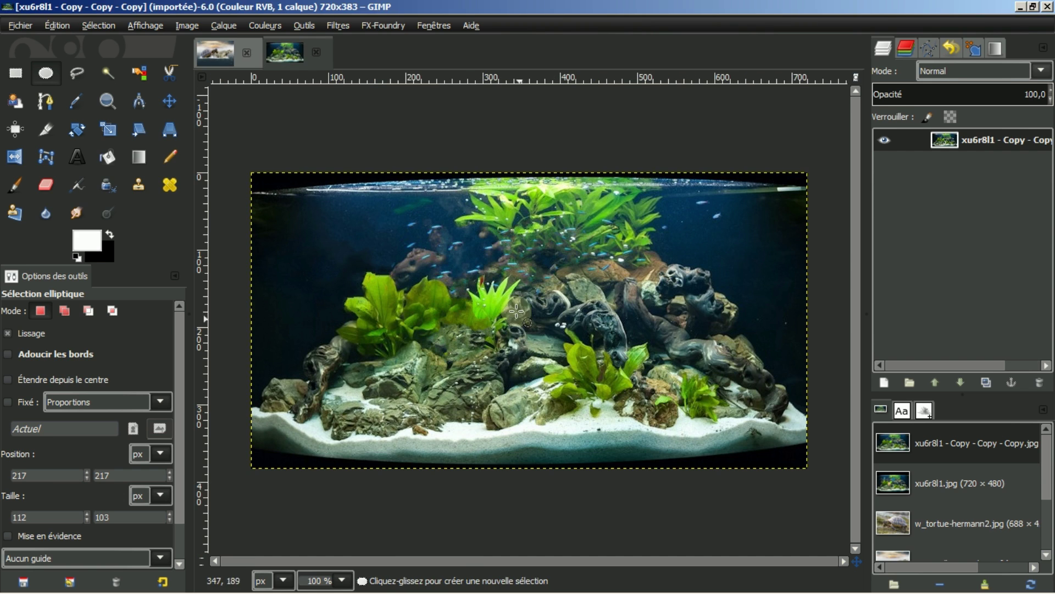
- Copy the fish-free aquarium image and paste it into projet allegorie 1bis.xcf as a new layer above Calque #1
click(61, 24)
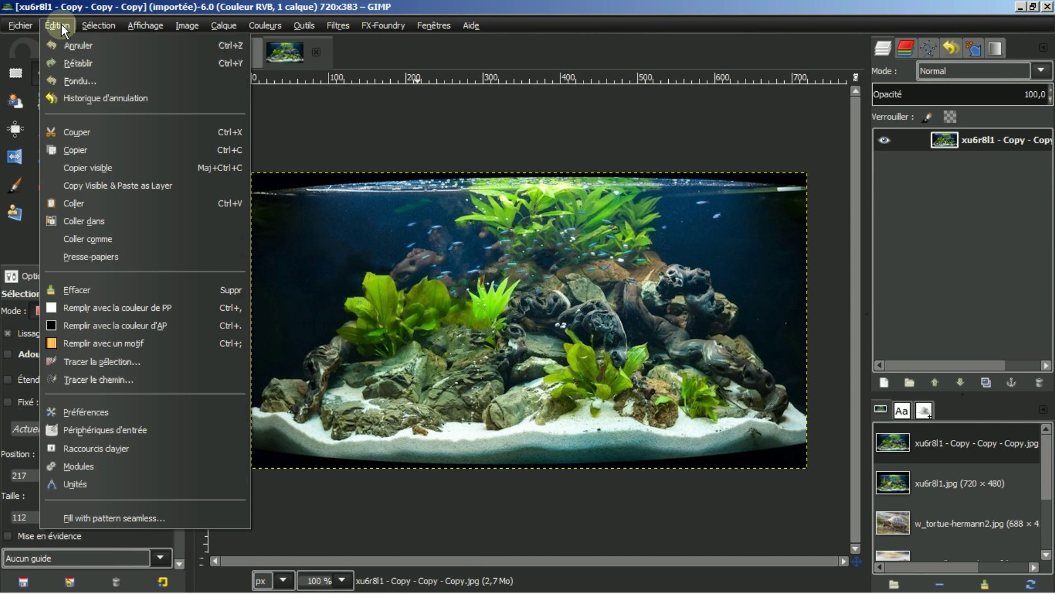
click(76, 150)
click(215, 52)
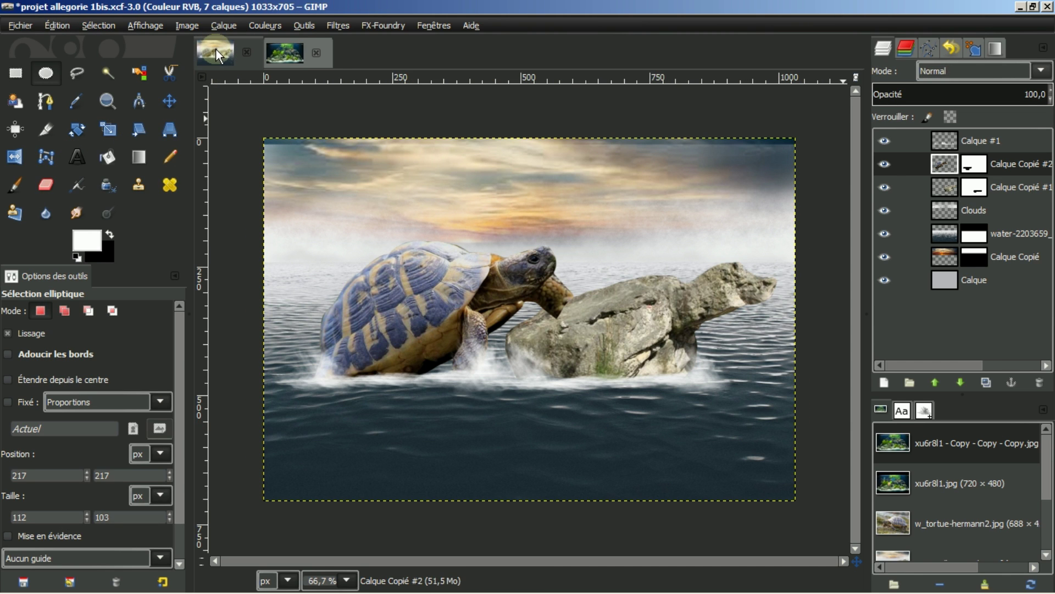
click(982, 146)
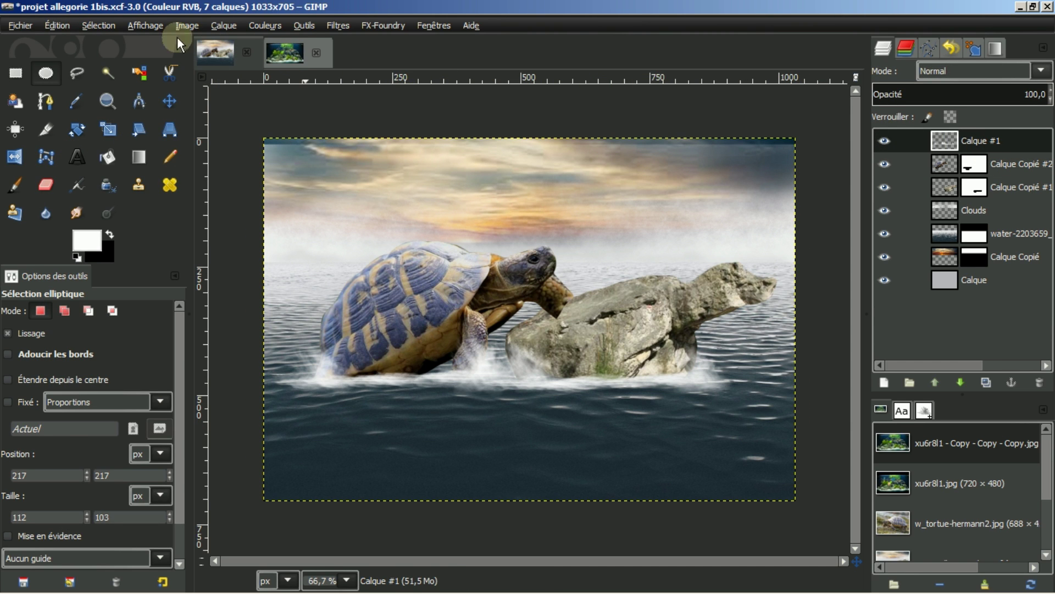
click(57, 26)
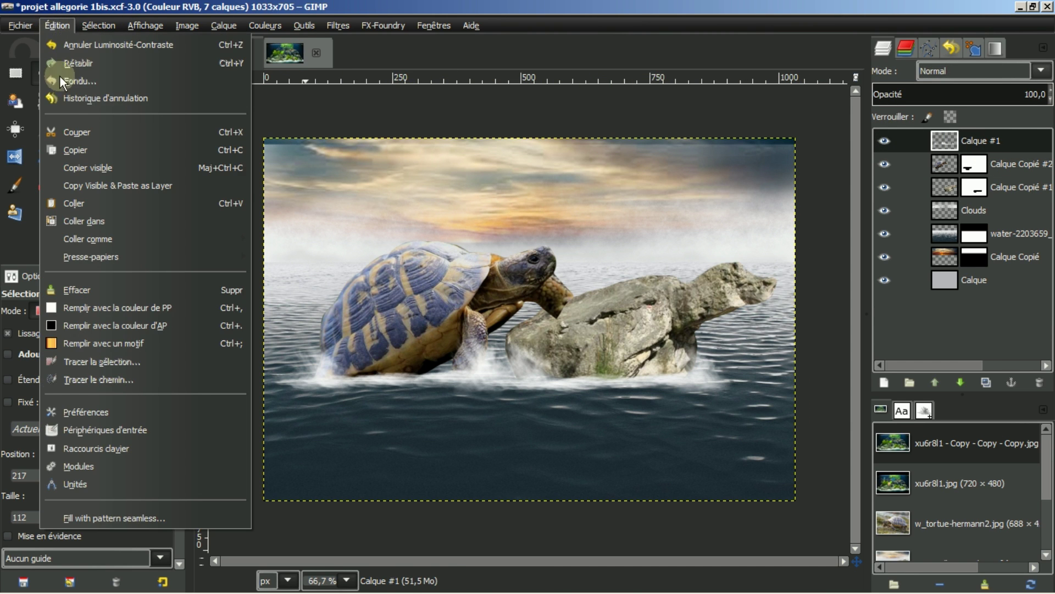
click(69, 202)
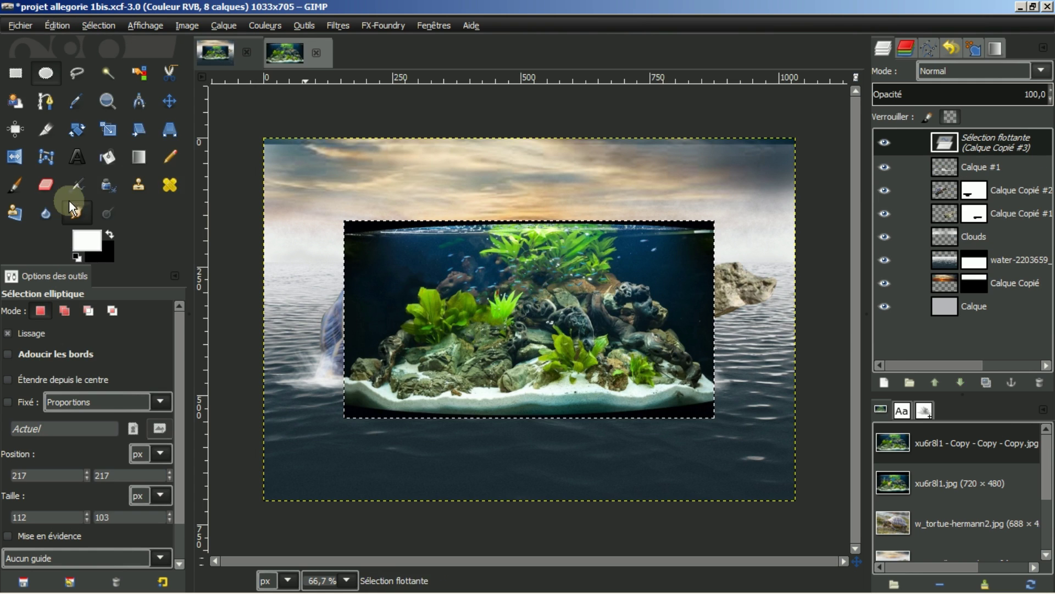
click(883, 383)
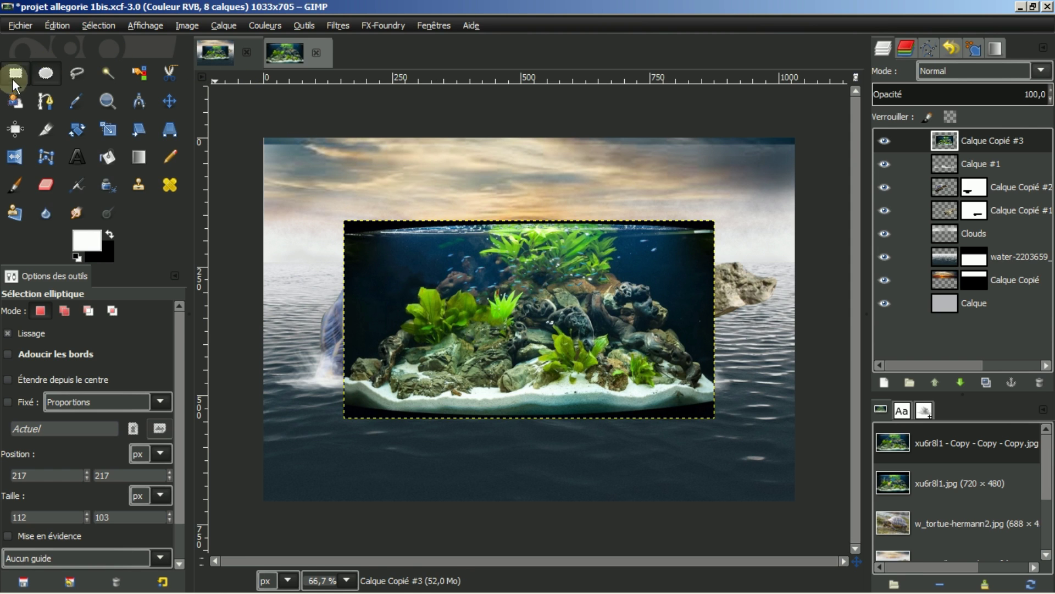
- Move the aquarium layer down to the canvas's lower edge and scale it to 1037 × 383 px across the full width
click(169, 100)
drag(553, 332, 565, 415)
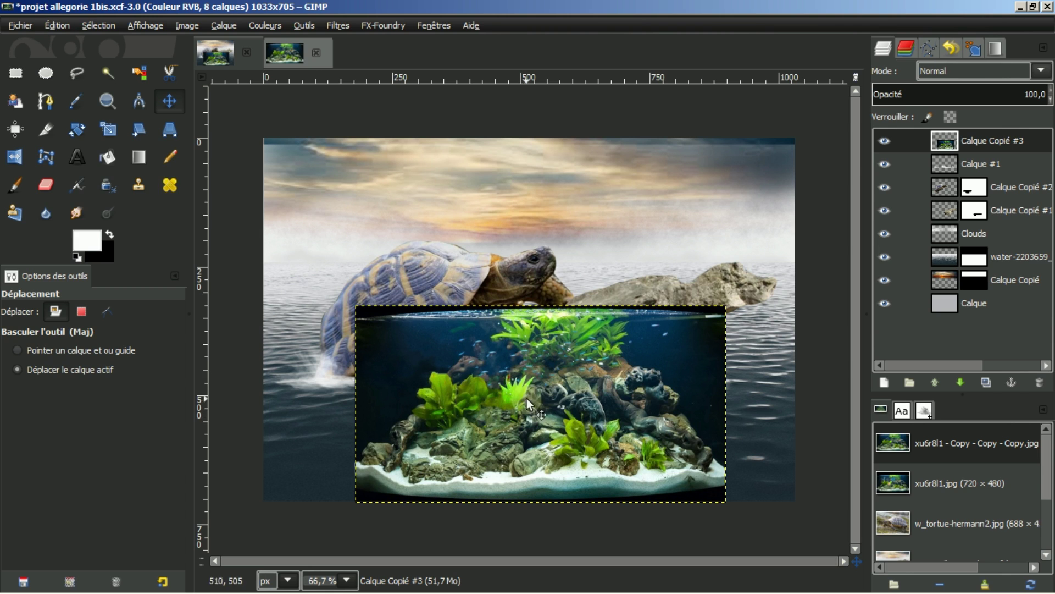
click(107, 129)
click(470, 408)
drag(354, 404, 264, 411)
drag(728, 407, 797, 419)
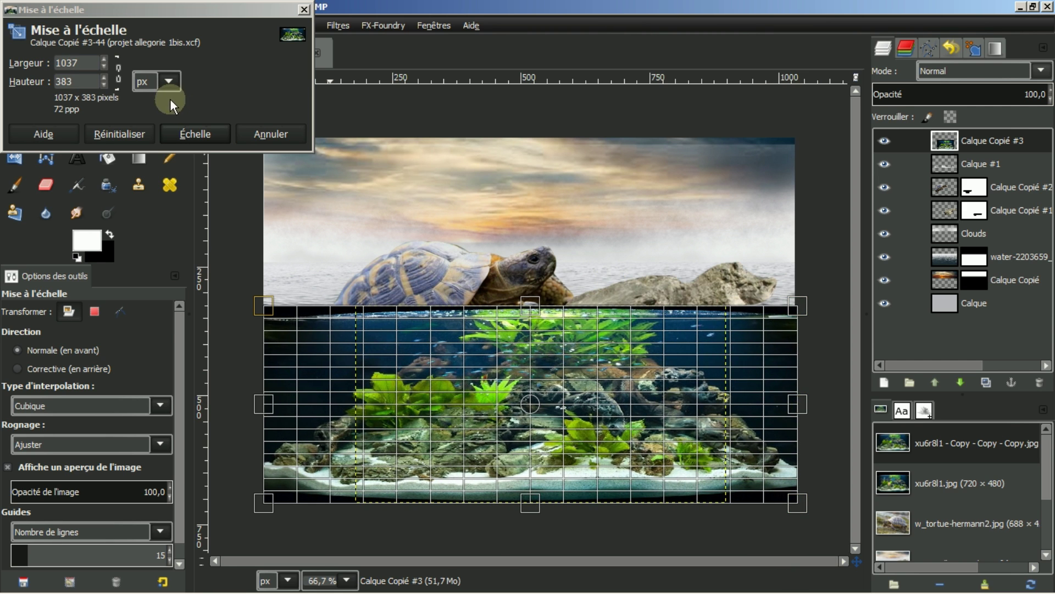
click(190, 134)
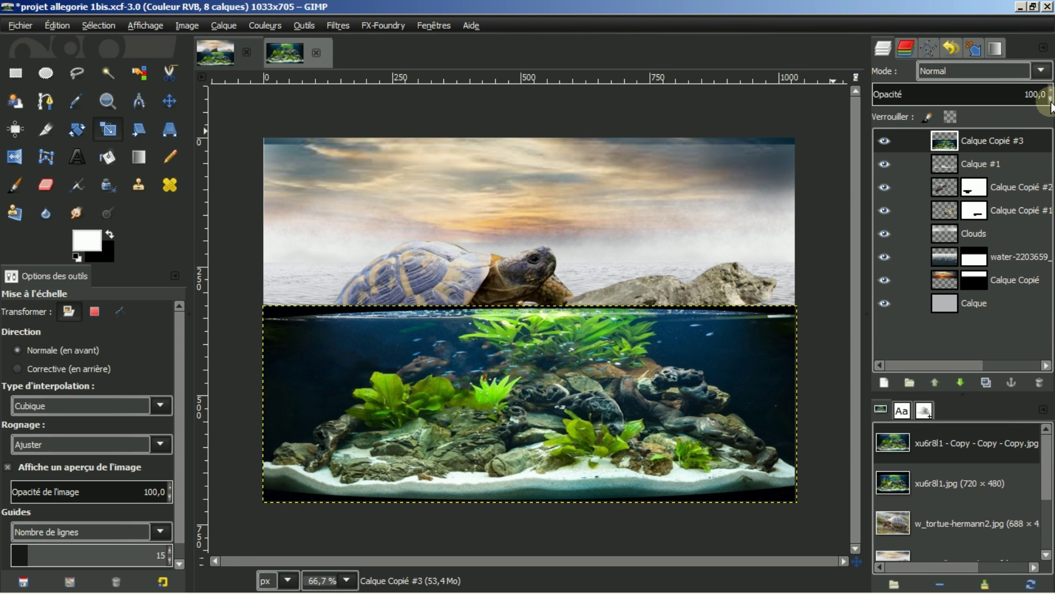
- Lower the aquarium layer's opacity to 45 and scale it to 1037 × 242 px so it starts below the turtle and rock
scroll(1050, 101, down, 20)
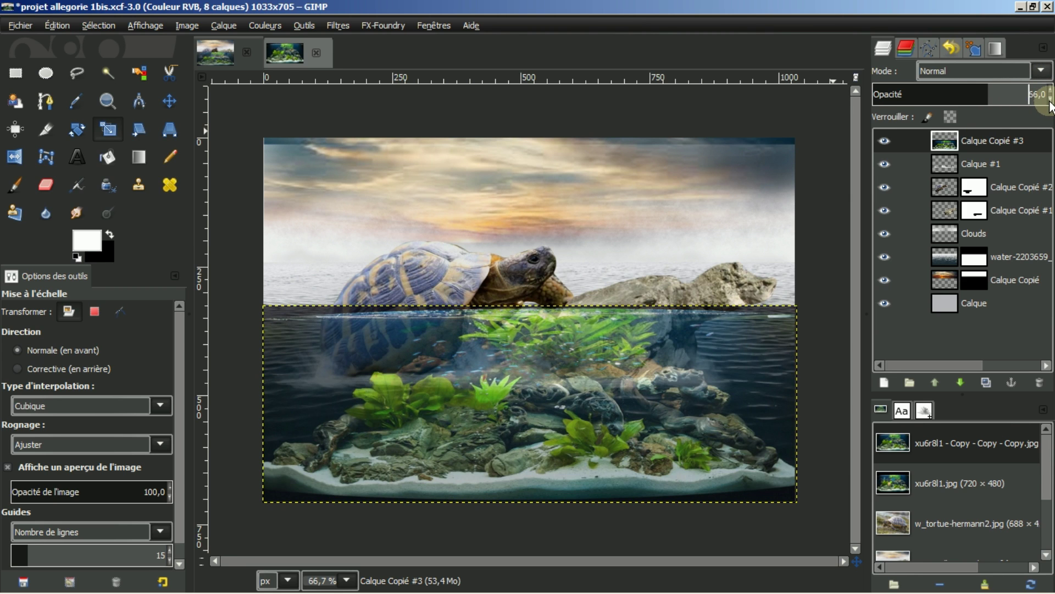
scroll(1050, 102, down, 5)
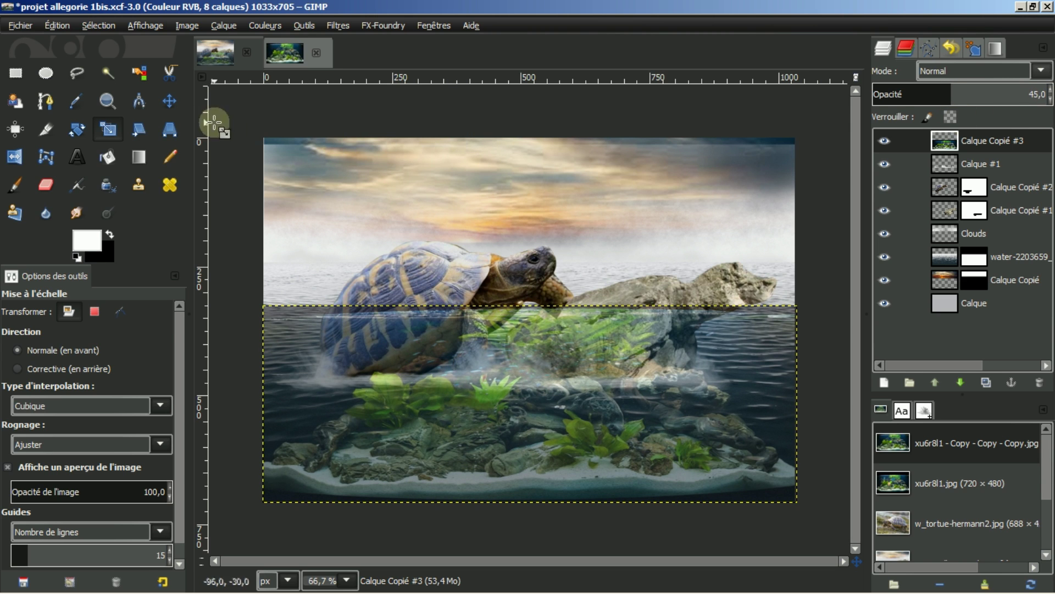
click(452, 376)
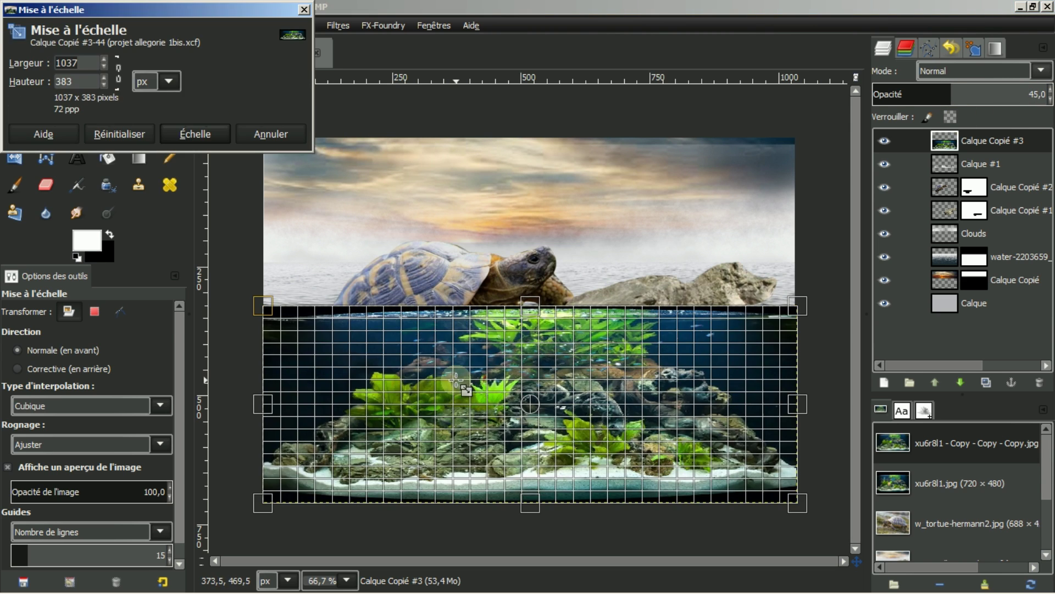
drag(530, 311, 531, 337)
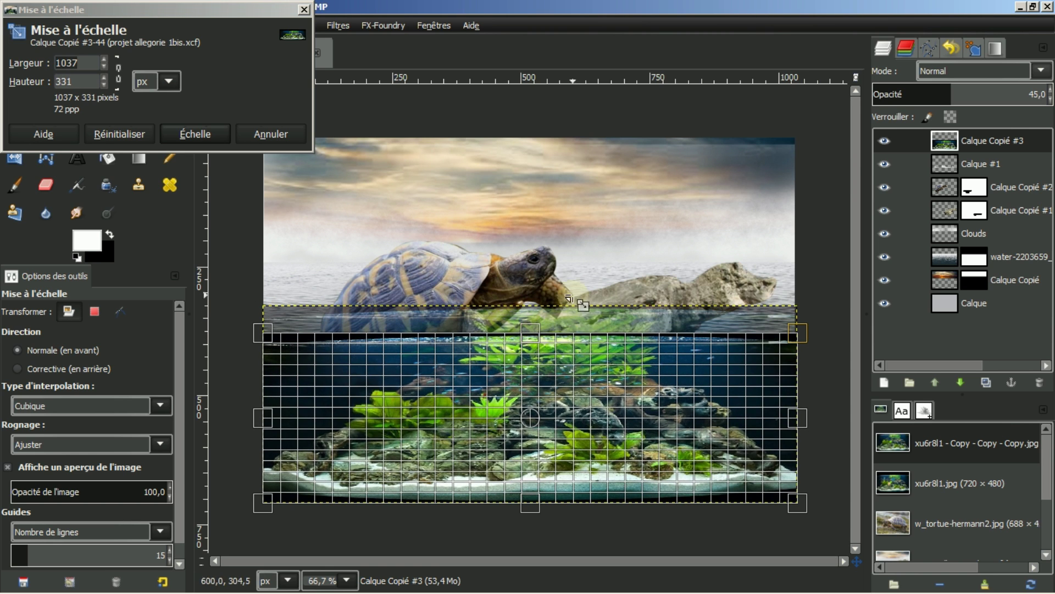
click(883, 142)
drag(530, 332, 535, 385)
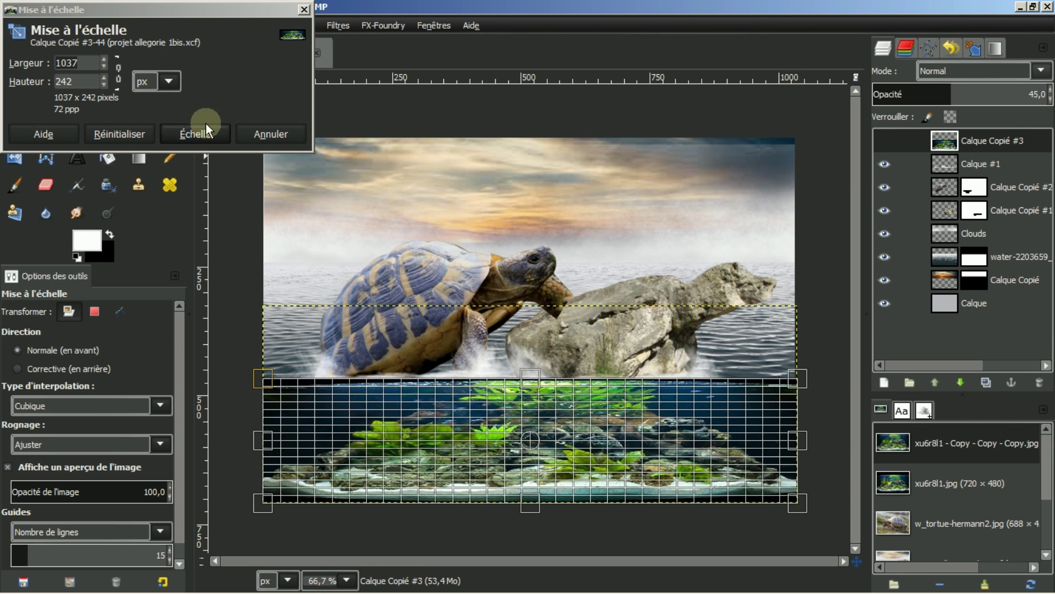
click(189, 135)
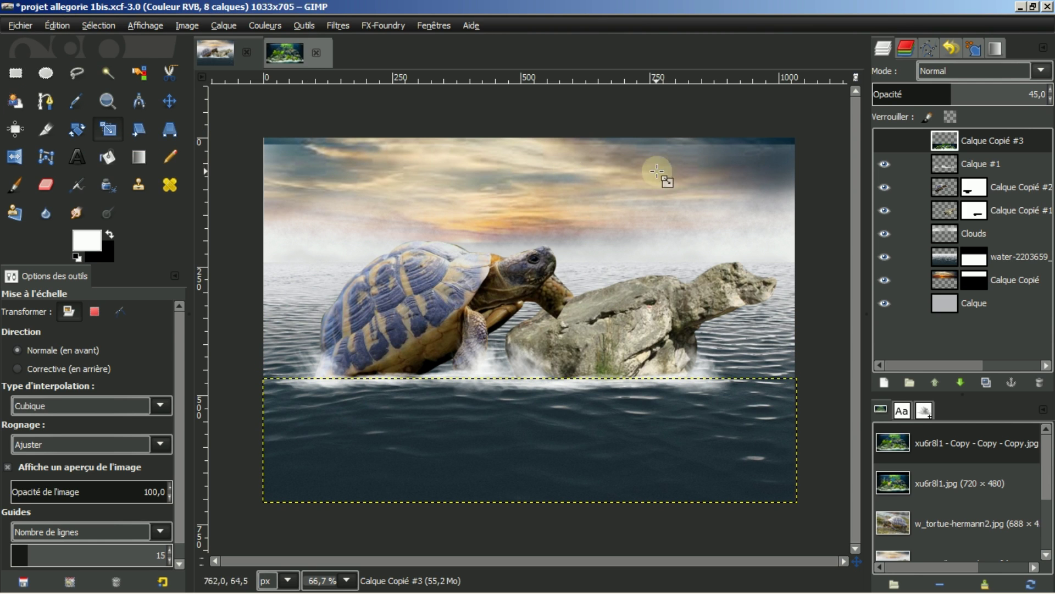
click(883, 140)
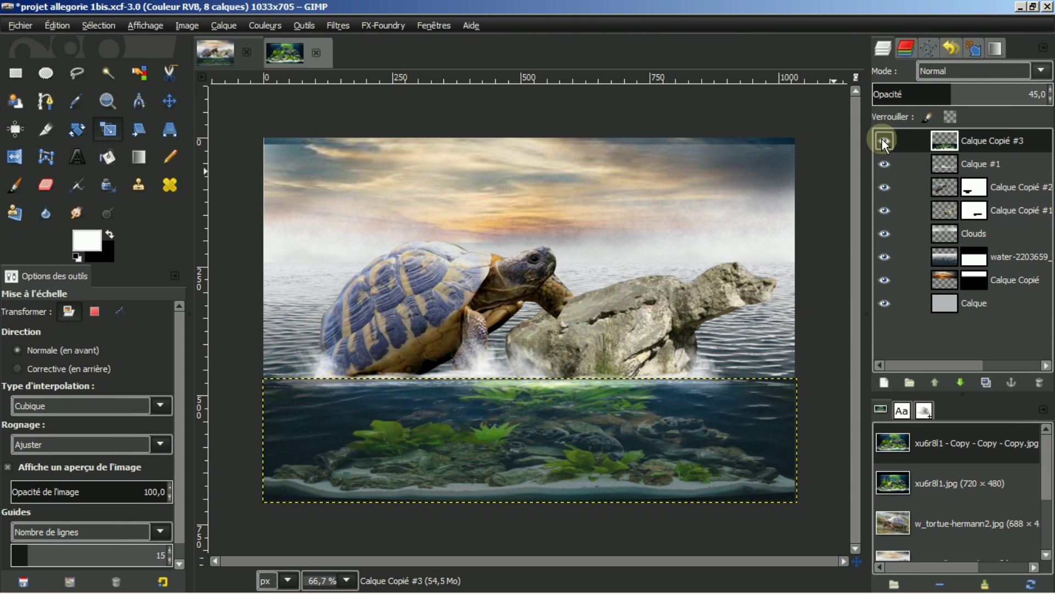
- Fit the layer Calque Copié #3 to the image dimensions and set its opacity to 23
right_click(995, 140)
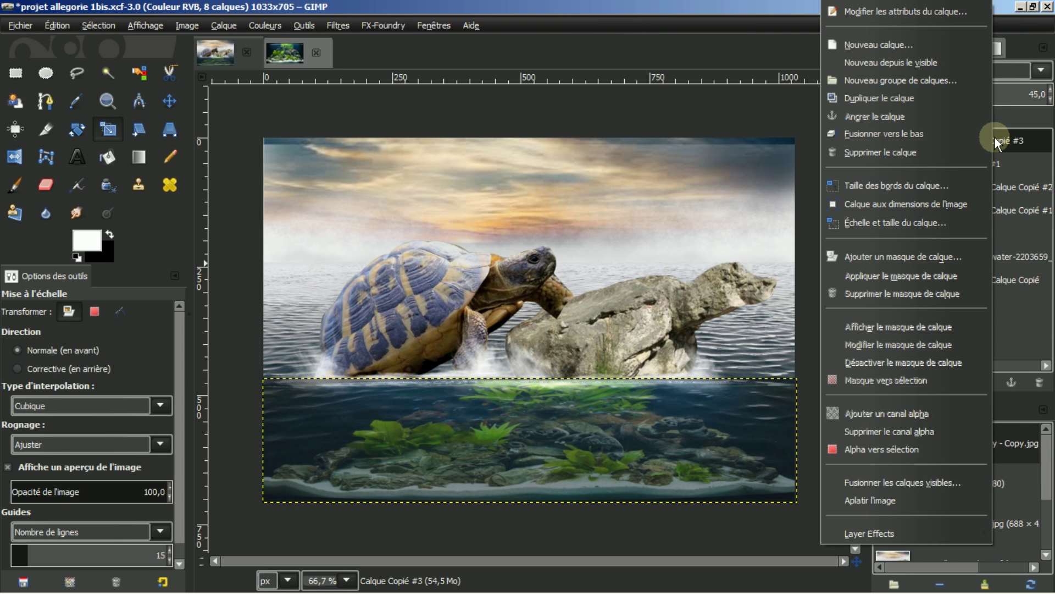
click(911, 203)
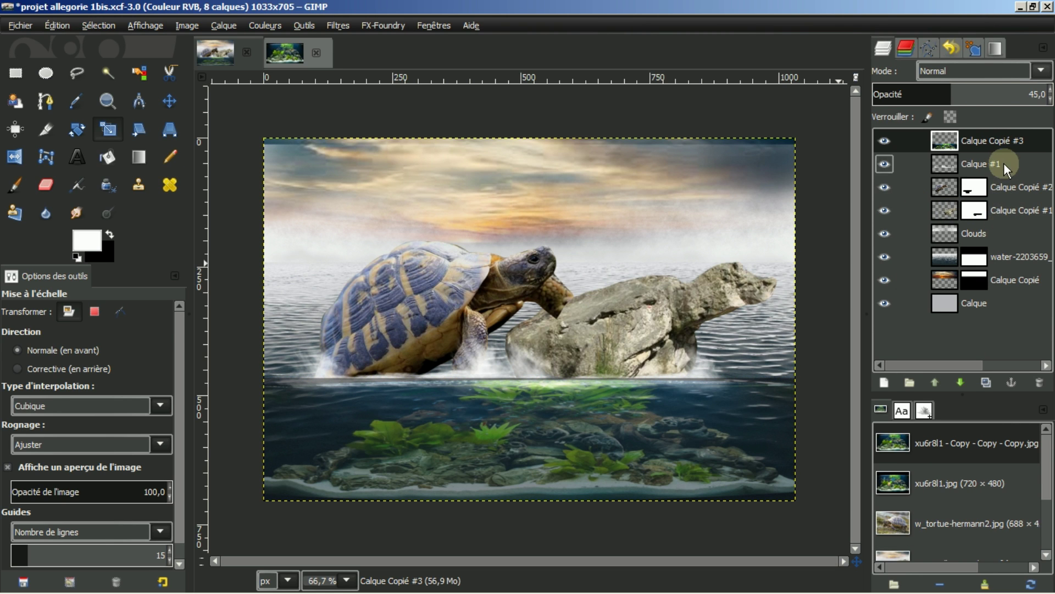
click(1049, 105)
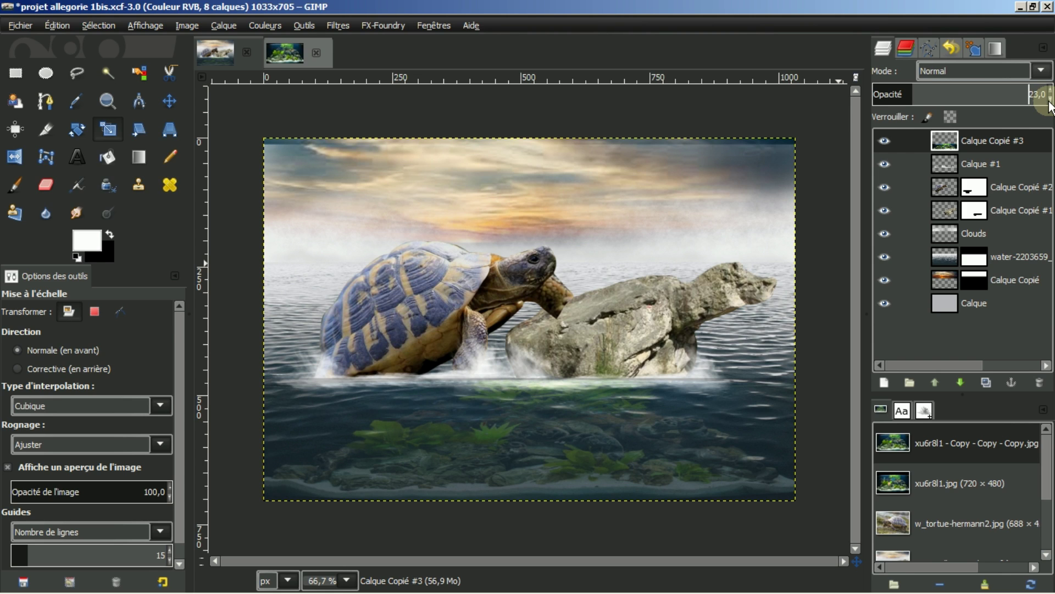
click(1046, 107)
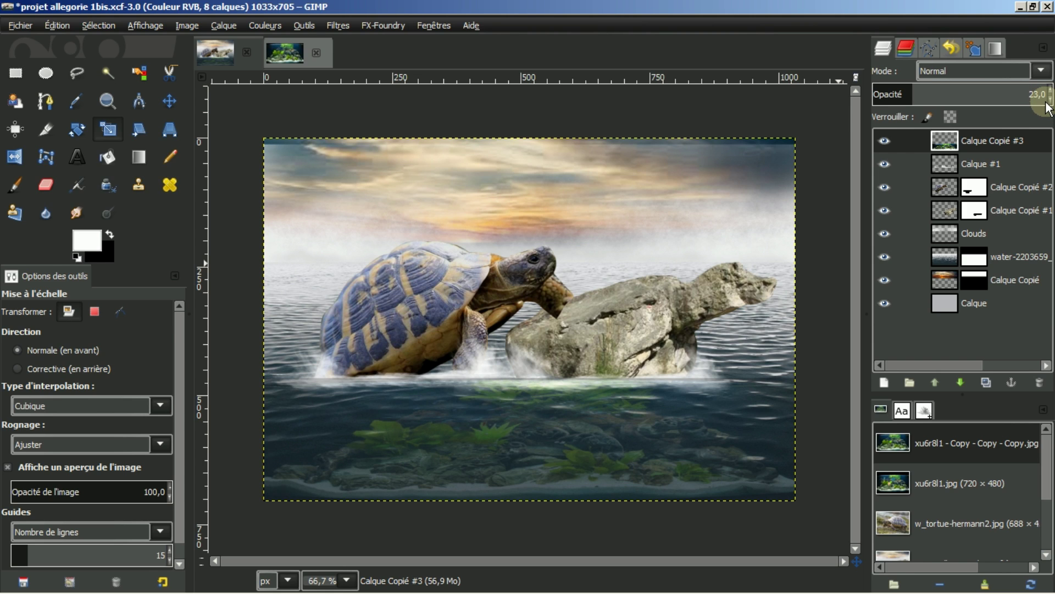
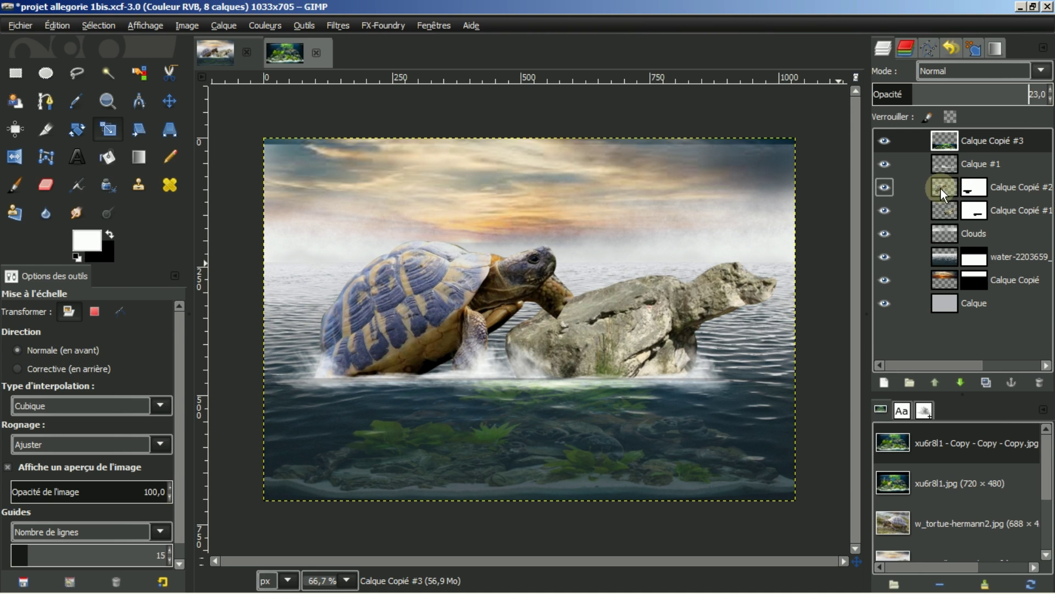
- On the image of layer Calque Copié #2, make a 456 × 137 px rectangular selection at 27, 459 just below the turtle's waterline
click(940, 187)
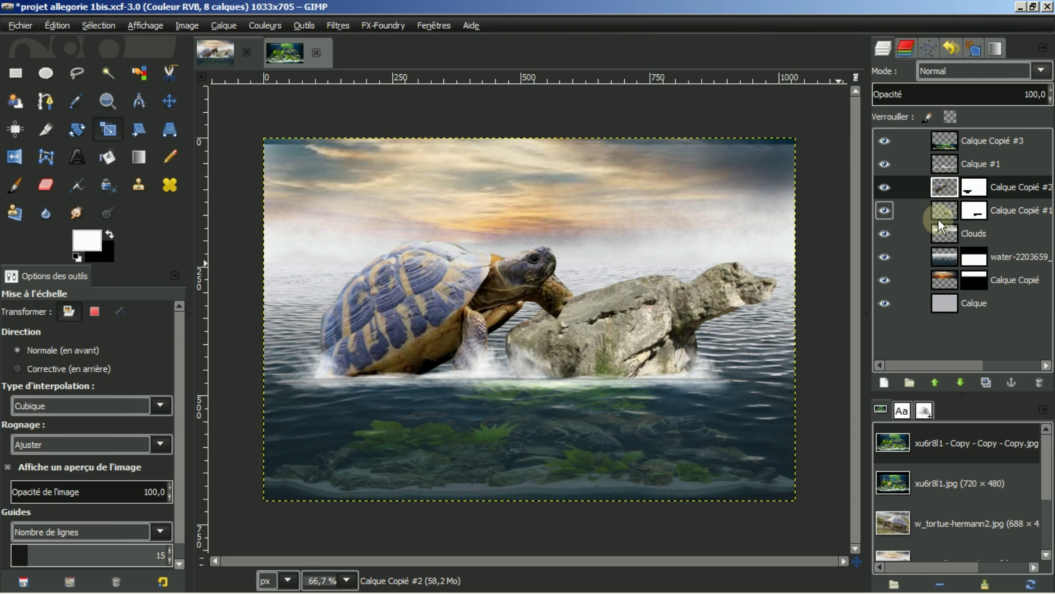
click(971, 187)
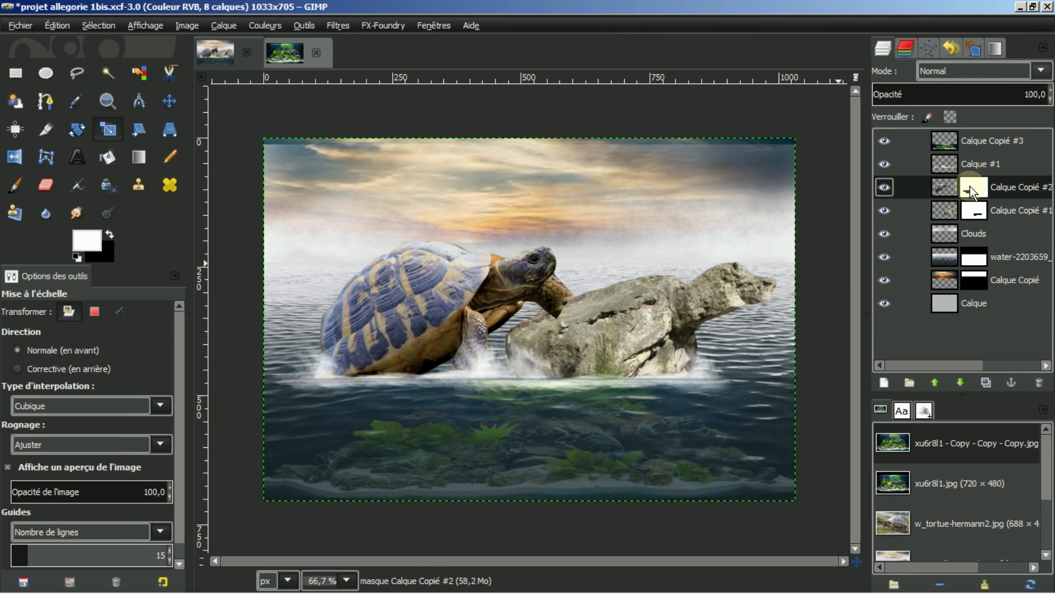
click(939, 186)
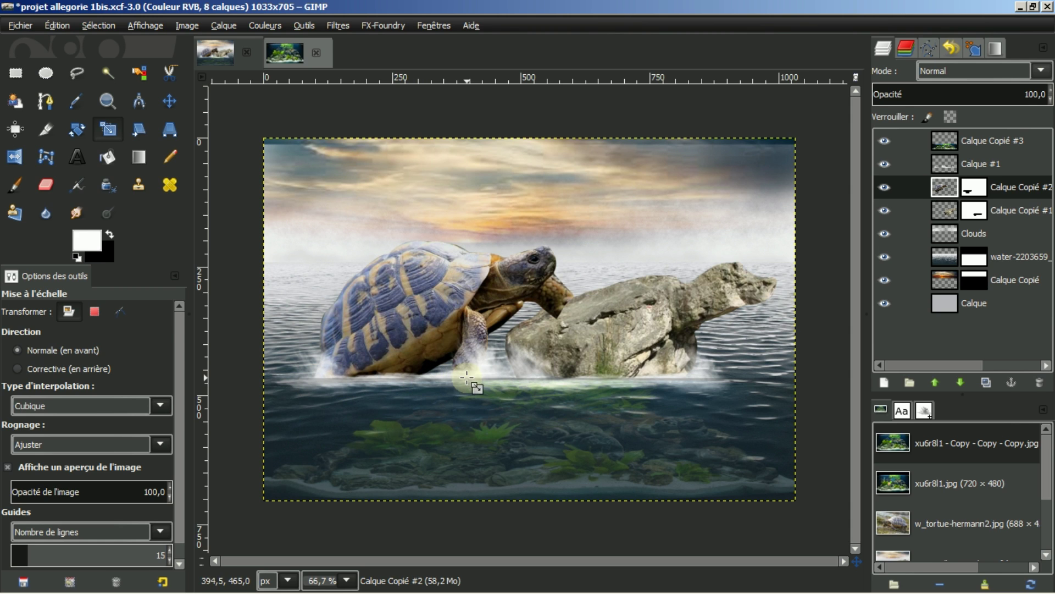
click(16, 73)
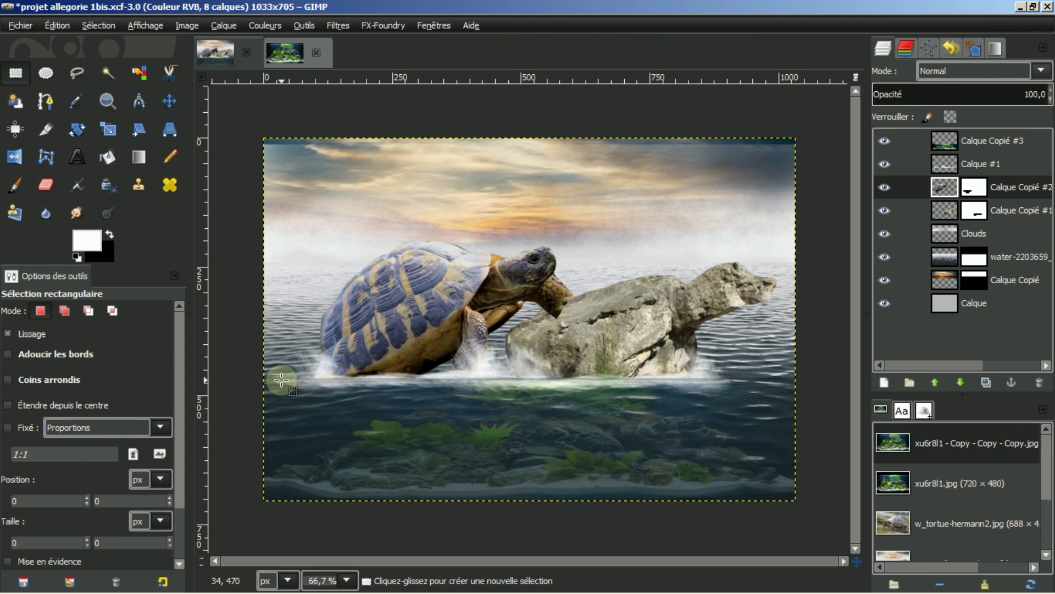
drag(278, 376, 512, 443)
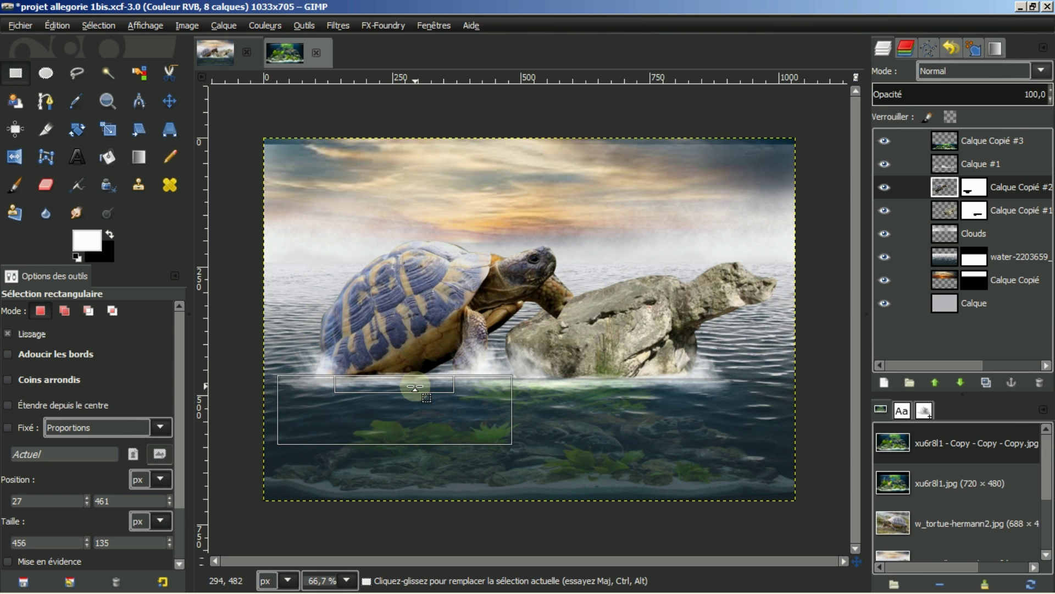
drag(415, 388, 414, 386)
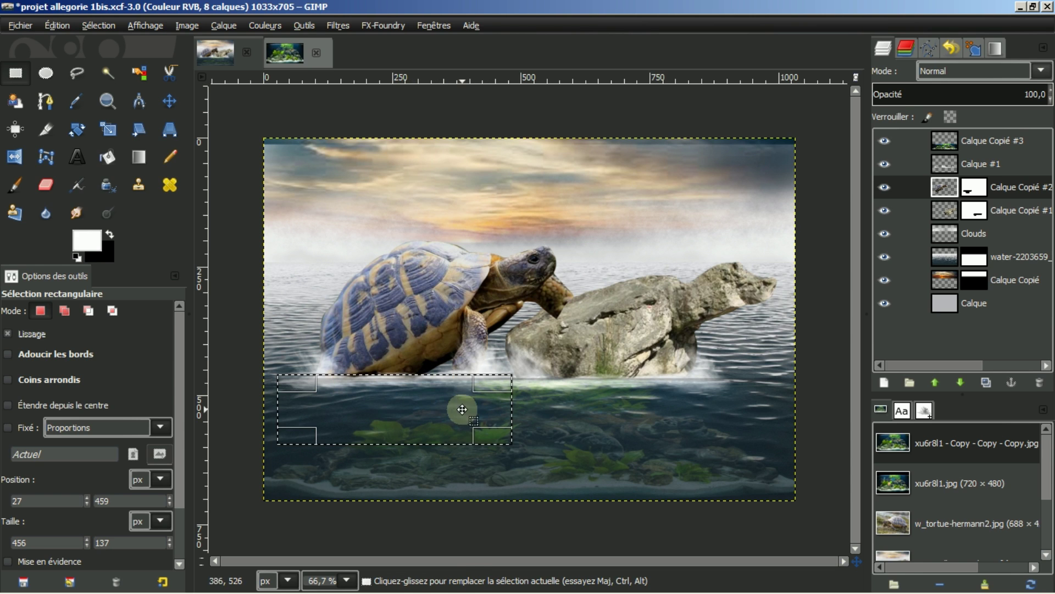
click(407, 417)
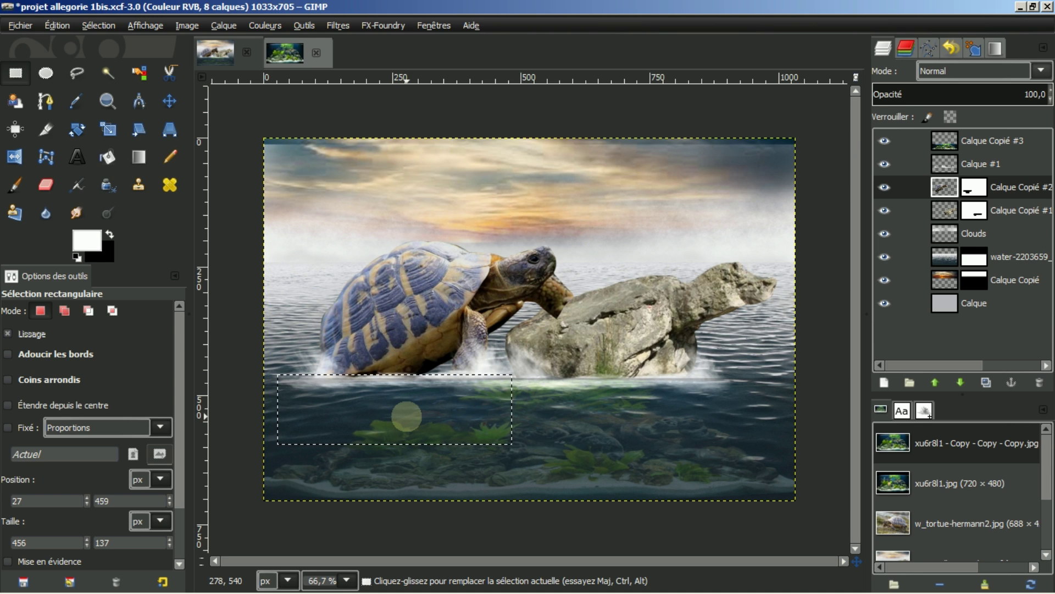
- Copy the selected lower part of the turtle and paste it as a new layer
key(ctrl)
key(ctrl+c)
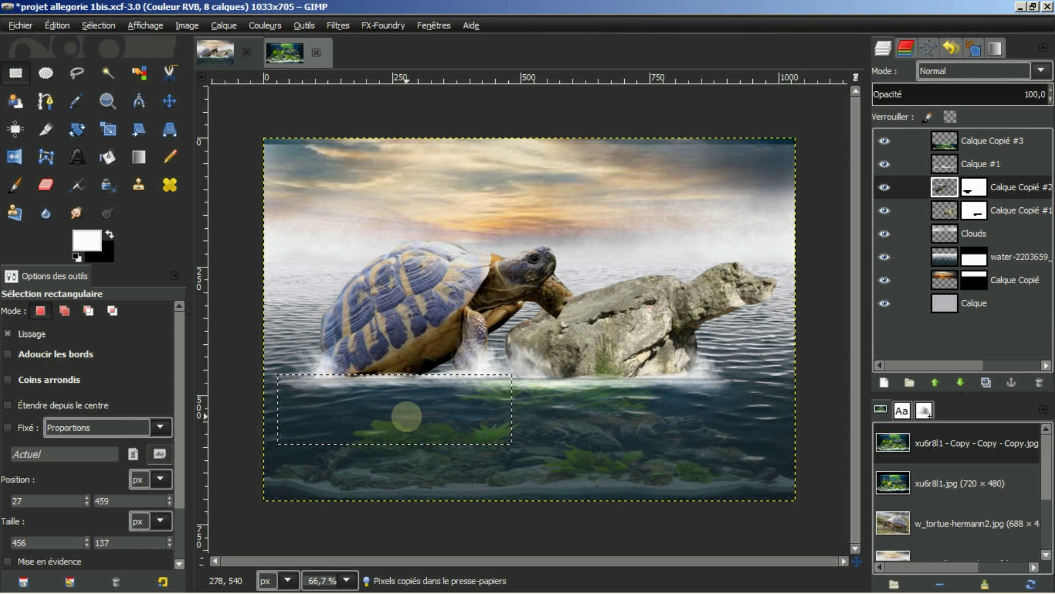
key(ctrl+v)
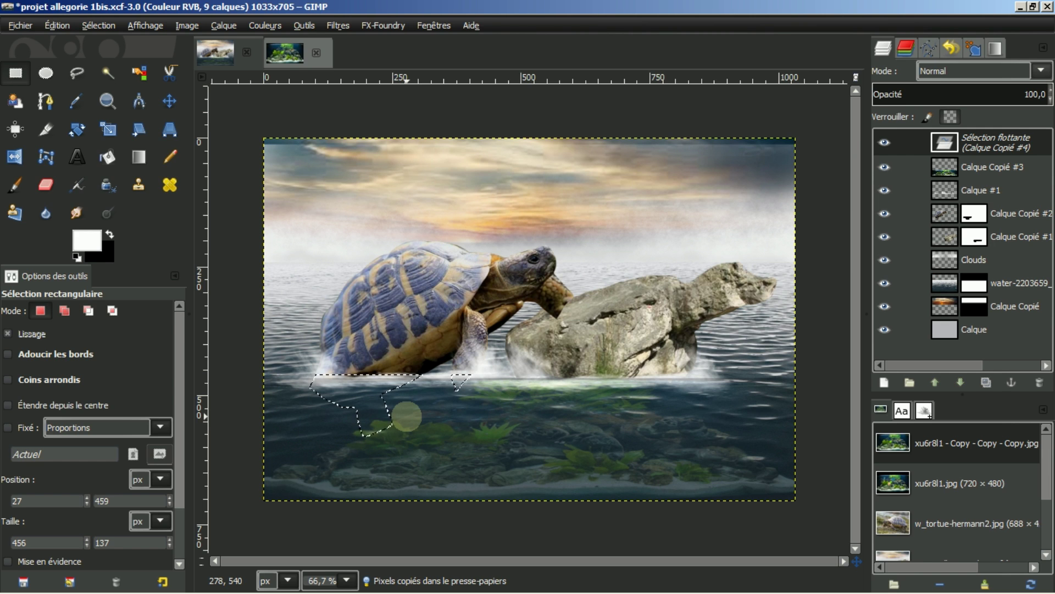
click(884, 382)
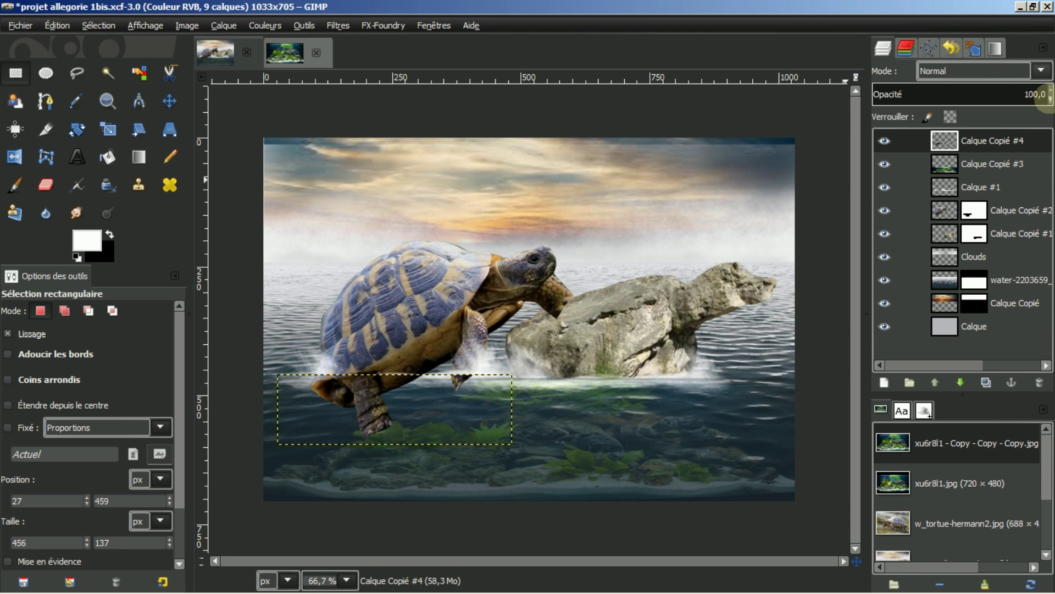
- Lower the pasted turtle-leg layer's opacity to 54 and fit the layer to the image dimensions
scroll(1043, 98, down, 20)
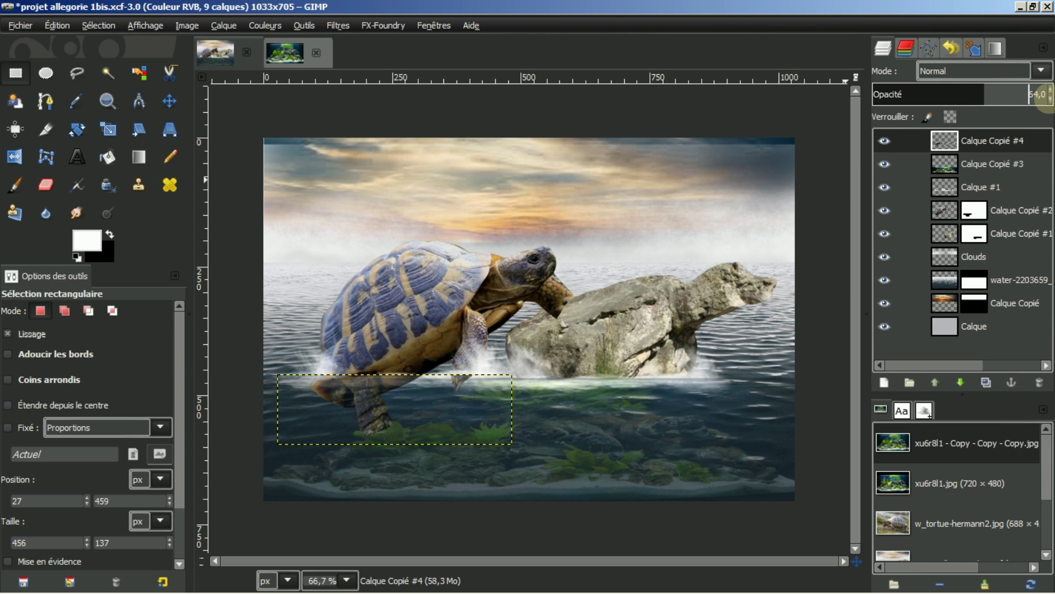
scroll(1044, 100, up, 2)
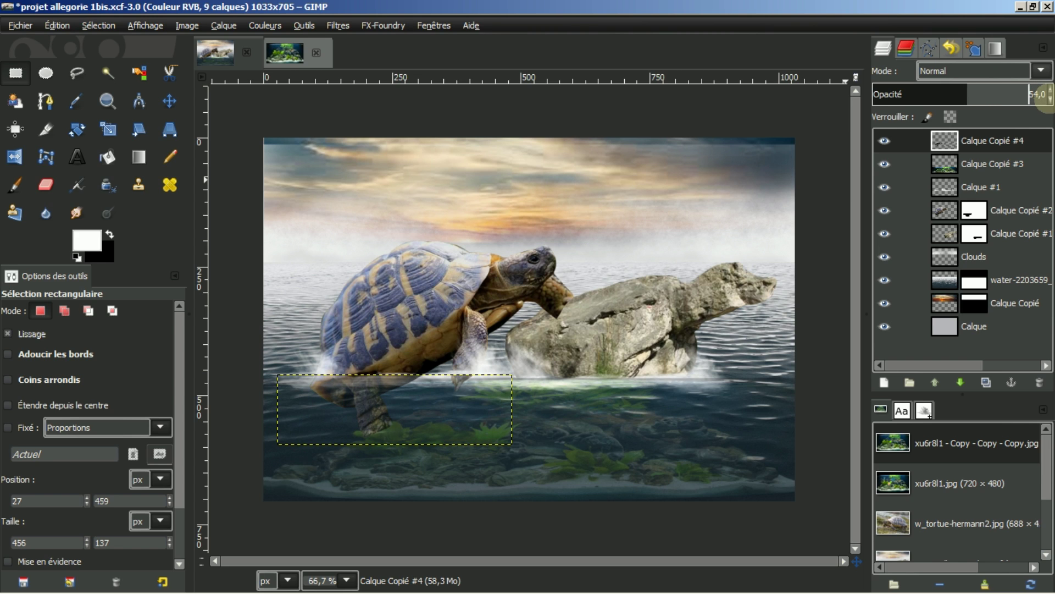
right_click(981, 141)
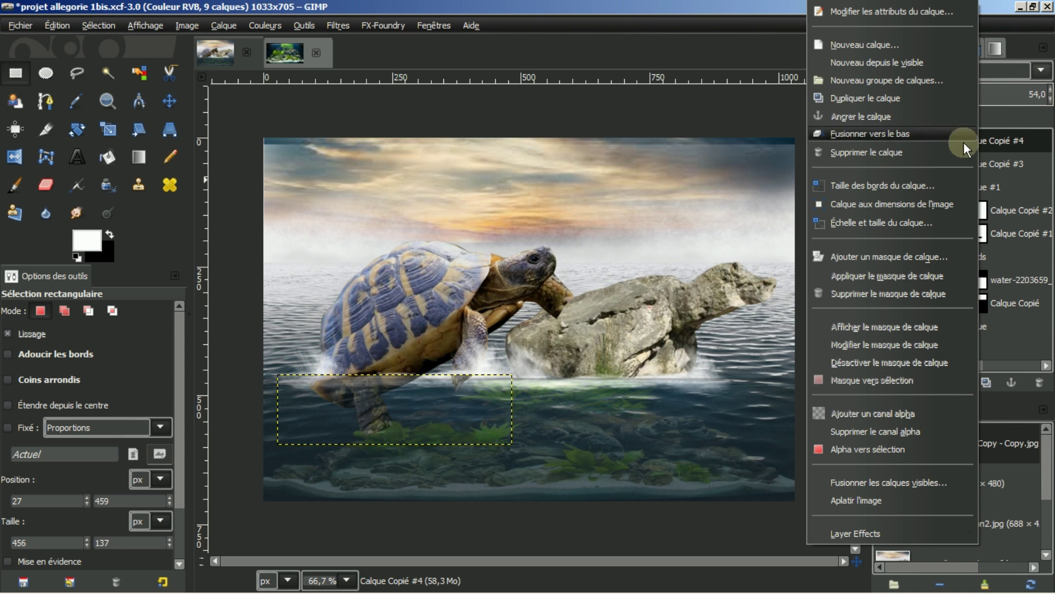
click(890, 203)
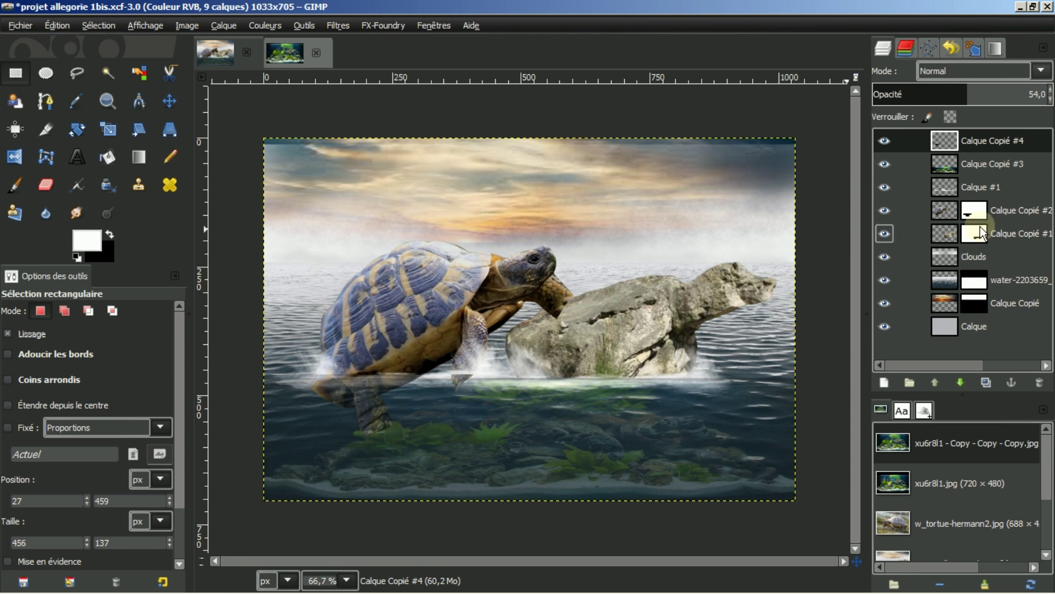
- Move the turtle-leg layer down two positions to sit below Calque #1 and raise its opacity to 84
click(959, 380)
click(958, 378)
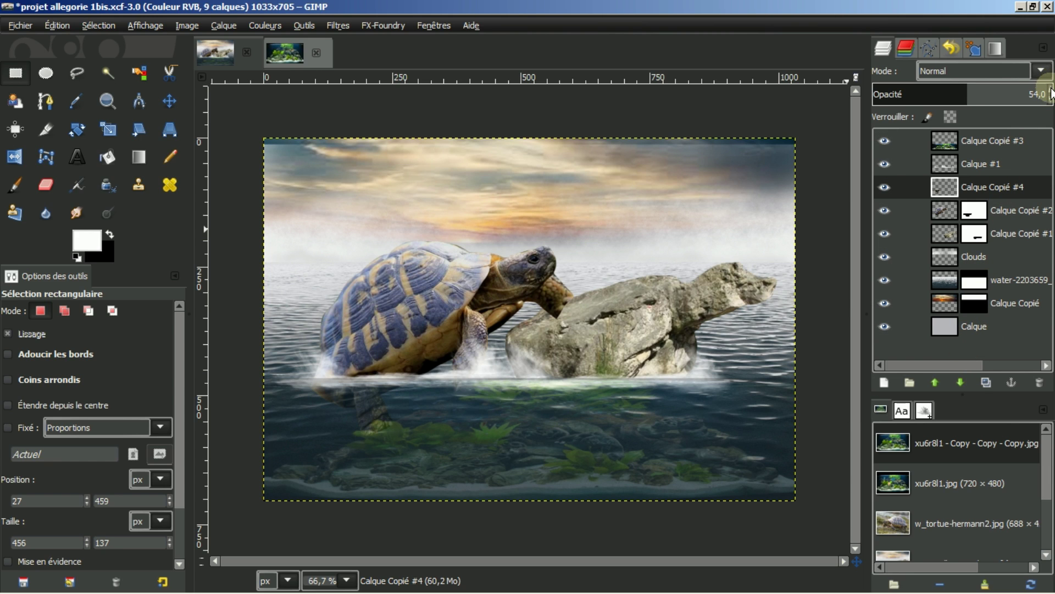
scroll(1050, 94, up, 20)
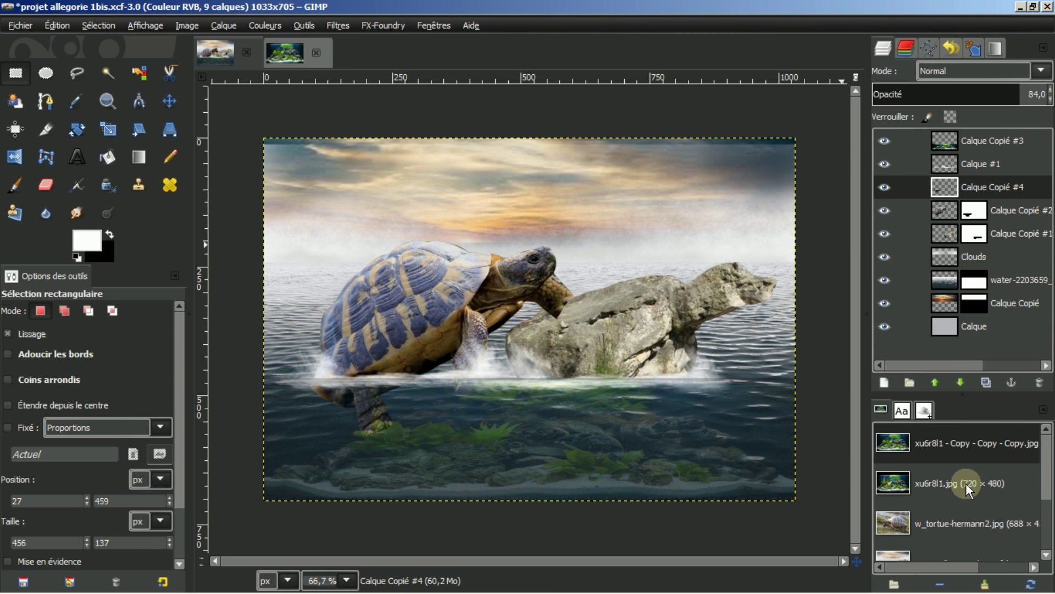
- Open the image 1469-9-jeux-d-exterieur-pour-vos-lutins.jpg and flip the whole image horizontally
scroll(965, 482, down, 3)
double_click(912, 531)
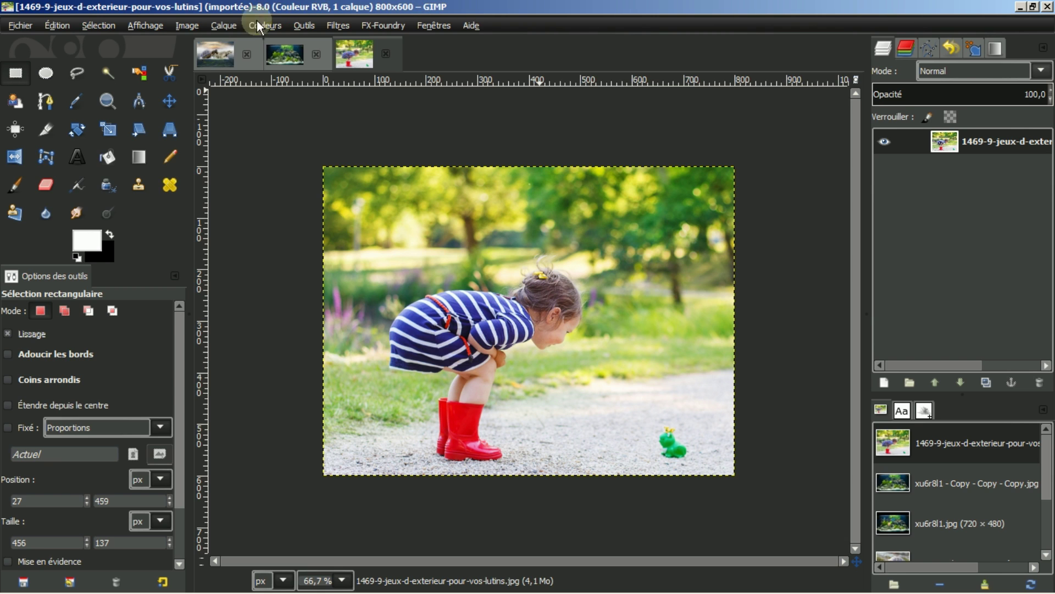
click(183, 25)
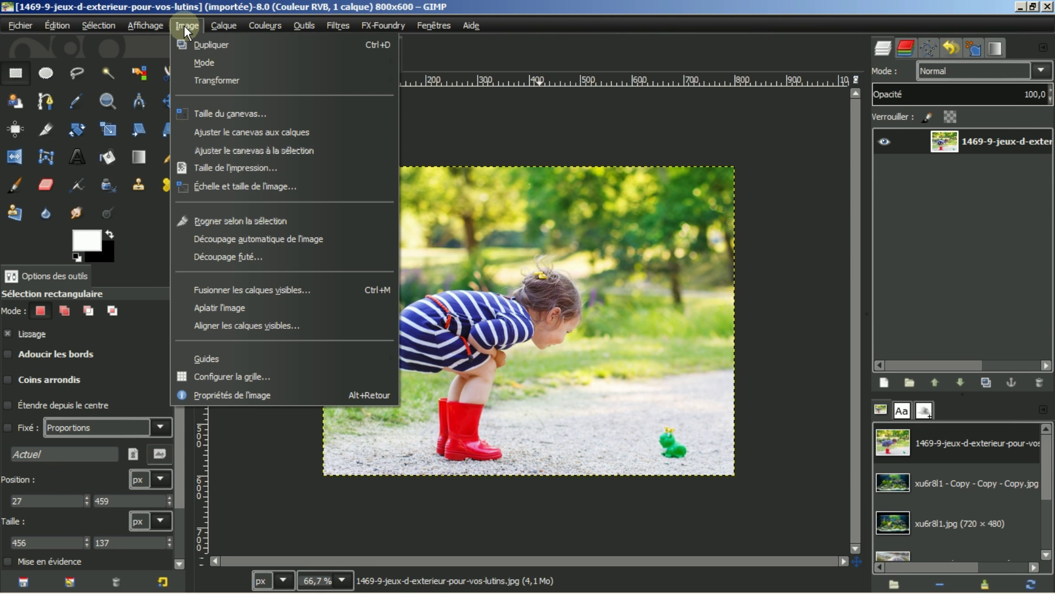
mouse_move(203, 85)
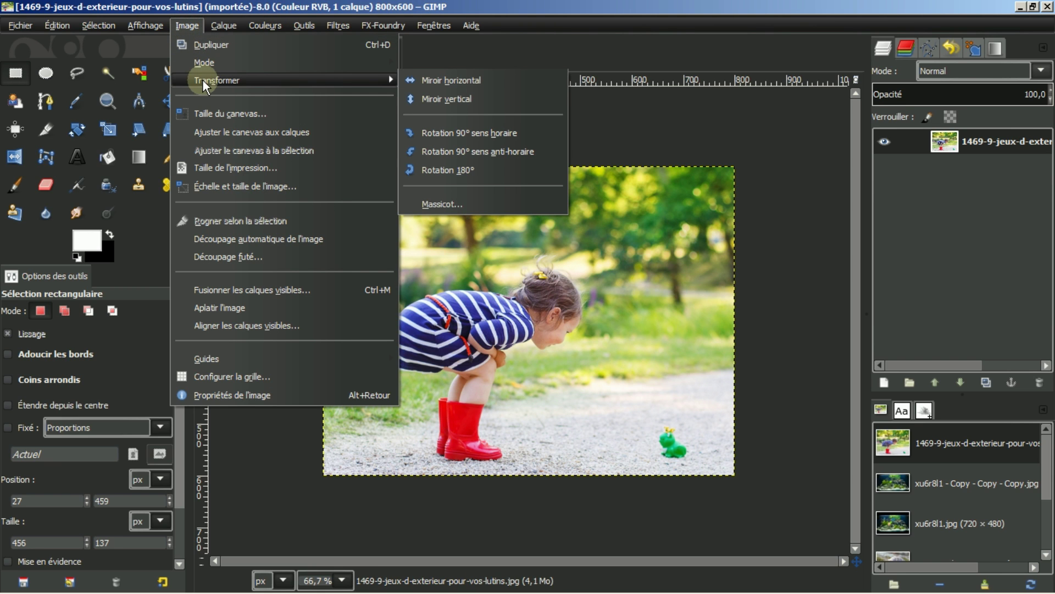
click(451, 83)
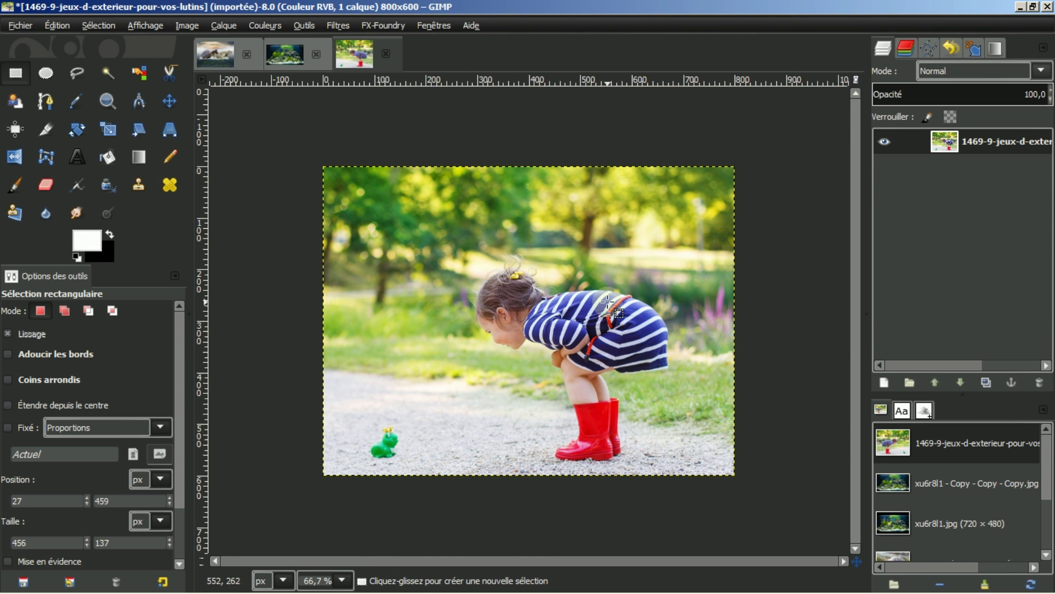
- Import the path enfant.svg into the child image and convert it to a selection
click(928, 46)
right_click(944, 104)
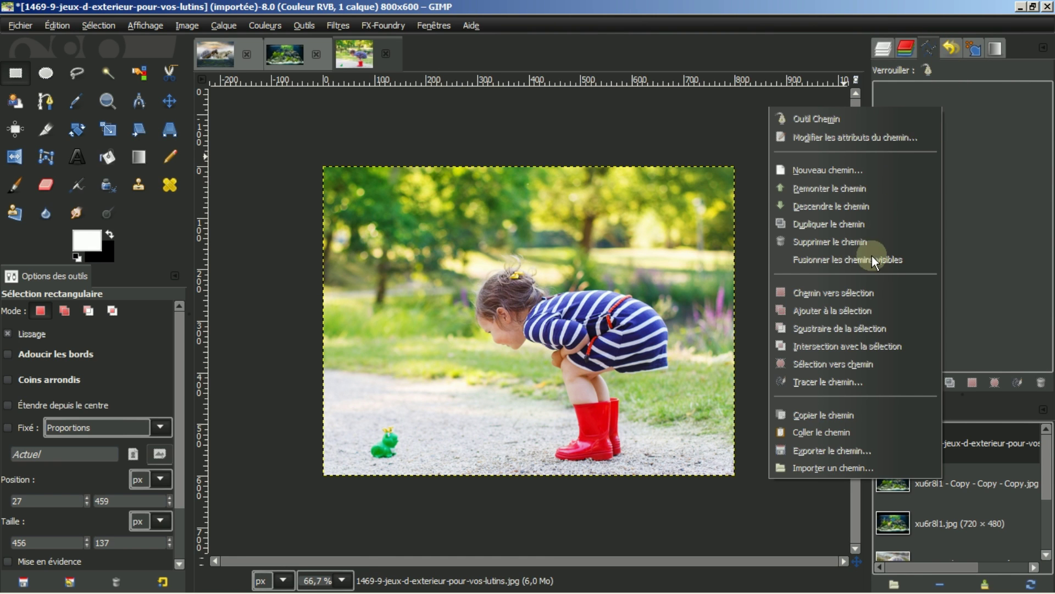
click(847, 467)
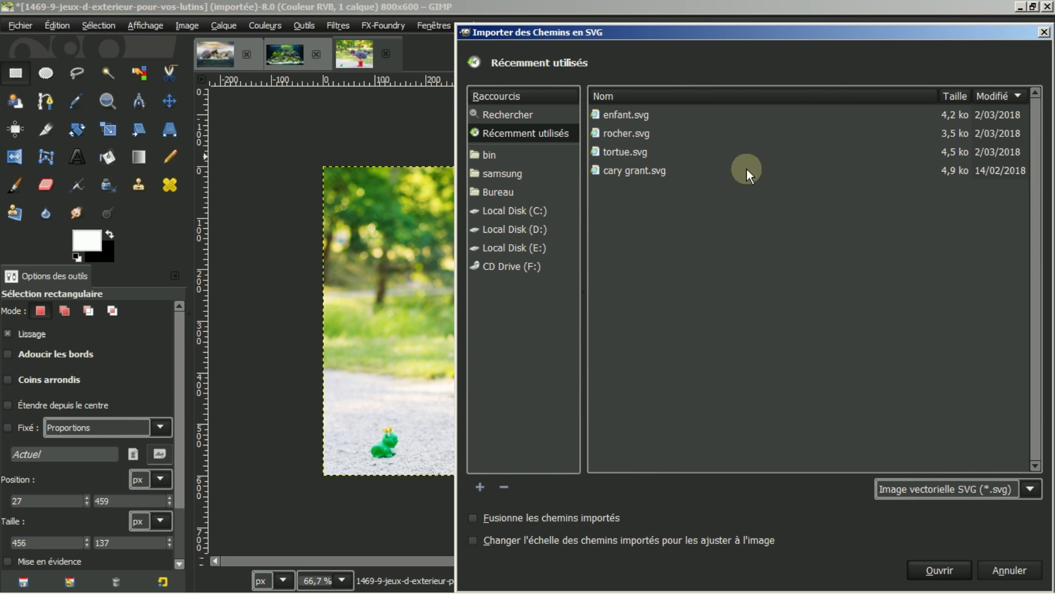
click(645, 113)
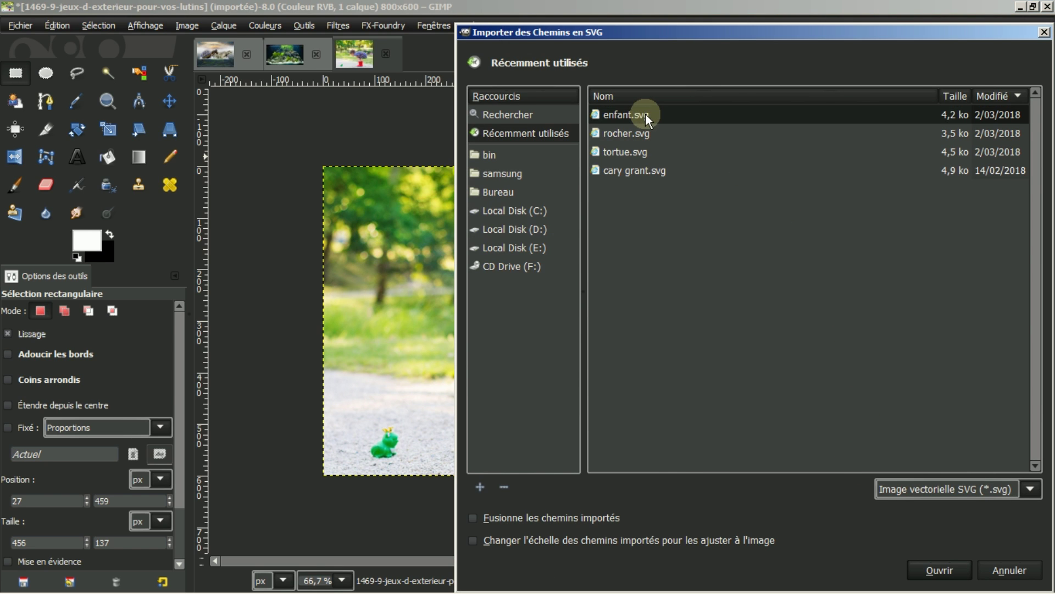
click(950, 568)
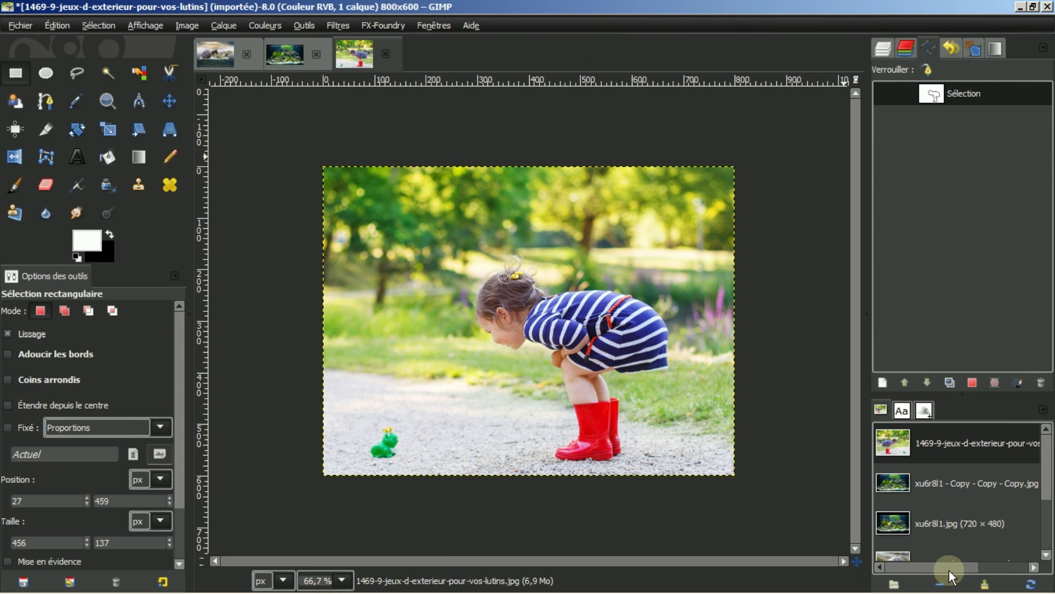
click(973, 381)
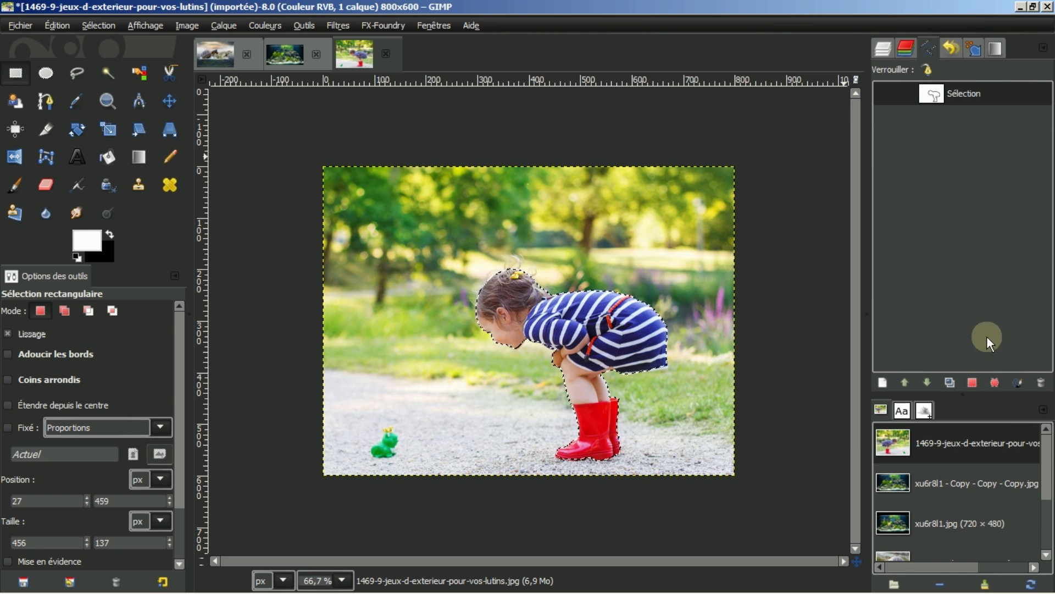
- Add an alpha channel to the child layer, invert the selection and delete the background around the child
click(882, 48)
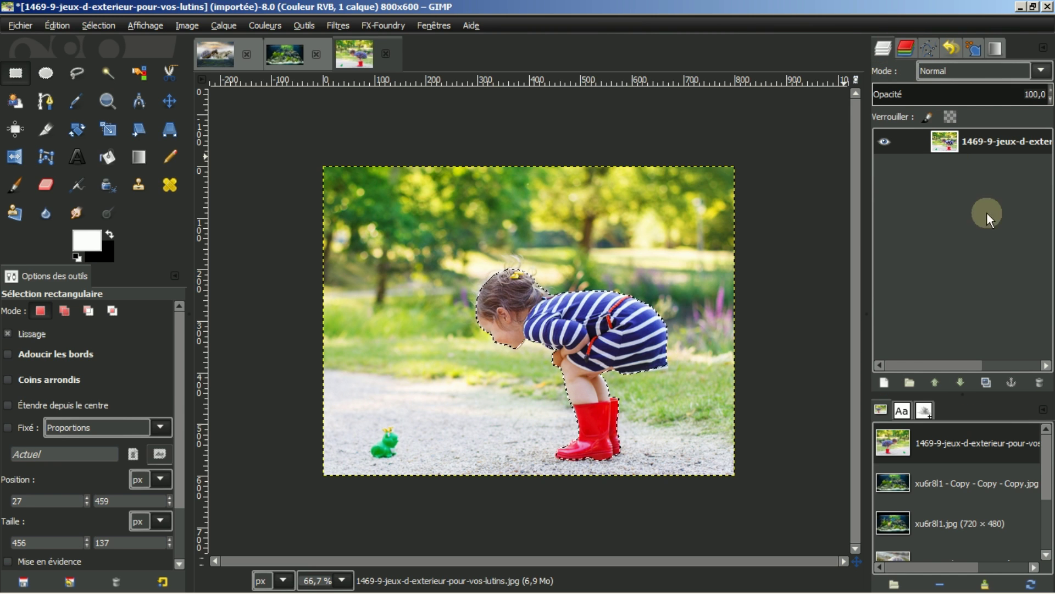
right_click(982, 141)
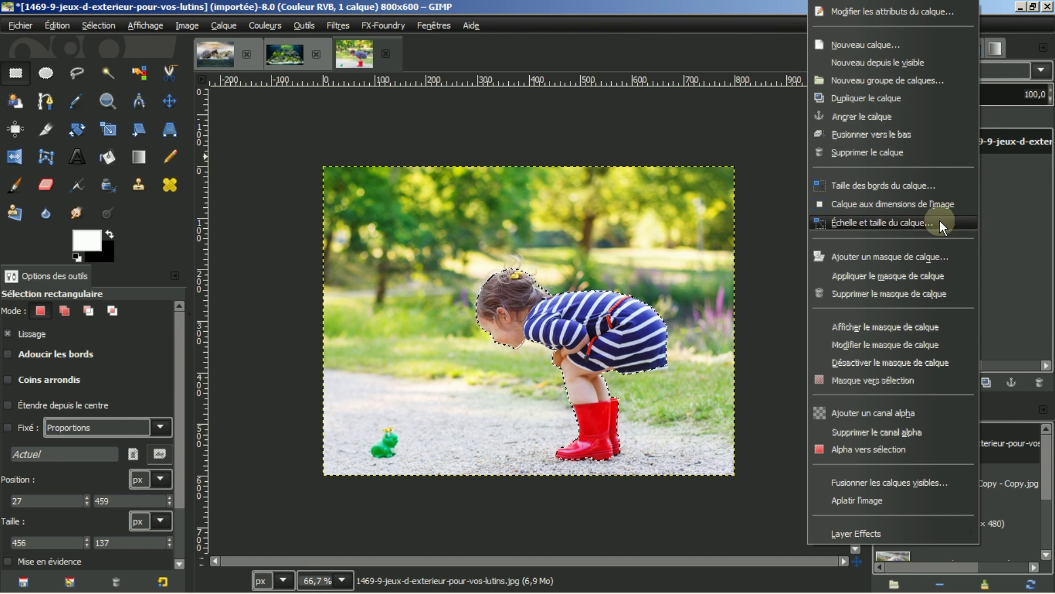
click(905, 412)
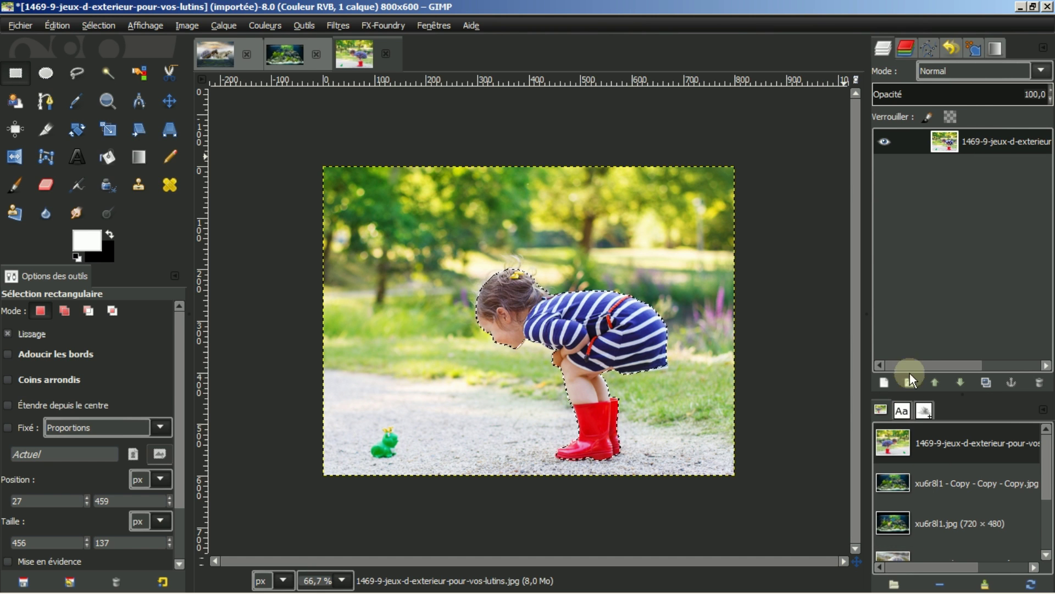
click(98, 26)
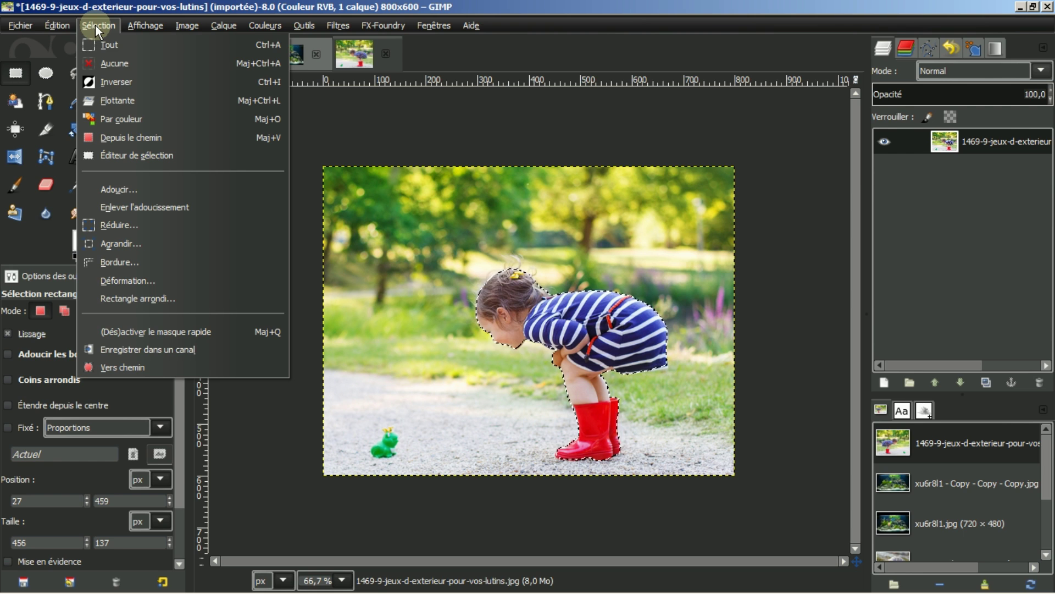
click(98, 82)
key(Delete)
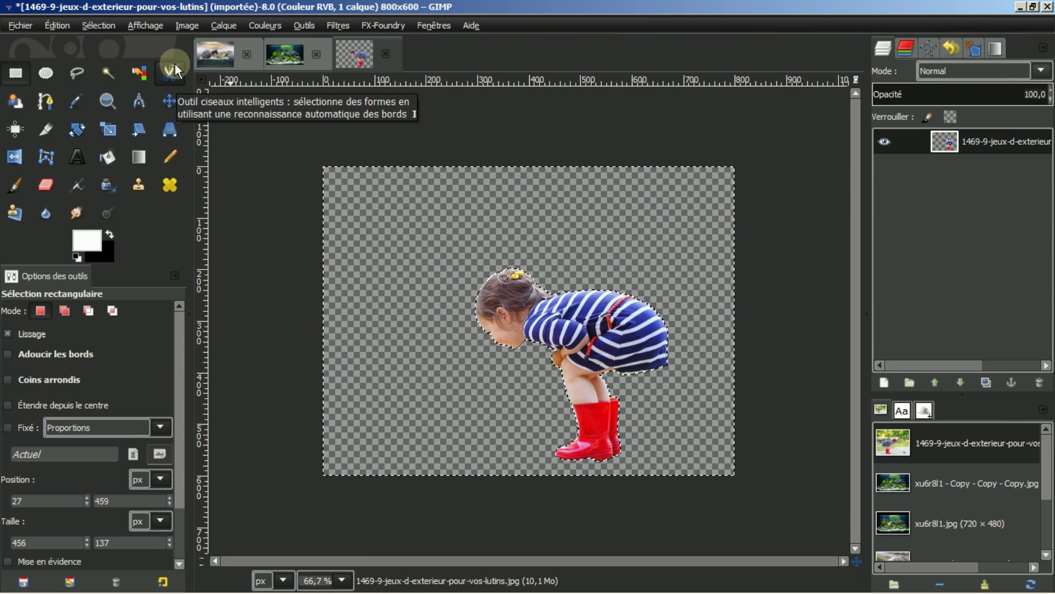
- Clear the selection and crop the image to 470 × 460 px around the child, starting at 252, 140
click(98, 24)
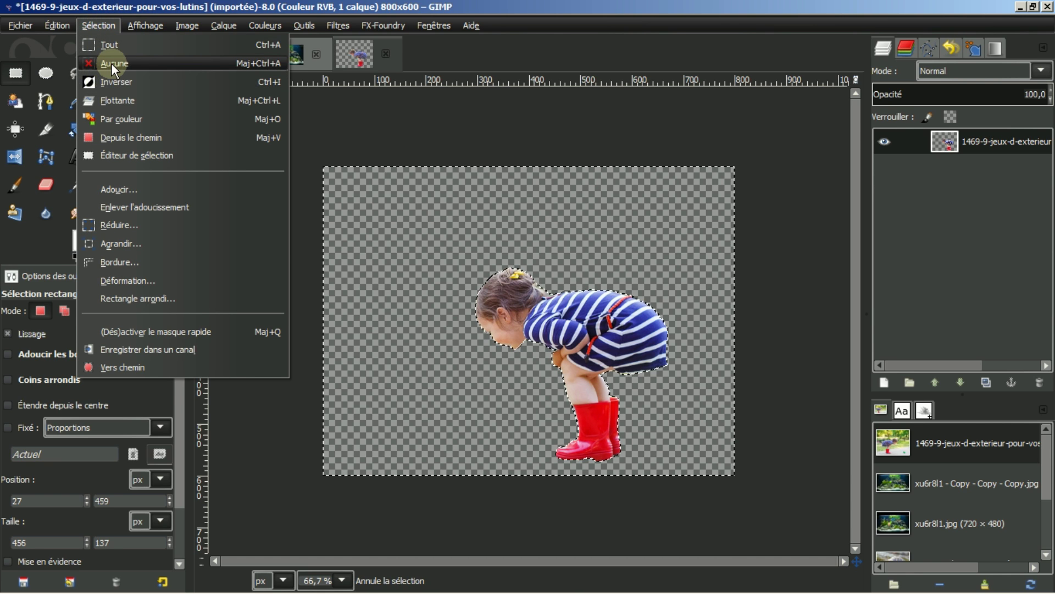
click(111, 63)
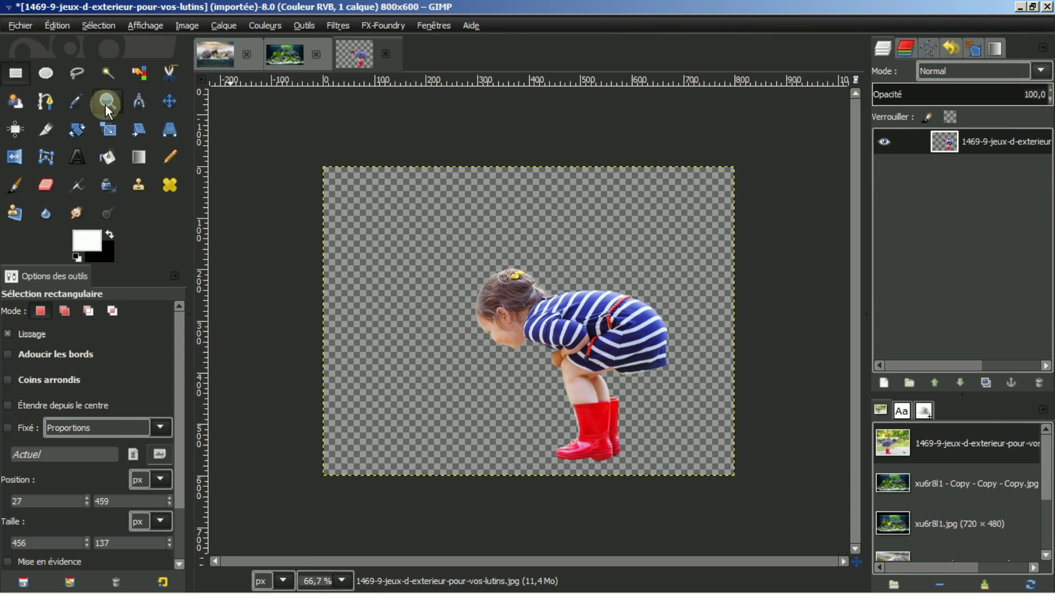
click(44, 131)
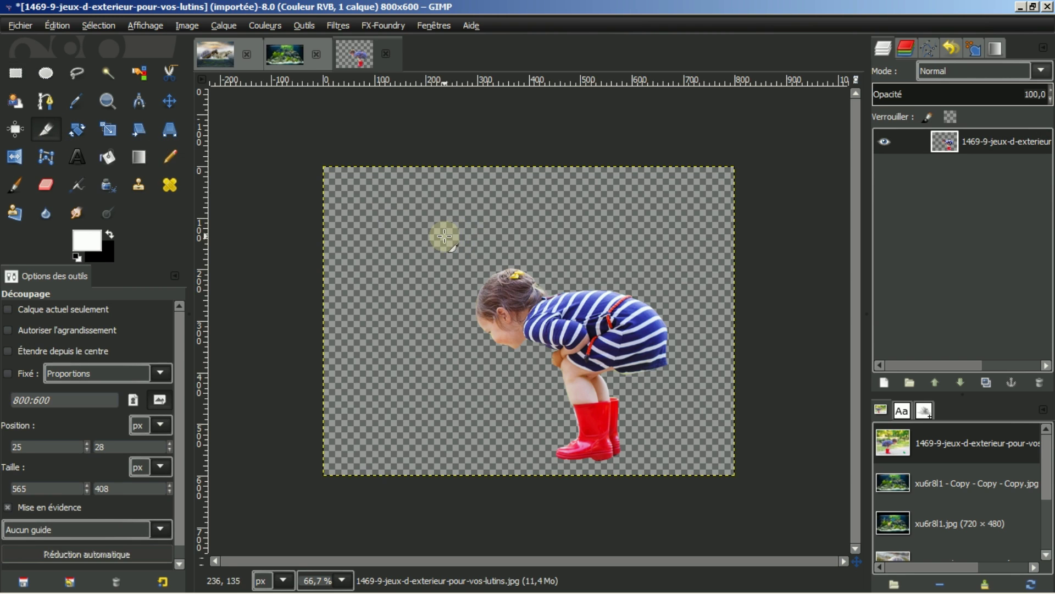
drag(453, 238, 690, 476)
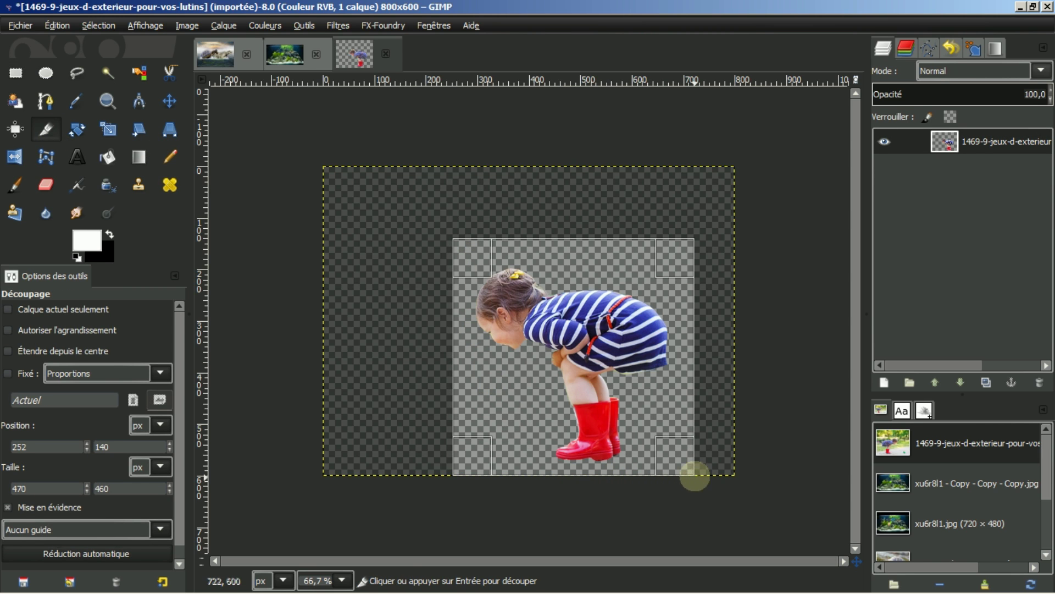
click(603, 338)
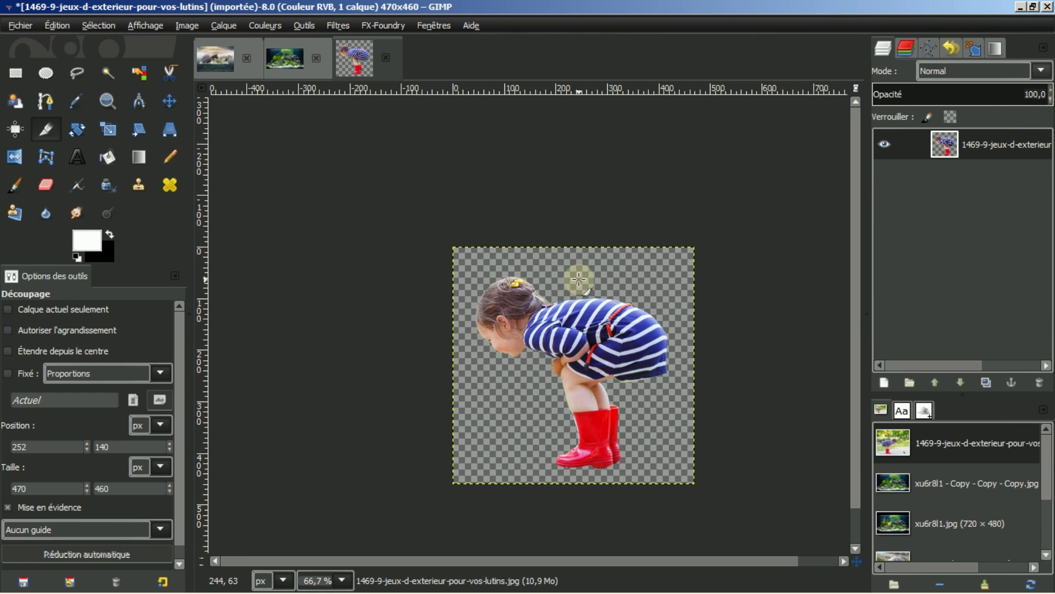
- Copy the cut-out child and paste it as a new layer into projet allegorie 1bis.xcf
click(62, 27)
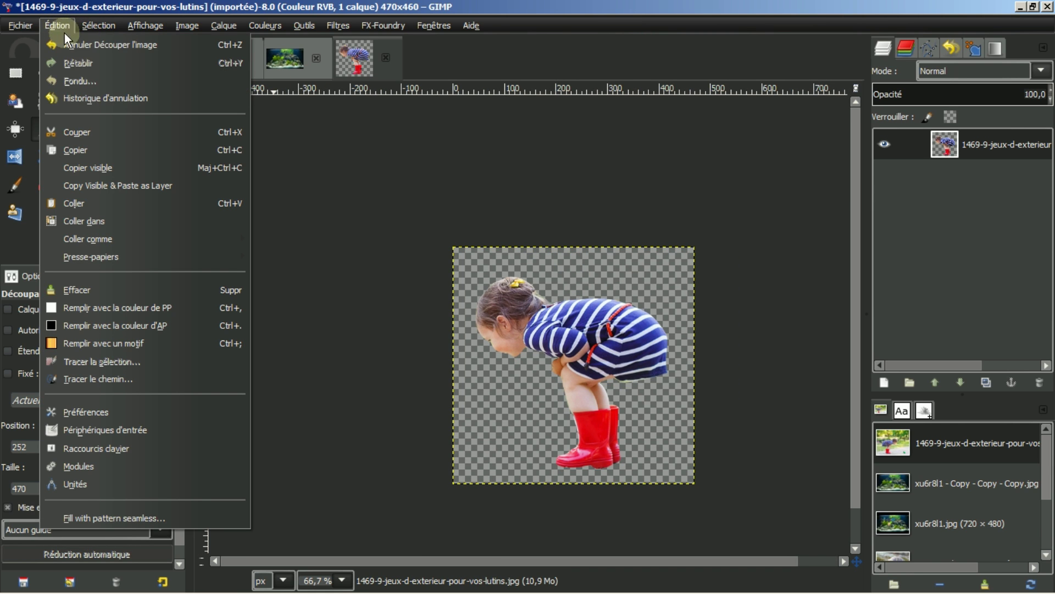
click(75, 151)
click(213, 61)
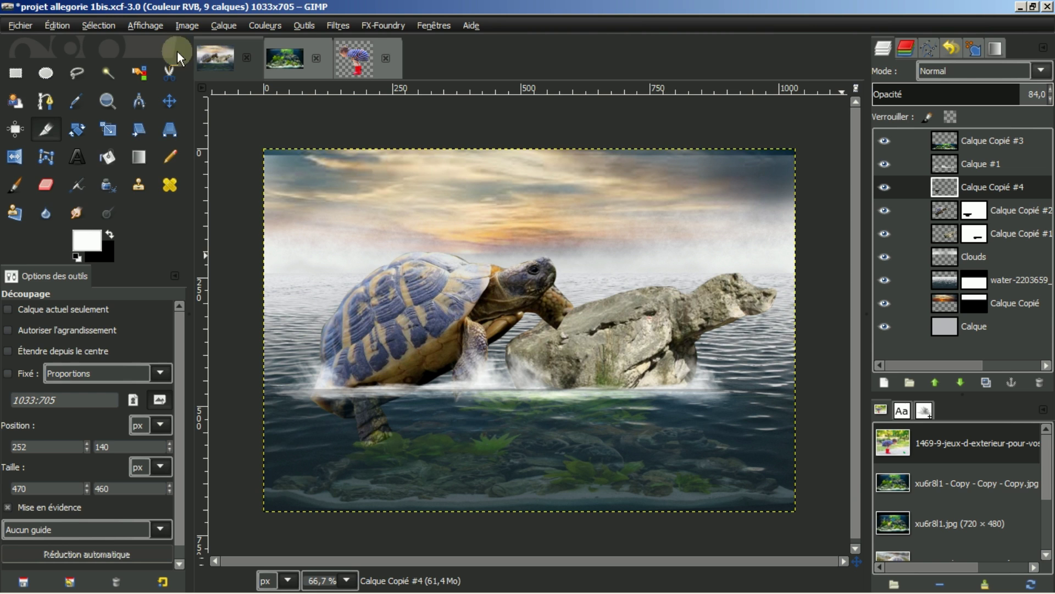
click(61, 26)
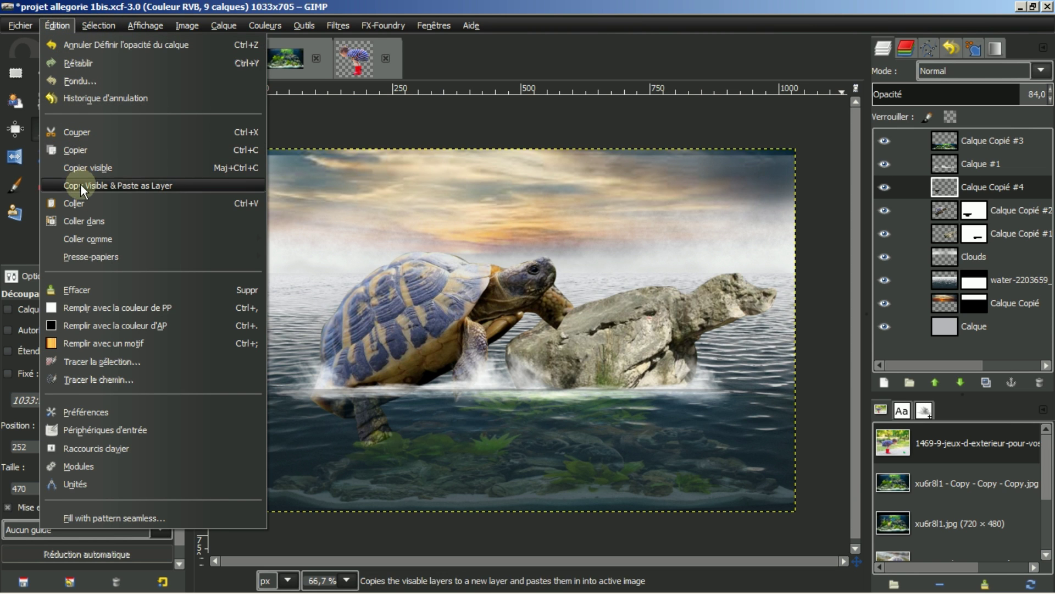
click(73, 202)
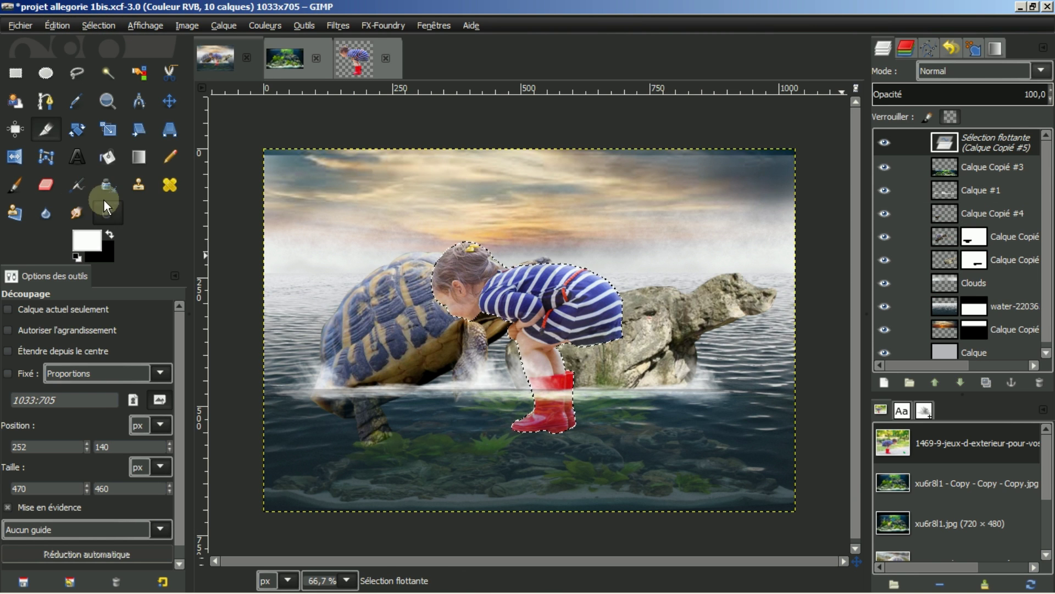
click(883, 382)
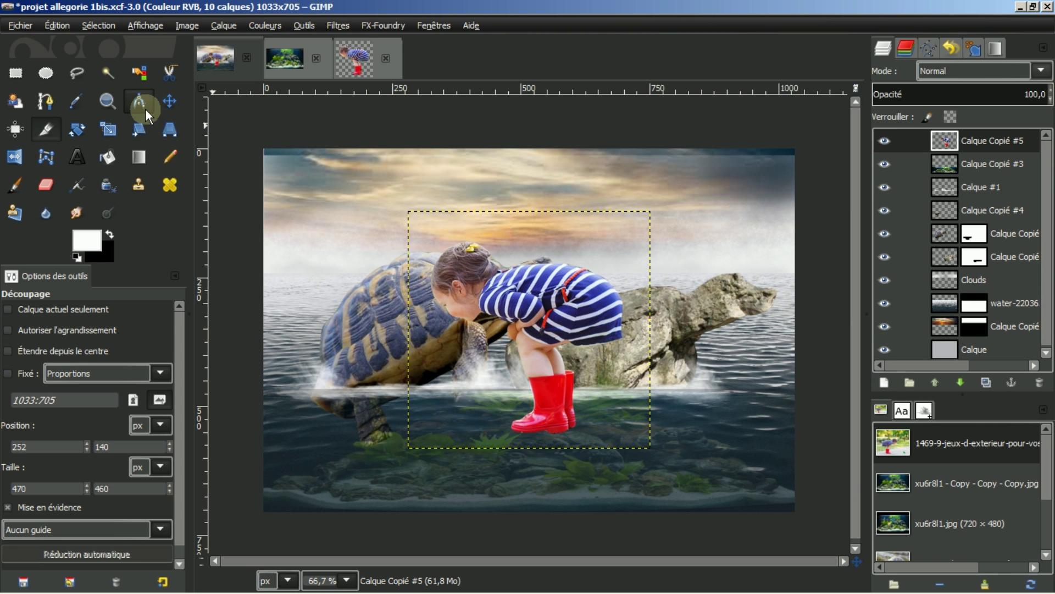
- Scale the child layer down to a little under half its size with its proportions locked
click(109, 132)
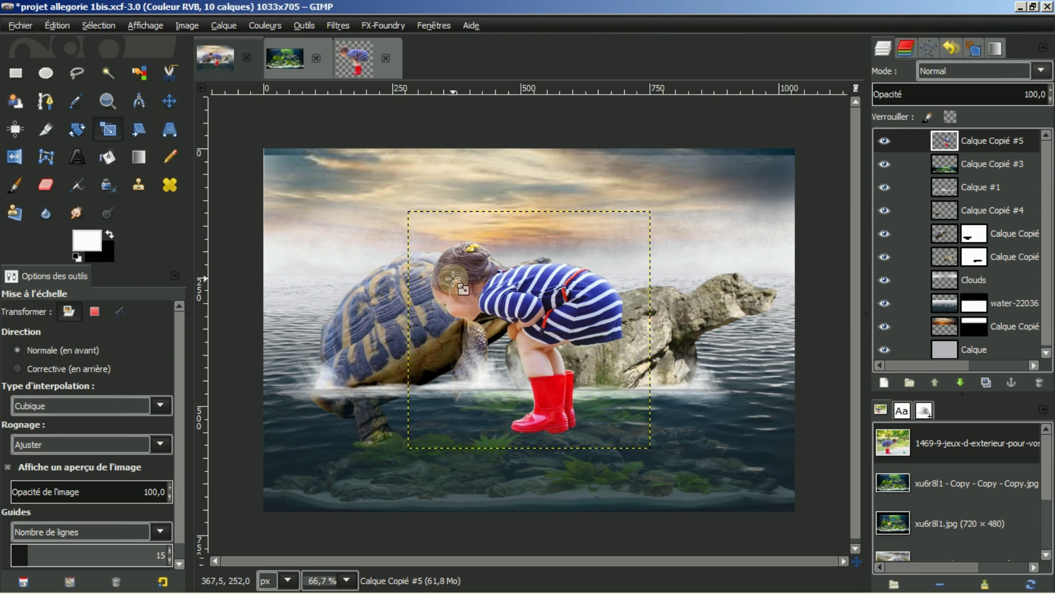
click(496, 303)
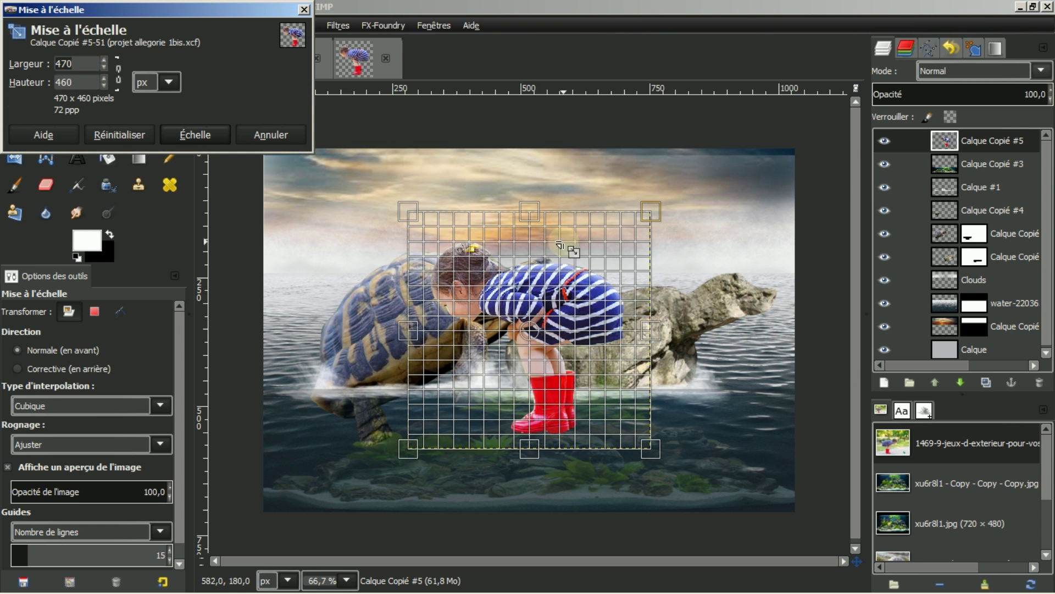
click(118, 72)
drag(648, 209, 464, 349)
click(187, 133)
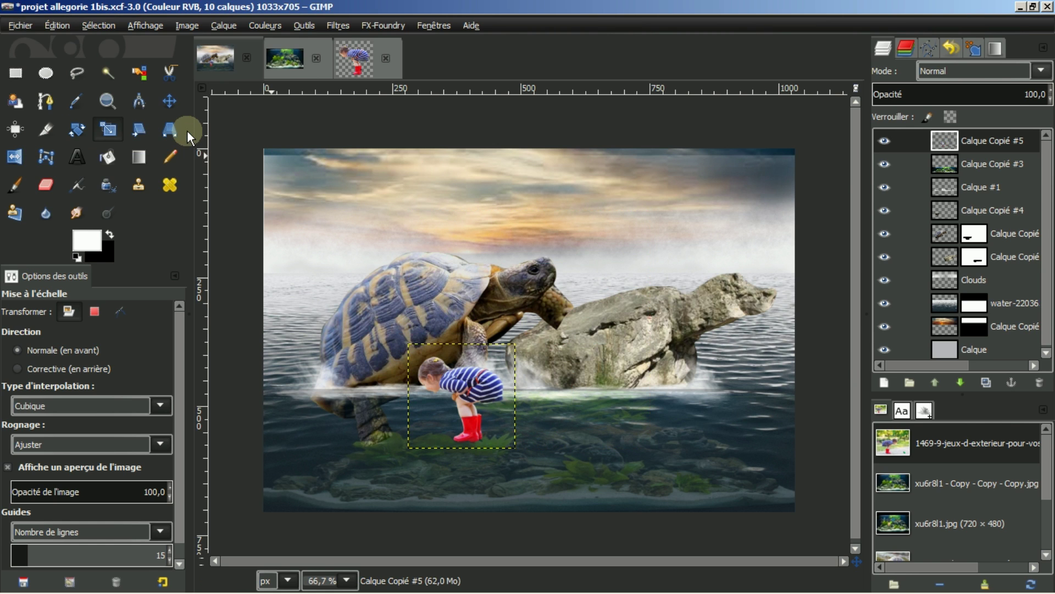
- Move the child onto the top of the rock and rotate the layer by -11.27°
click(169, 101)
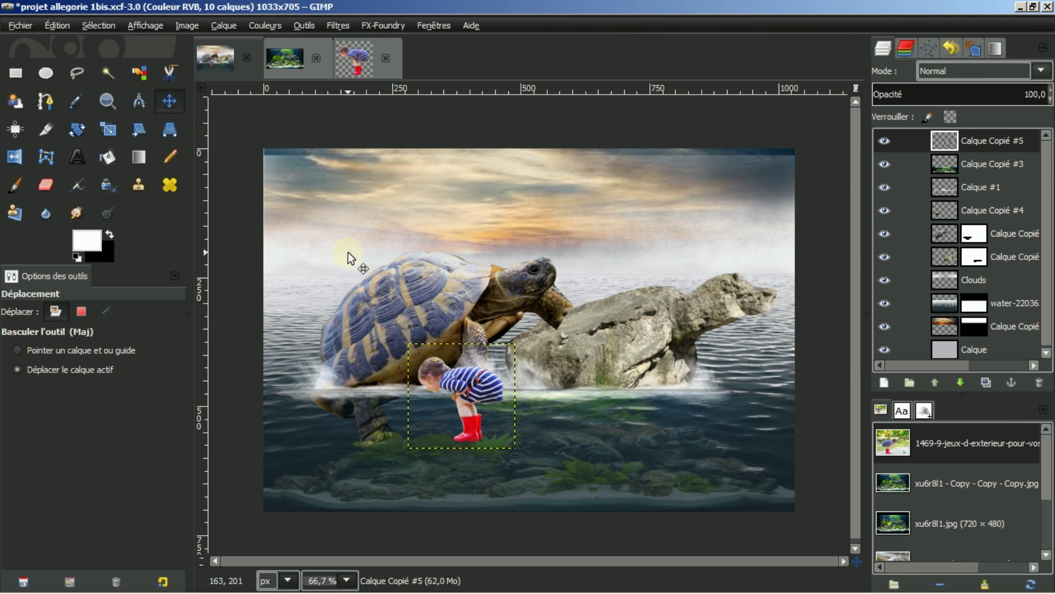
drag(484, 372, 621, 256)
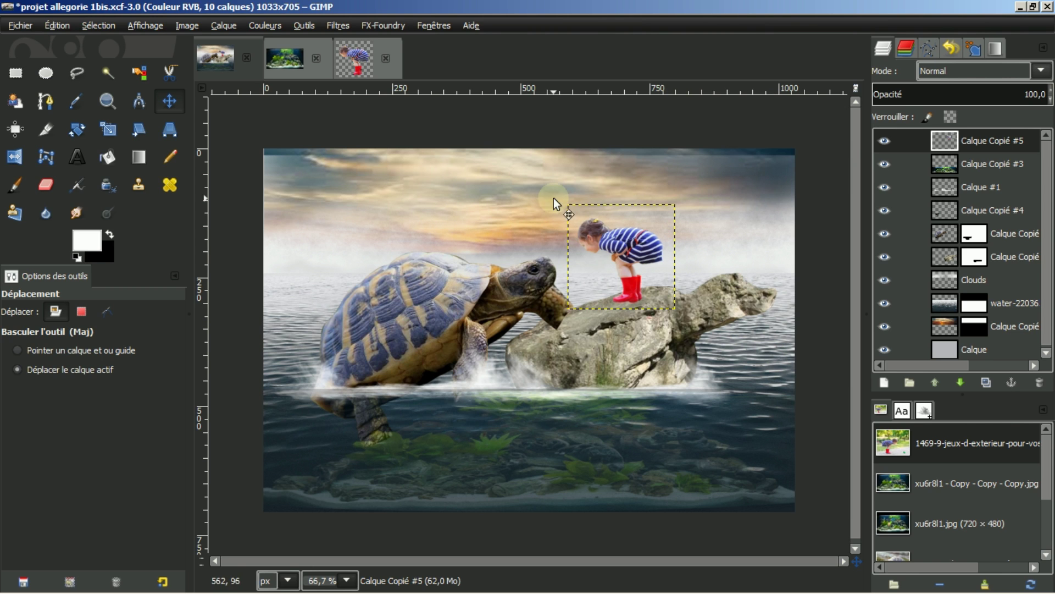
click(80, 126)
click(603, 233)
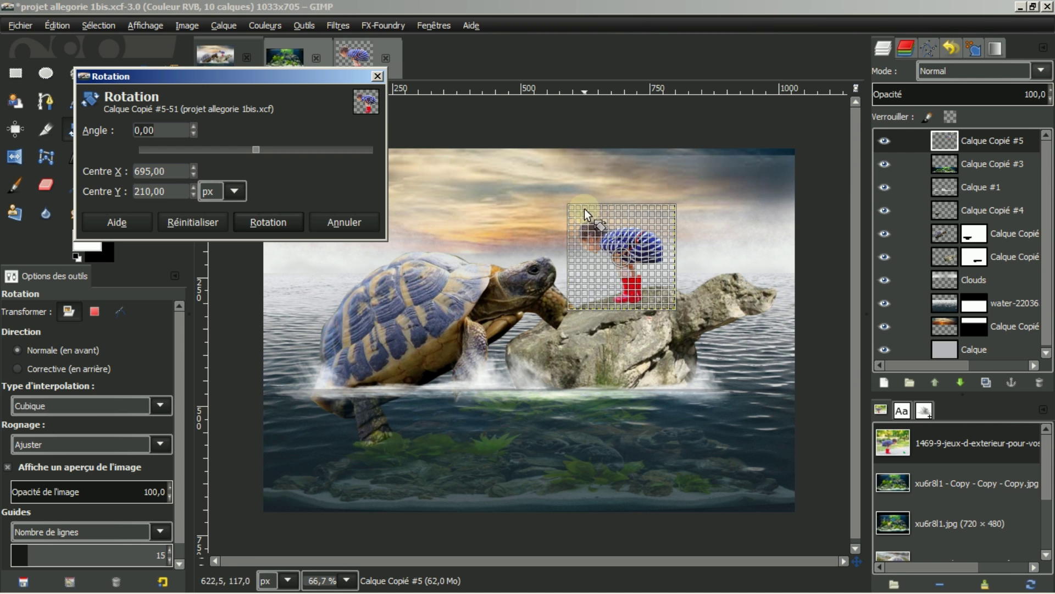
drag(575, 207, 552, 210)
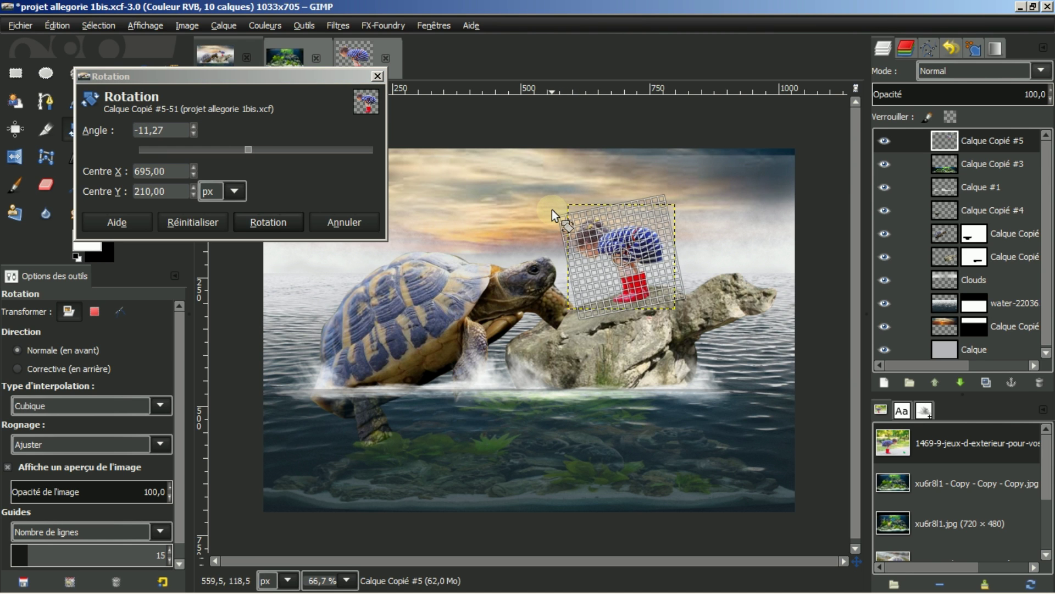
click(268, 222)
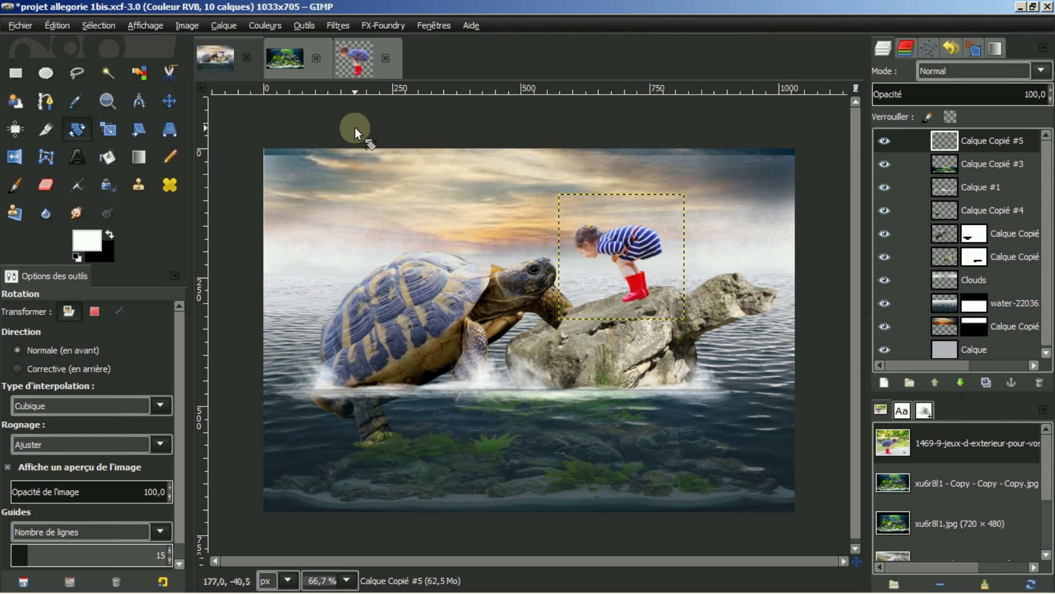
- Expand the rotated child layer to the image dimensions
click(1009, 137)
right_click(996, 142)
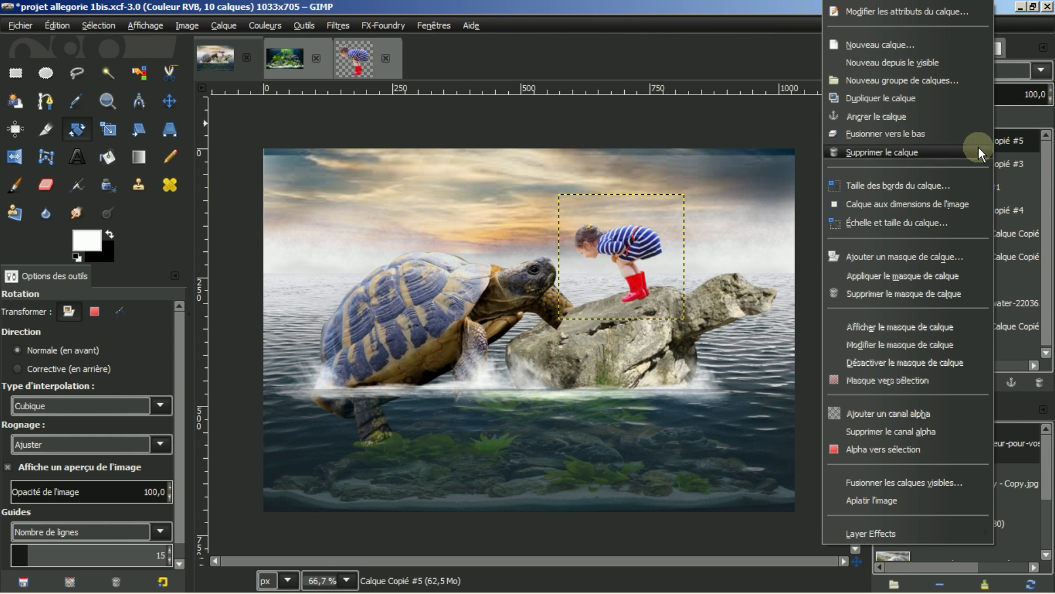
click(908, 207)
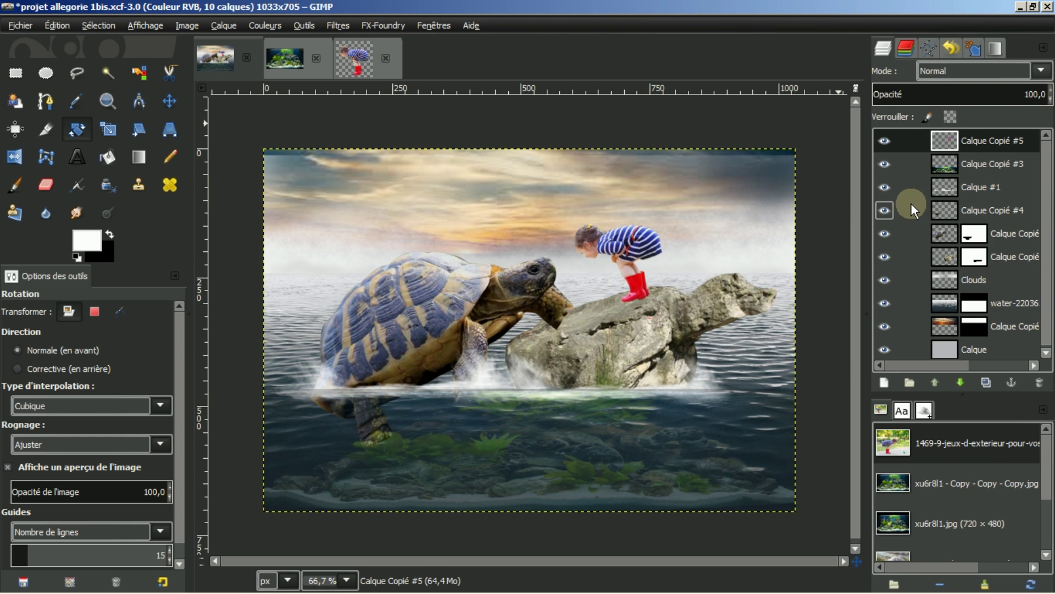
click(945, 158)
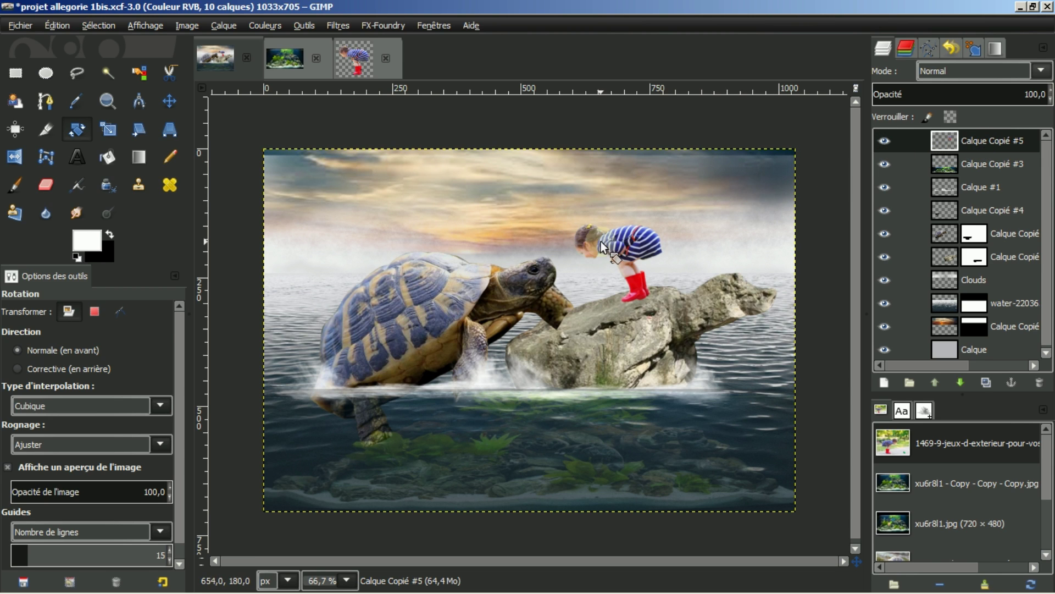
- Adjust the child layer's brightness to -35 and its contrast to 25
click(259, 25)
click(285, 100)
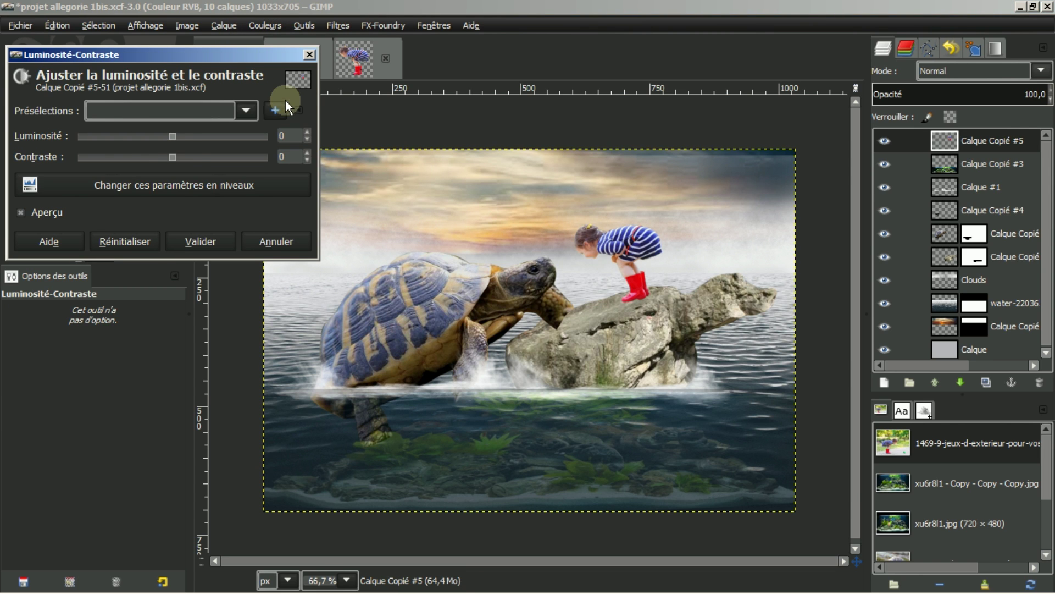
drag(176, 154, 148, 139)
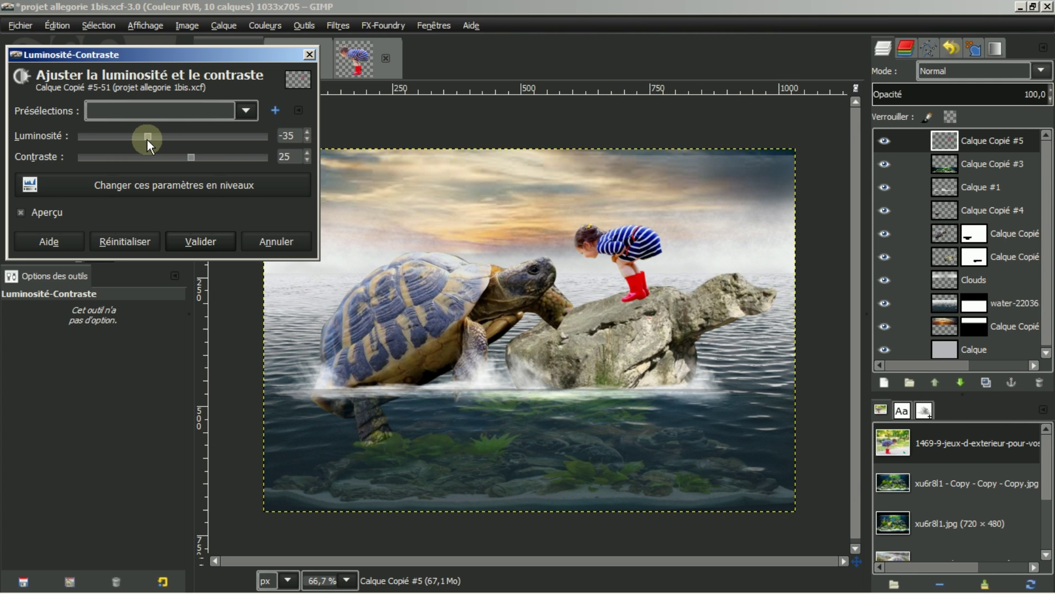
click(214, 241)
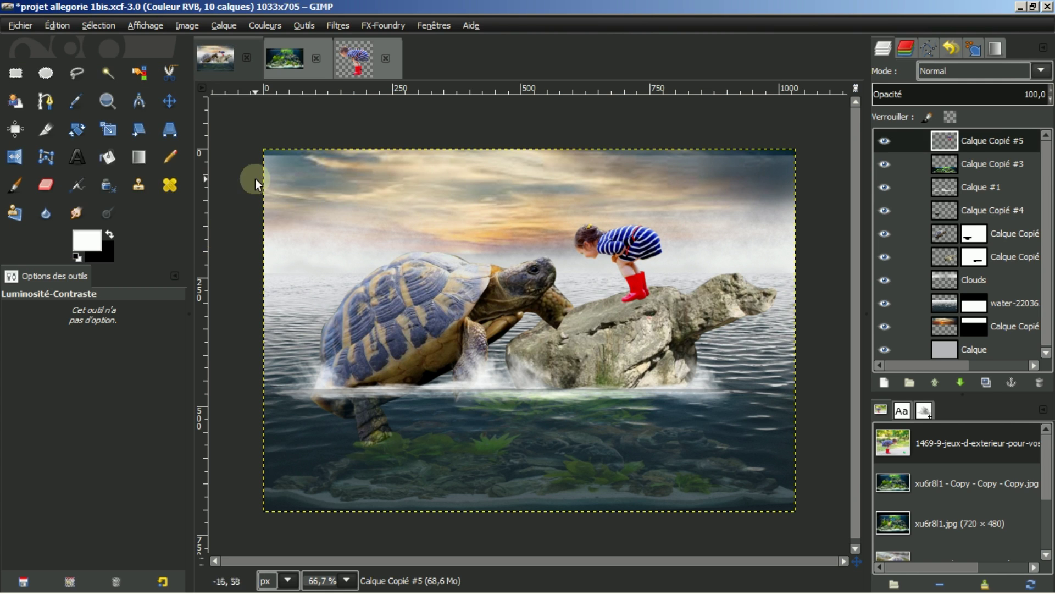
- Nudge the child slightly left on the rock and fit its layer to the image dimensions again
click(170, 101)
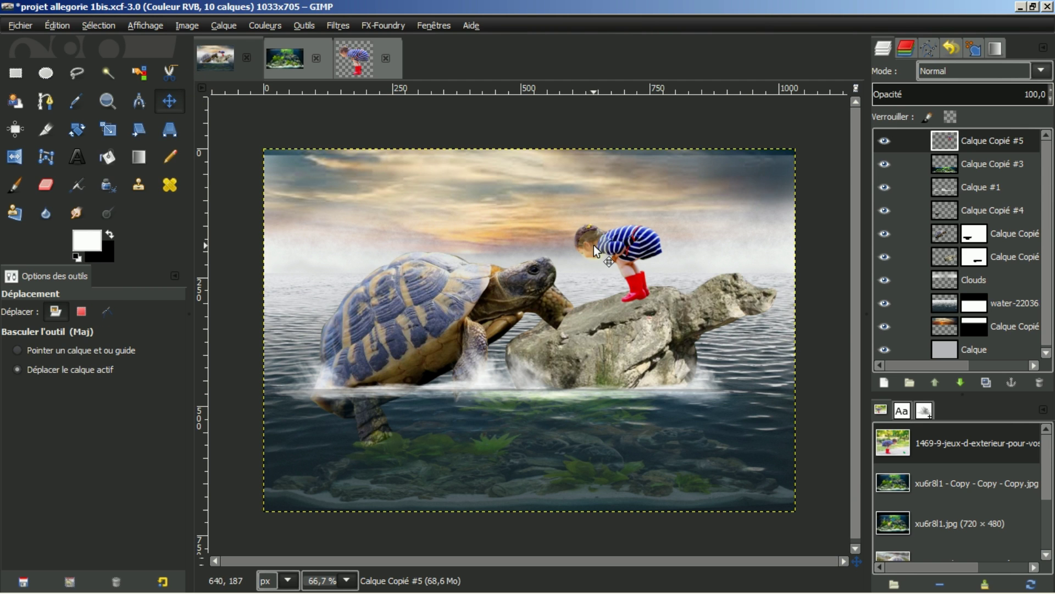
drag(615, 247, 613, 246)
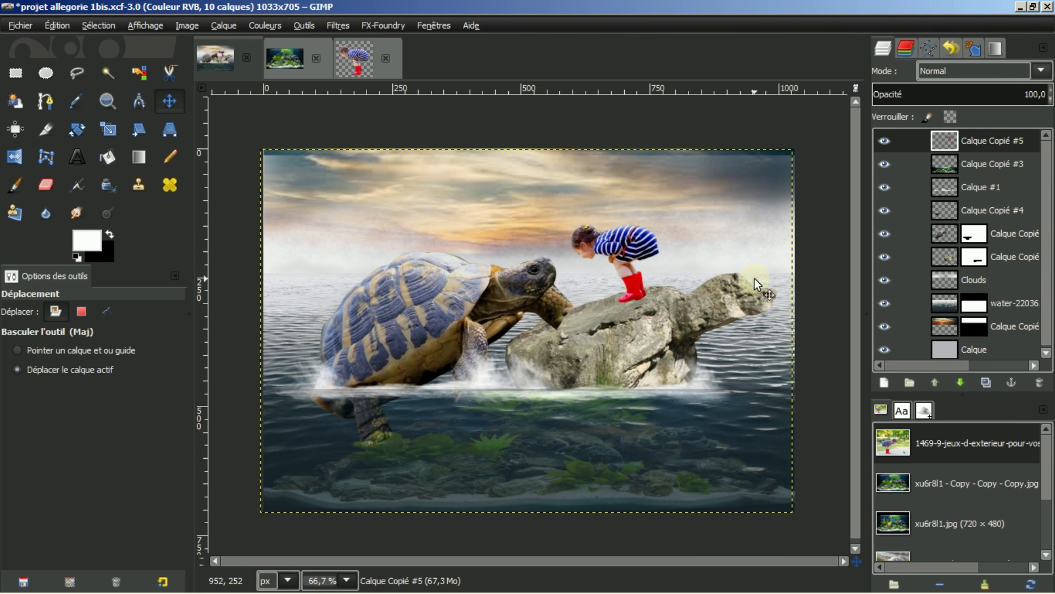
right_click(992, 145)
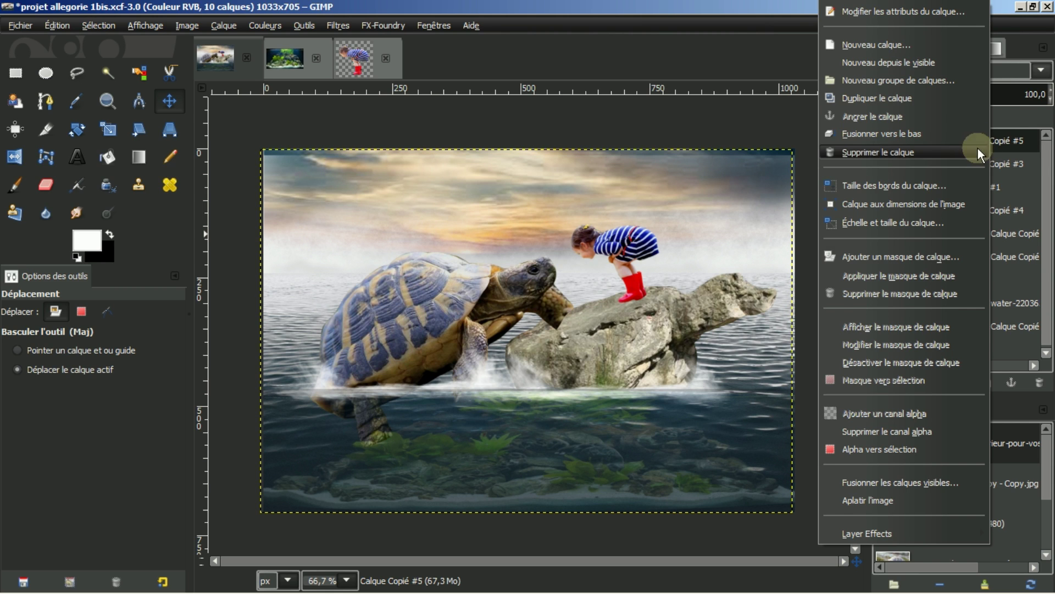
click(927, 203)
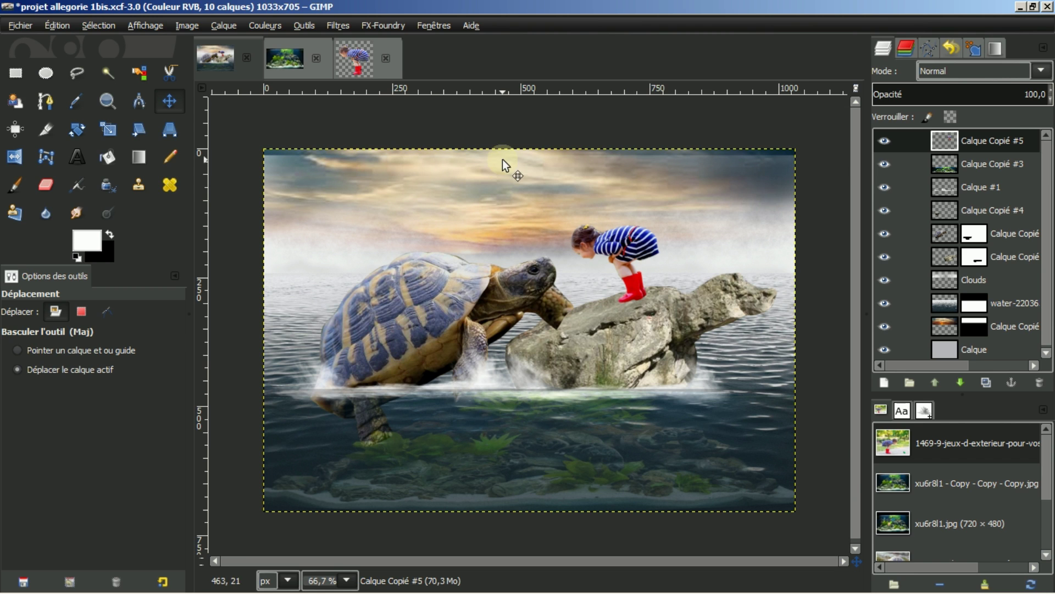
- Open the original child photo showing the green toy, and open the toy cut-out jouet.png
double_click(915, 440)
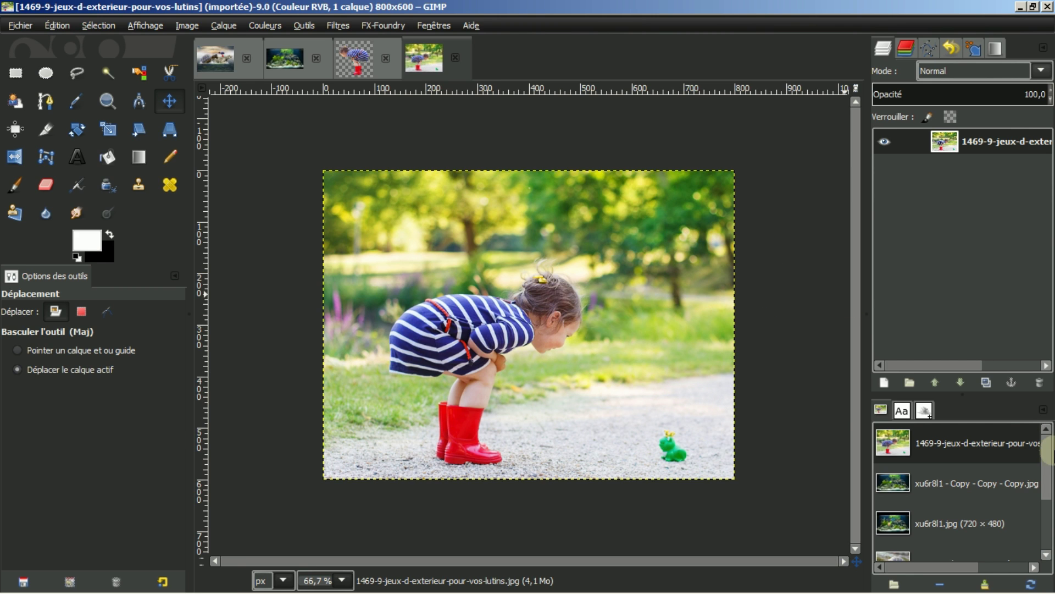
scroll(1047, 452, down, 3)
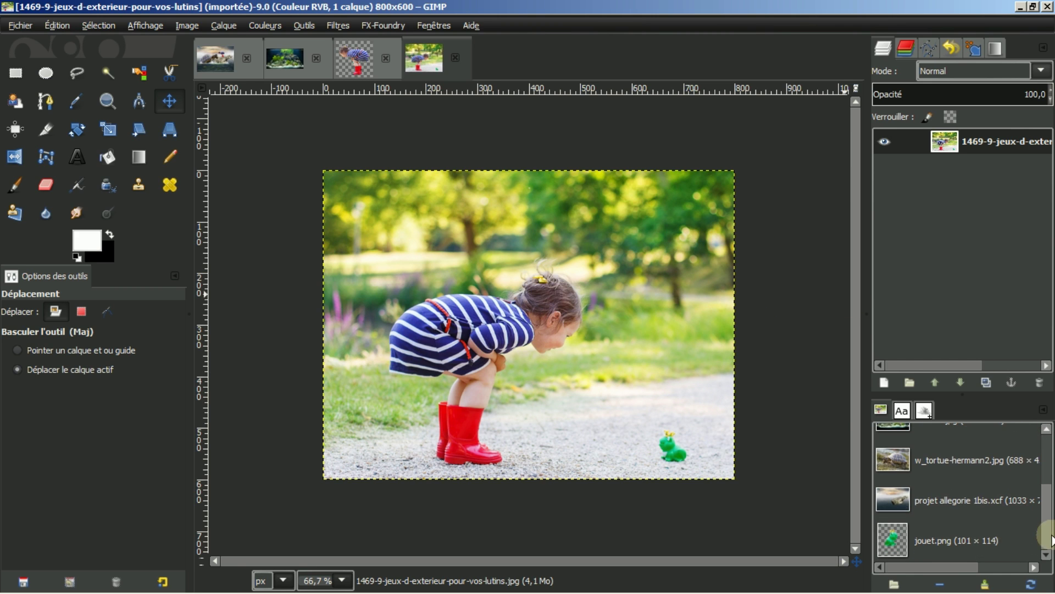
double_click(955, 541)
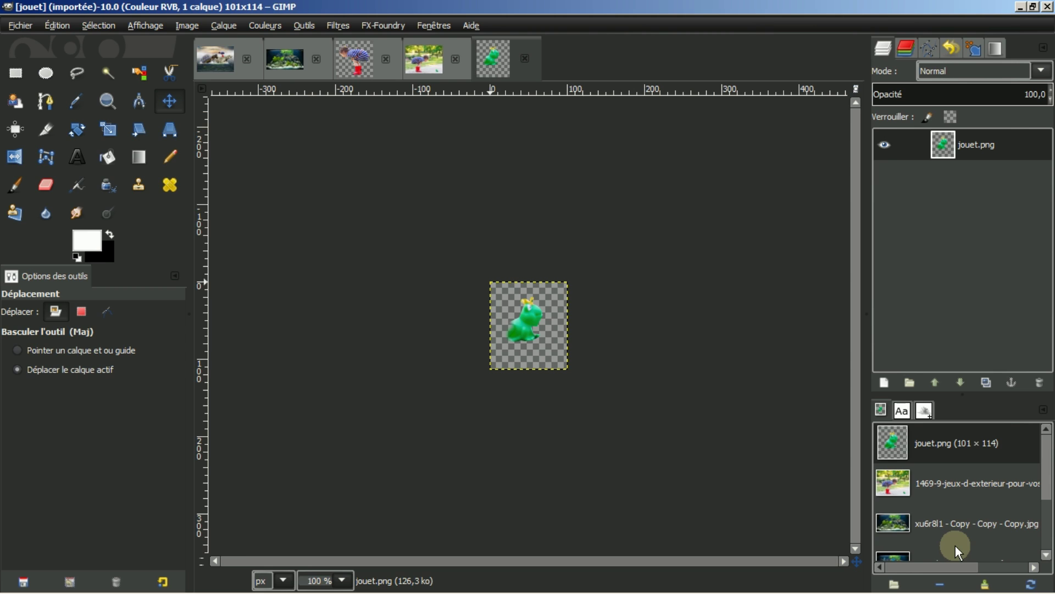
- Copy the green toy and paste it as a new layer into the turtle montage
click(60, 27)
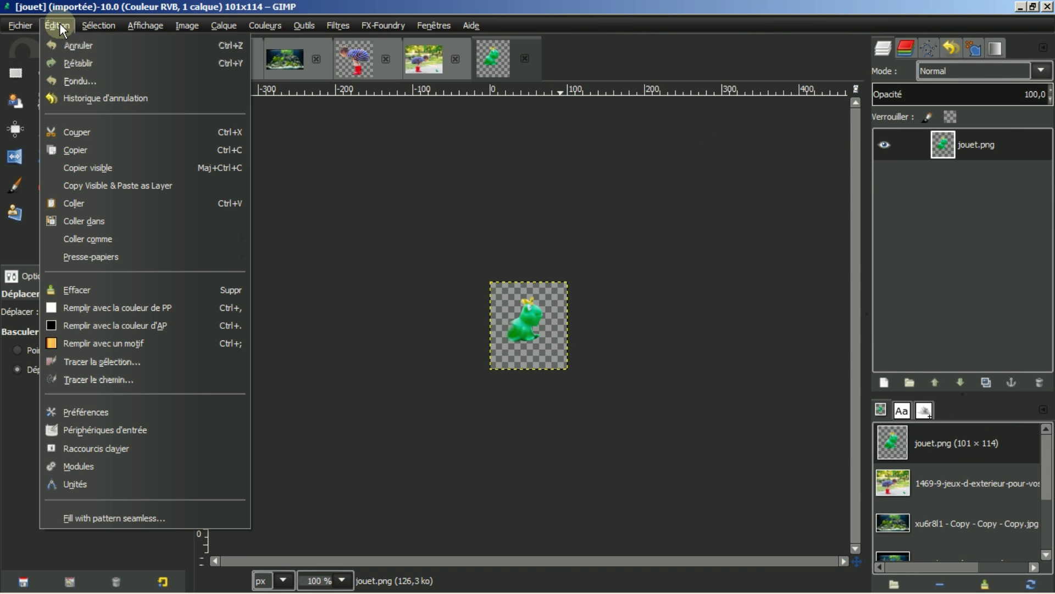
click(84, 150)
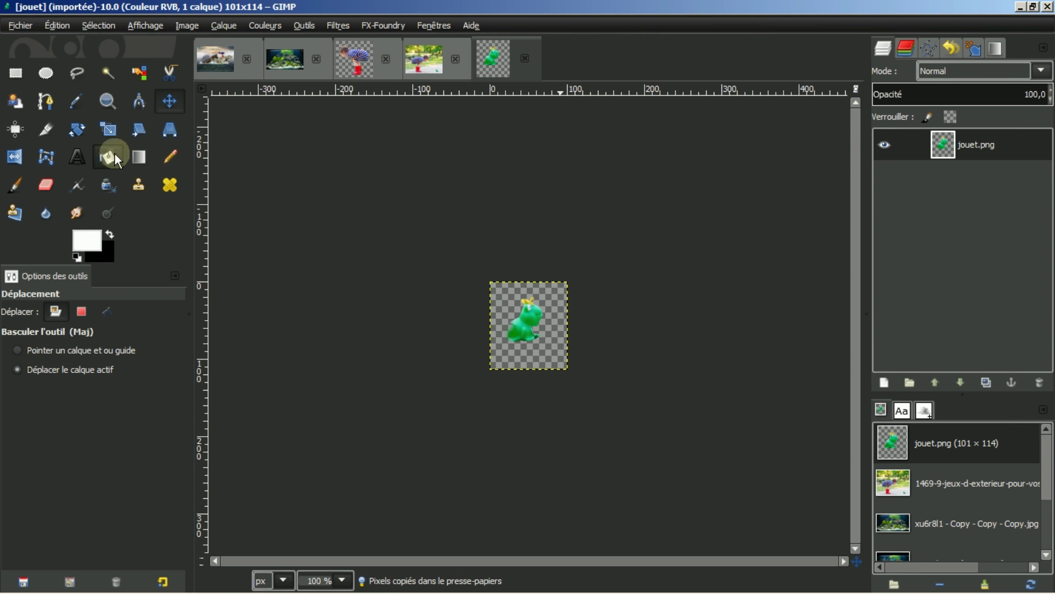
click(219, 55)
click(56, 25)
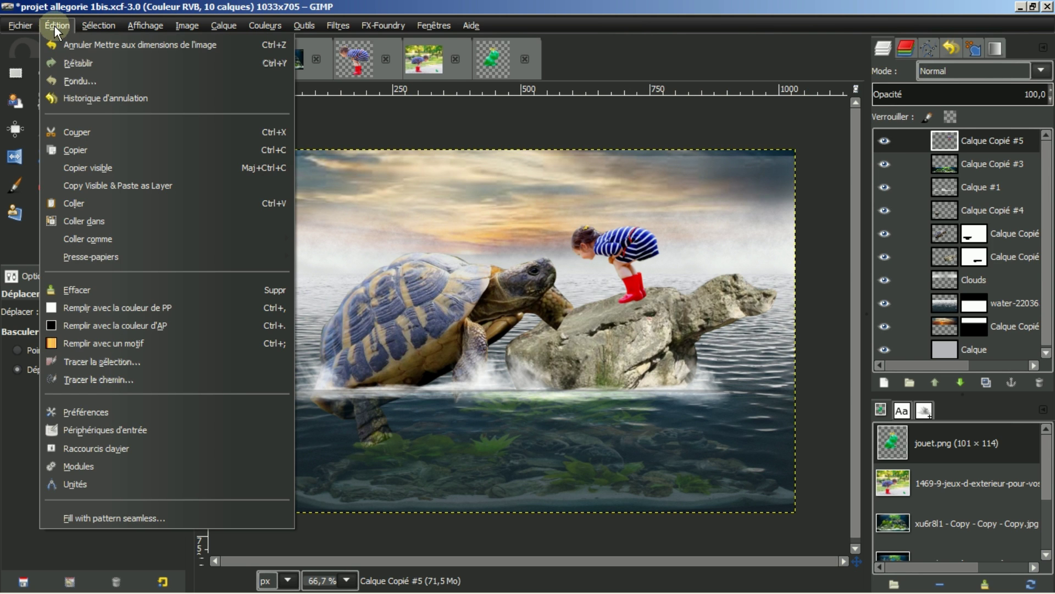
click(74, 201)
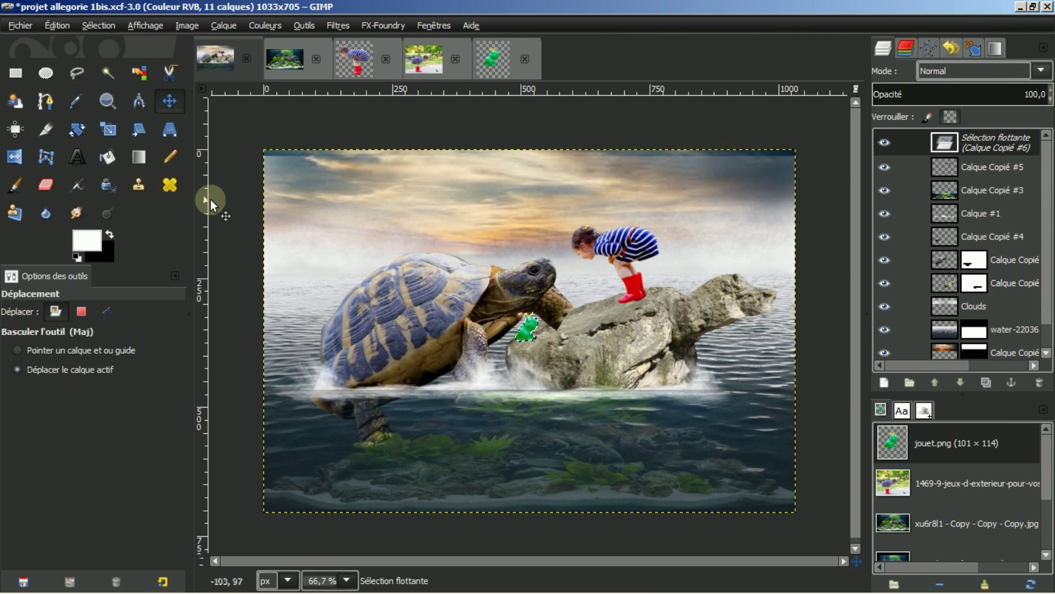
click(883, 381)
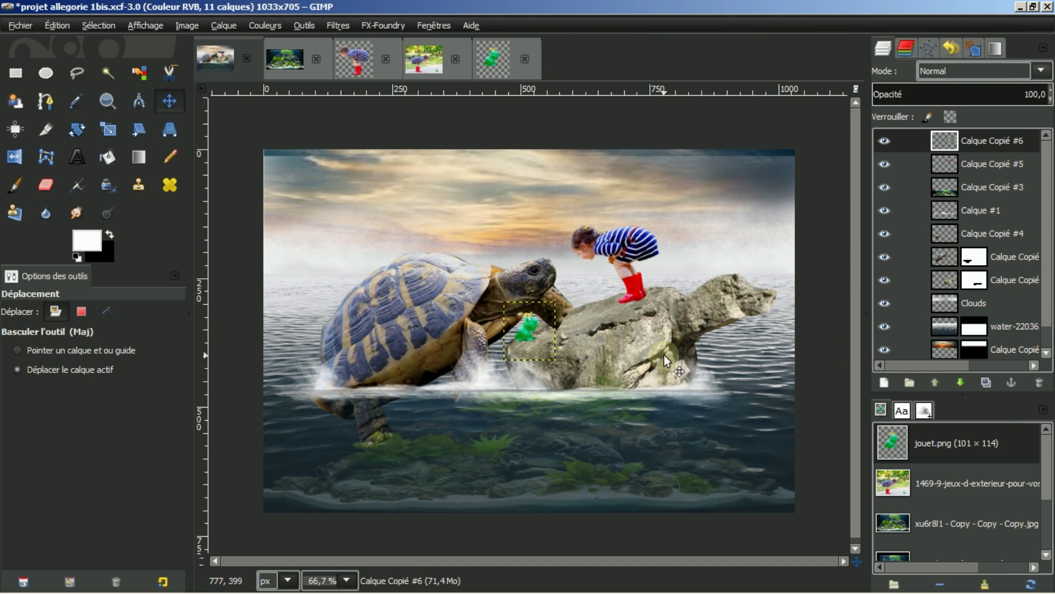
- Move the green toy onto the turtle's nose, facing the child
scroll(591, 386, up, 2)
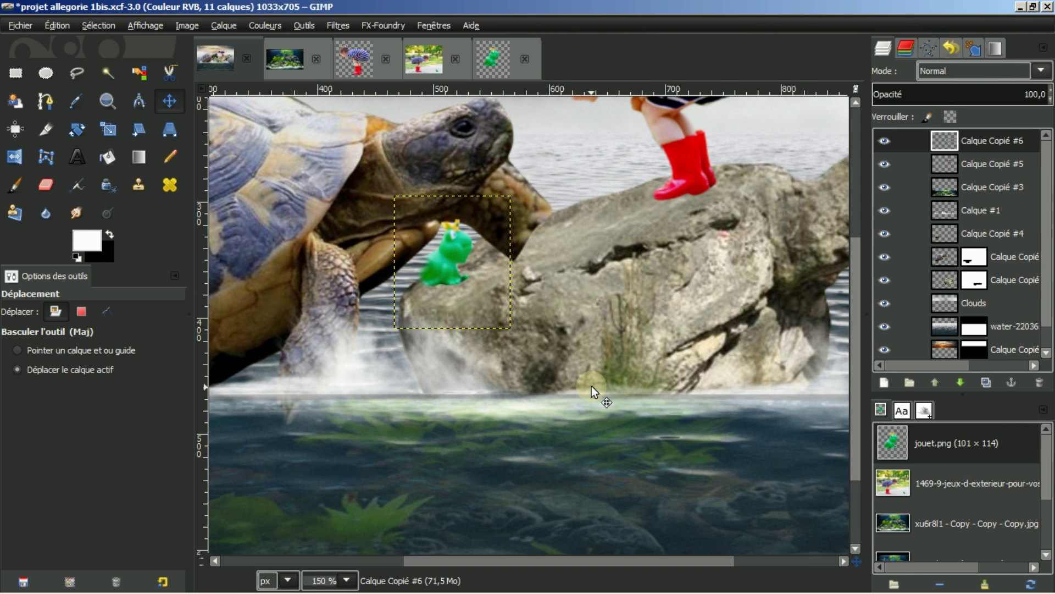
drag(860, 297, 864, 244)
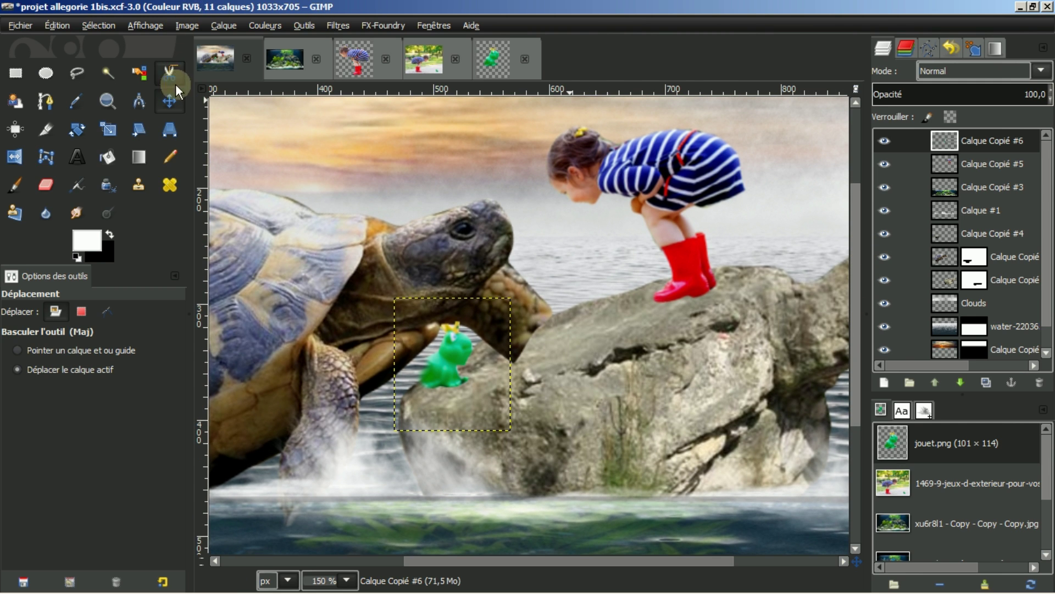
drag(482, 325, 541, 205)
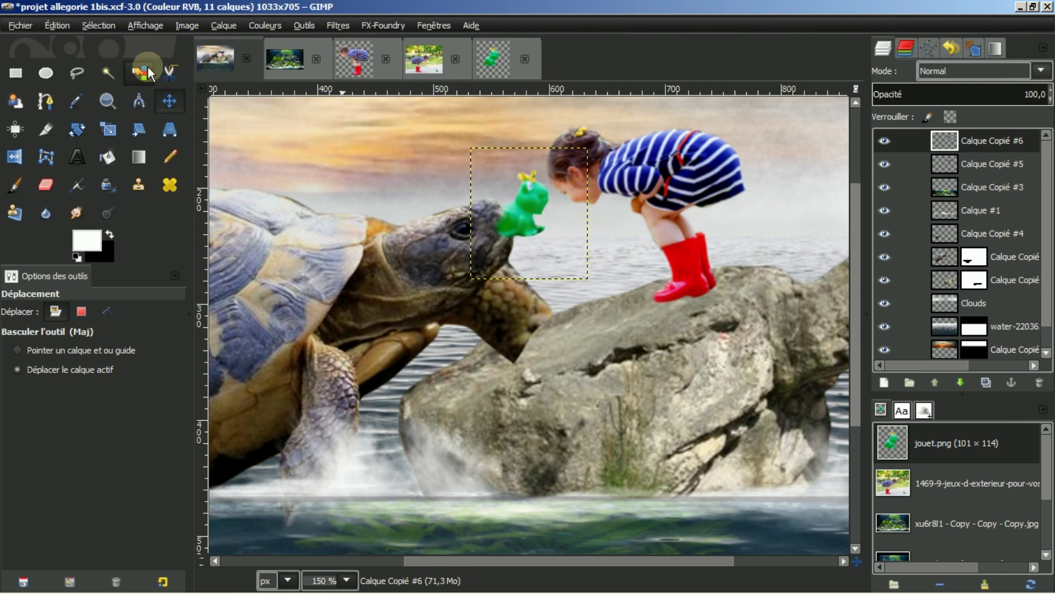
- Scale the green toy's layer down to about 69 × 78 px
click(108, 127)
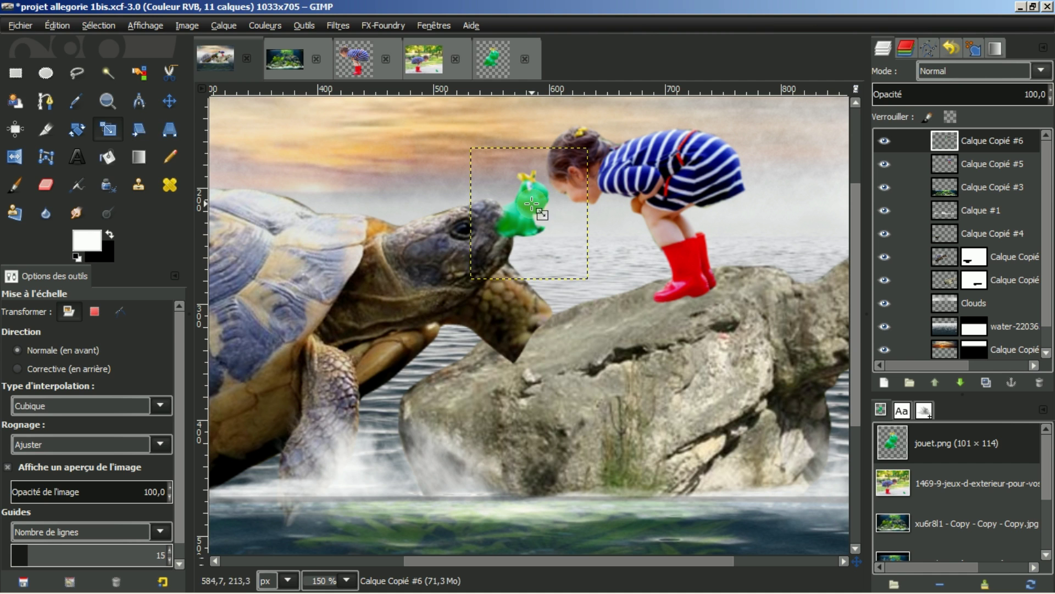
click(525, 201)
drag(583, 153, 550, 187)
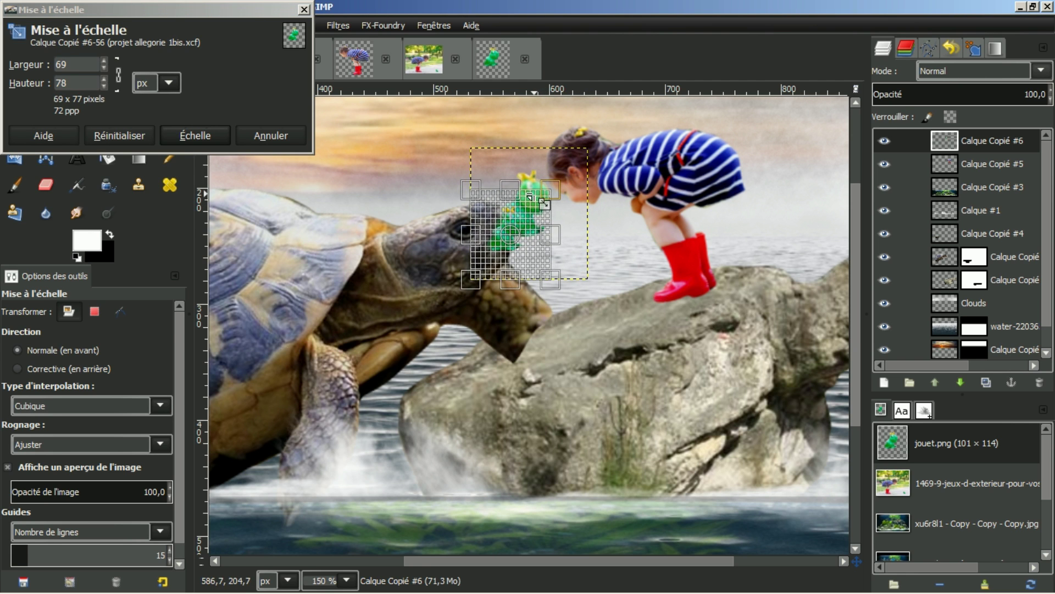
click(195, 136)
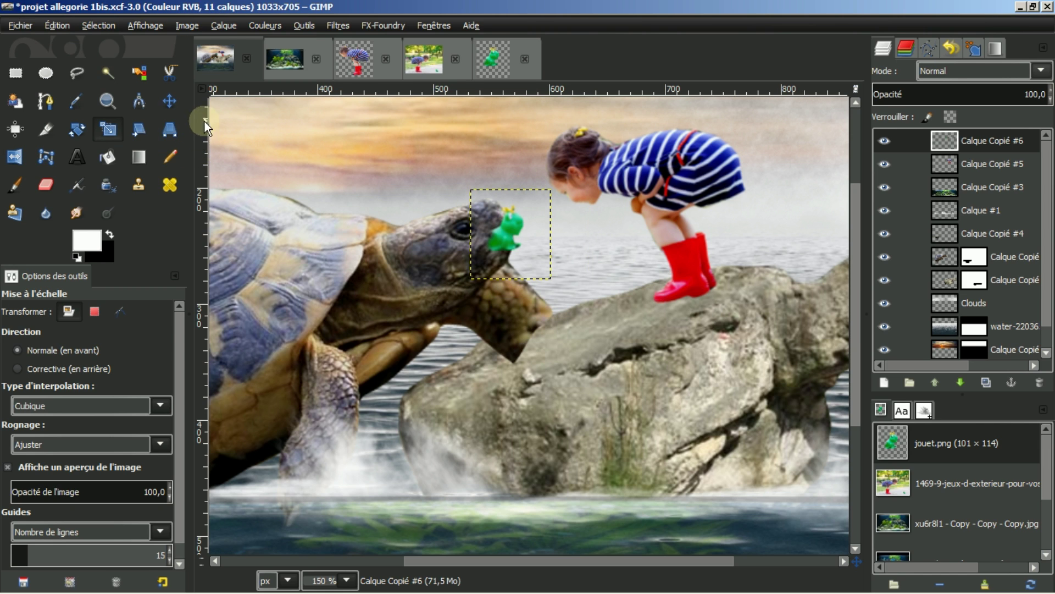
- Move the shrunken green toy back onto the tip of the turtle's nose and fit its layer to the image dimensions
click(169, 99)
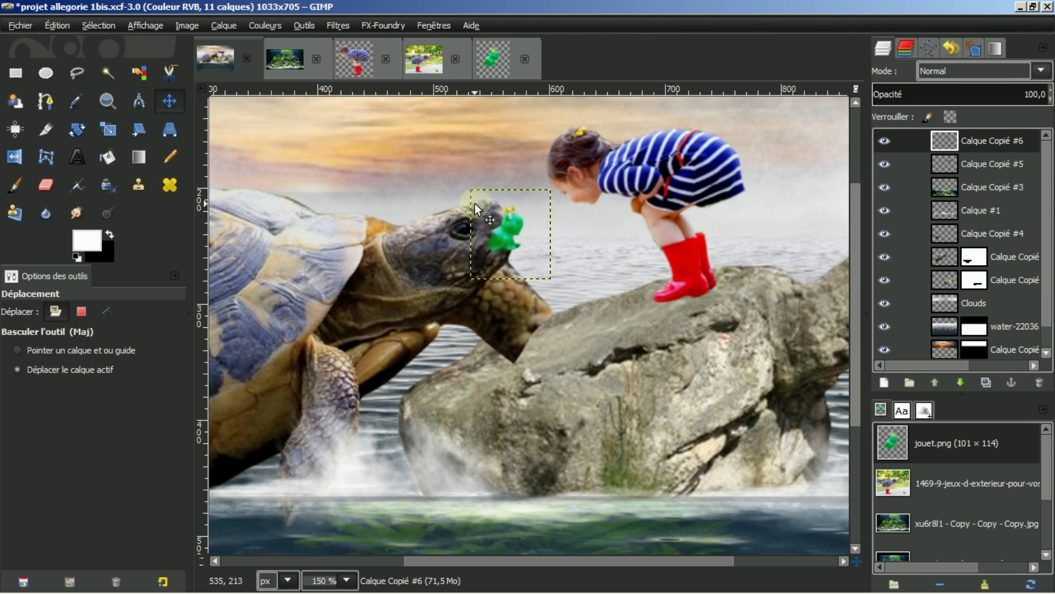
drag(507, 226, 517, 216)
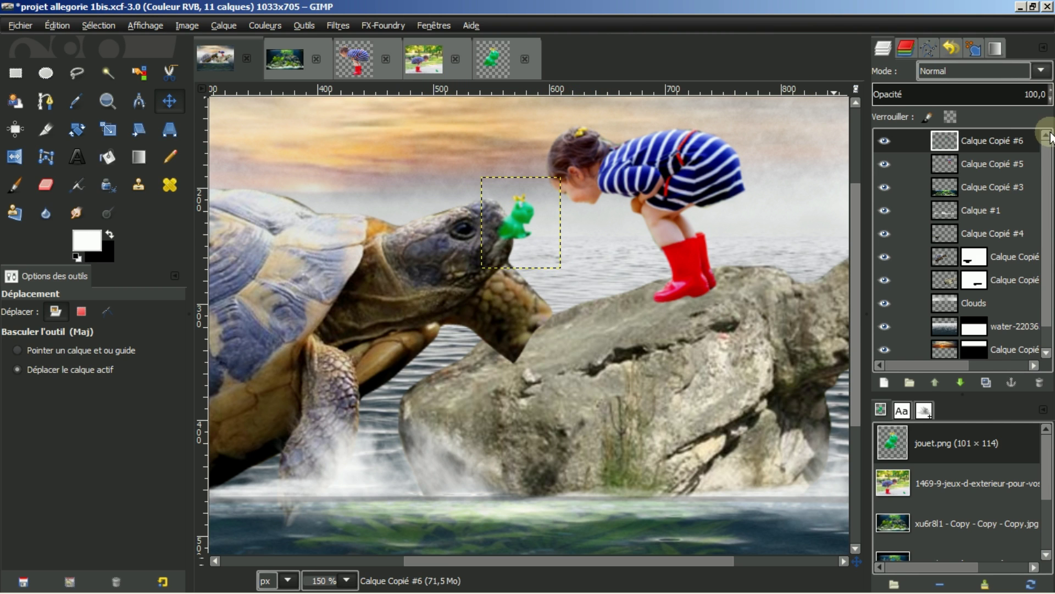
right_click(990, 145)
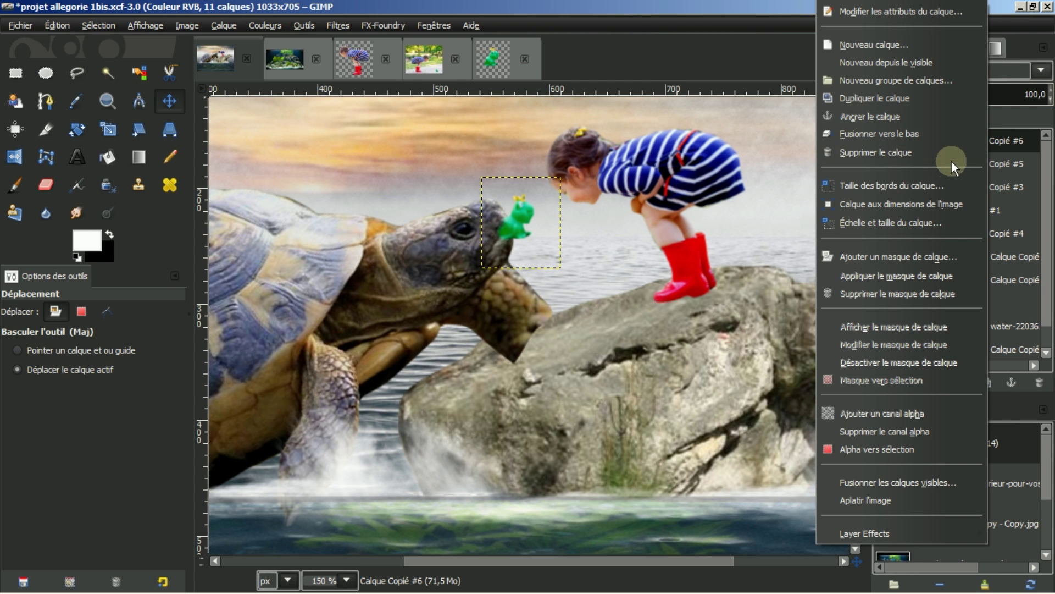
click(925, 204)
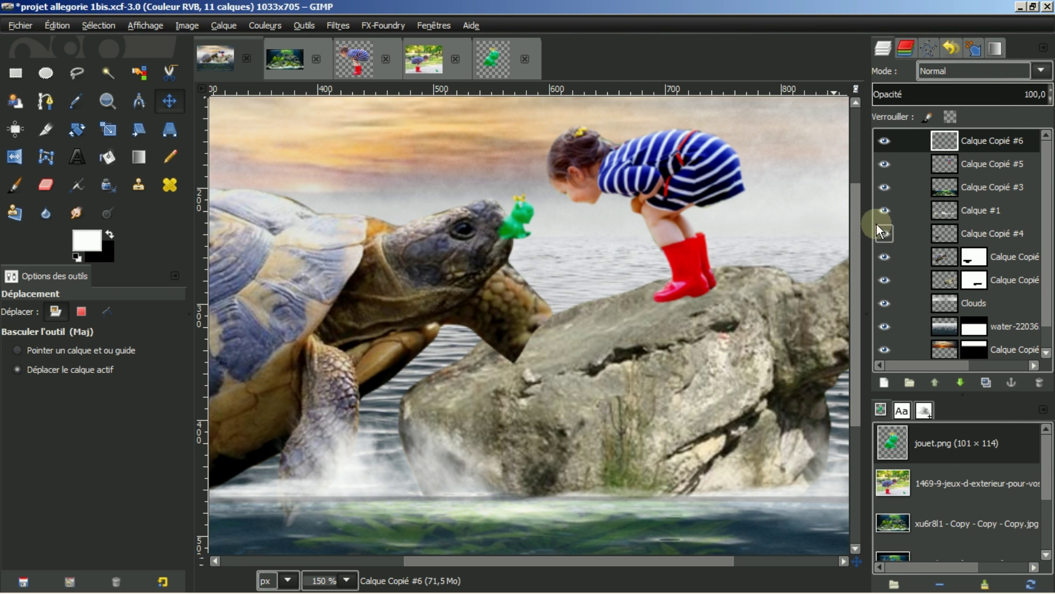
click(799, 296)
key(minus)
key(minus)
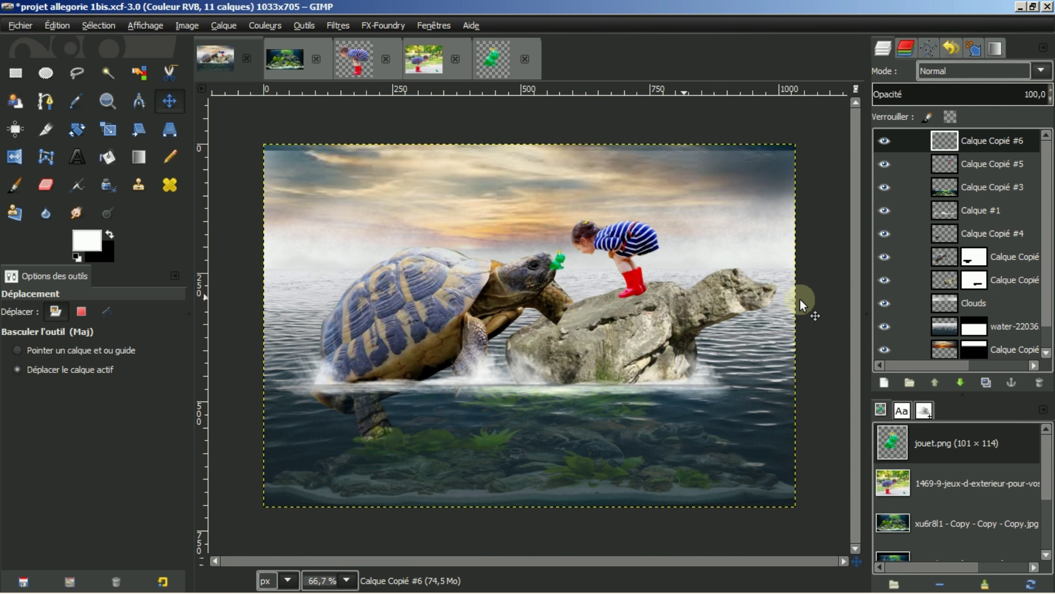